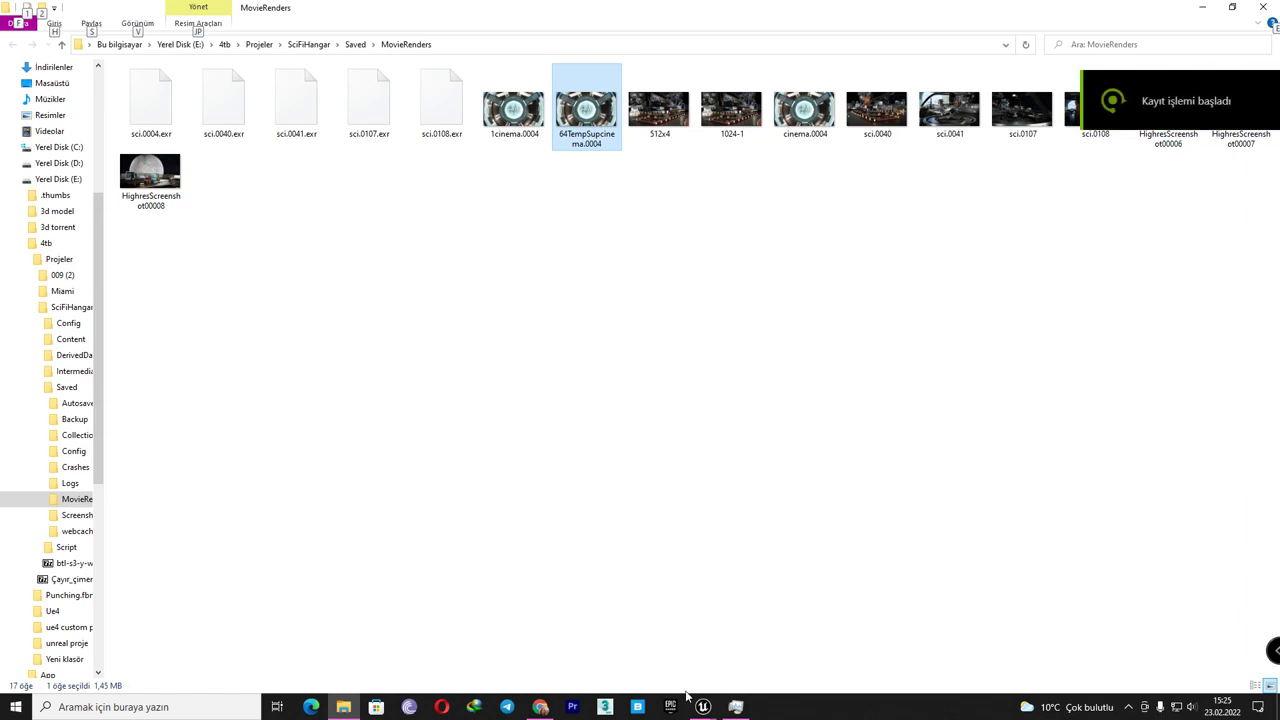
- In the cinema job's anti-aliasing settings, change Temporal Sample Count to 10
mouse_move(703, 706)
left_click(646, 648)
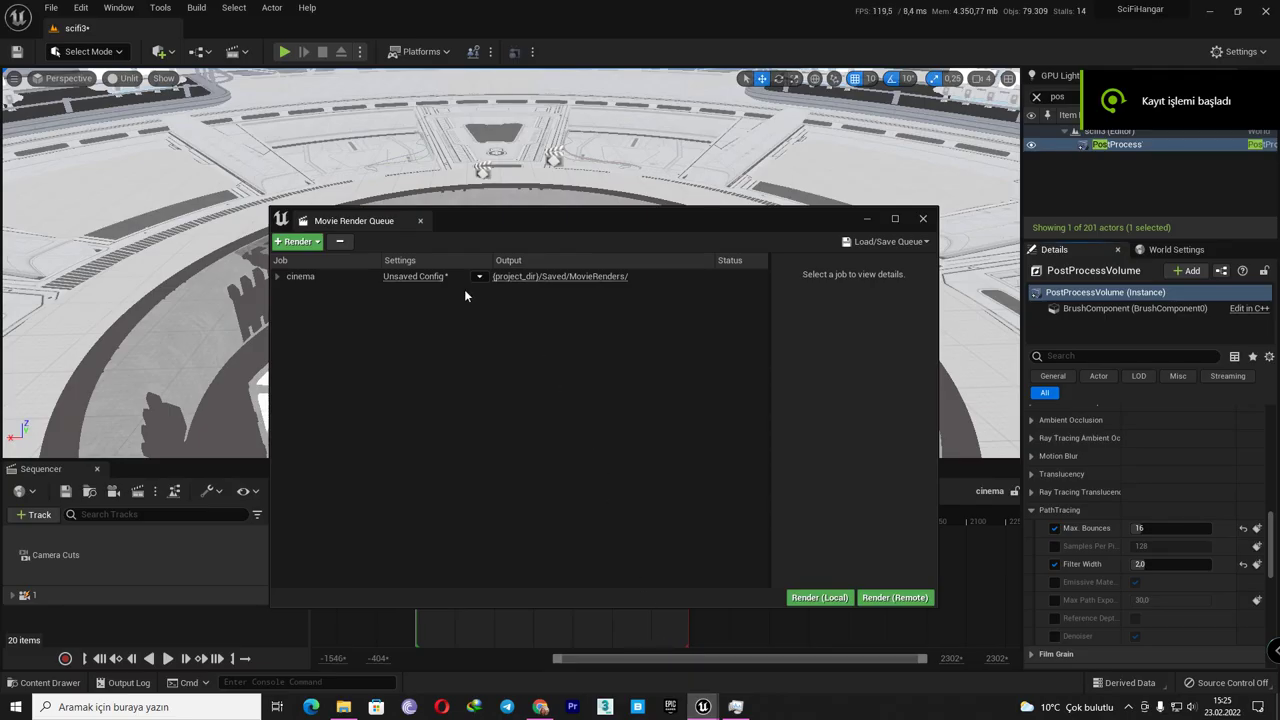
left_click(426, 276)
left_click(489, 330)
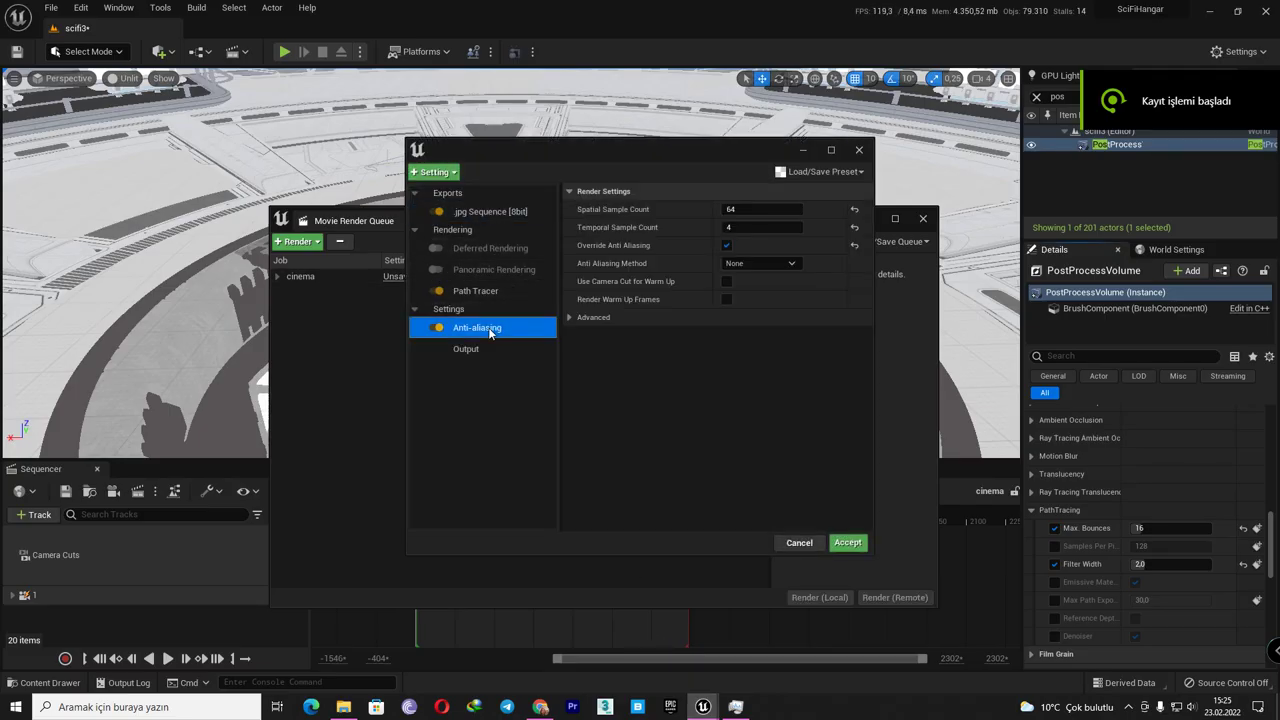
left_click(766, 228)
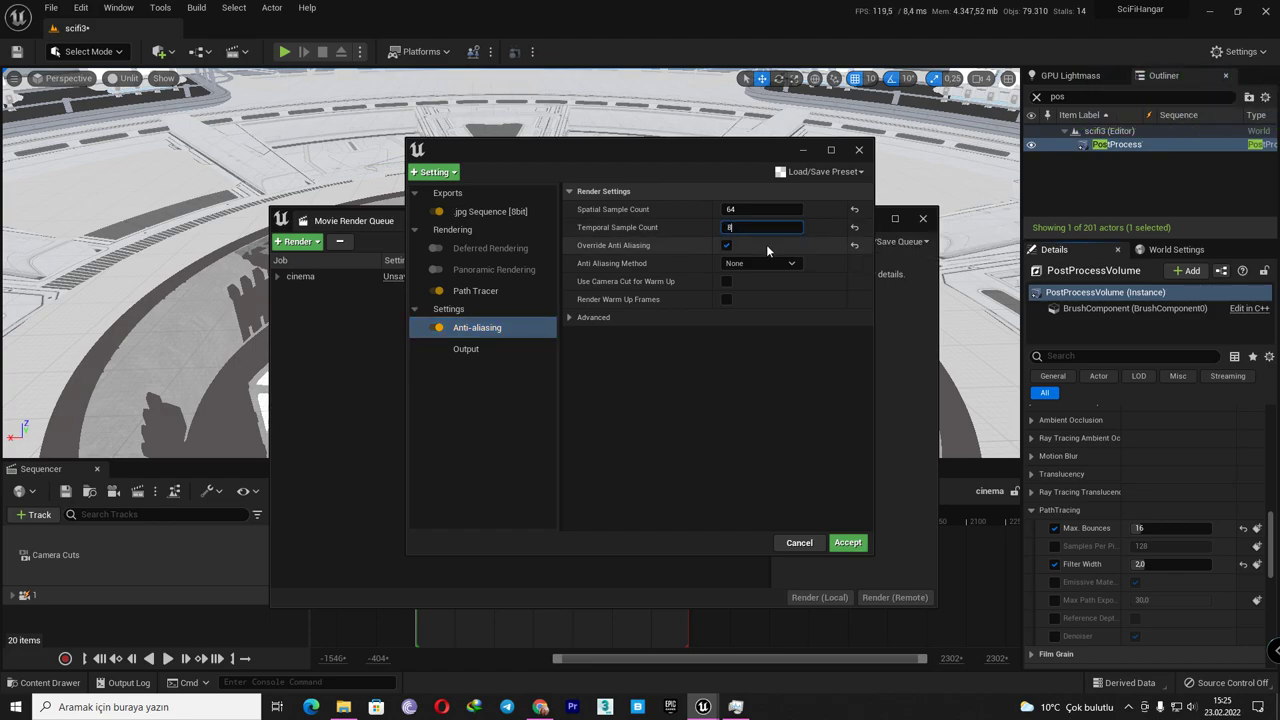
key("BackSpace")
type("10")
key("Return")
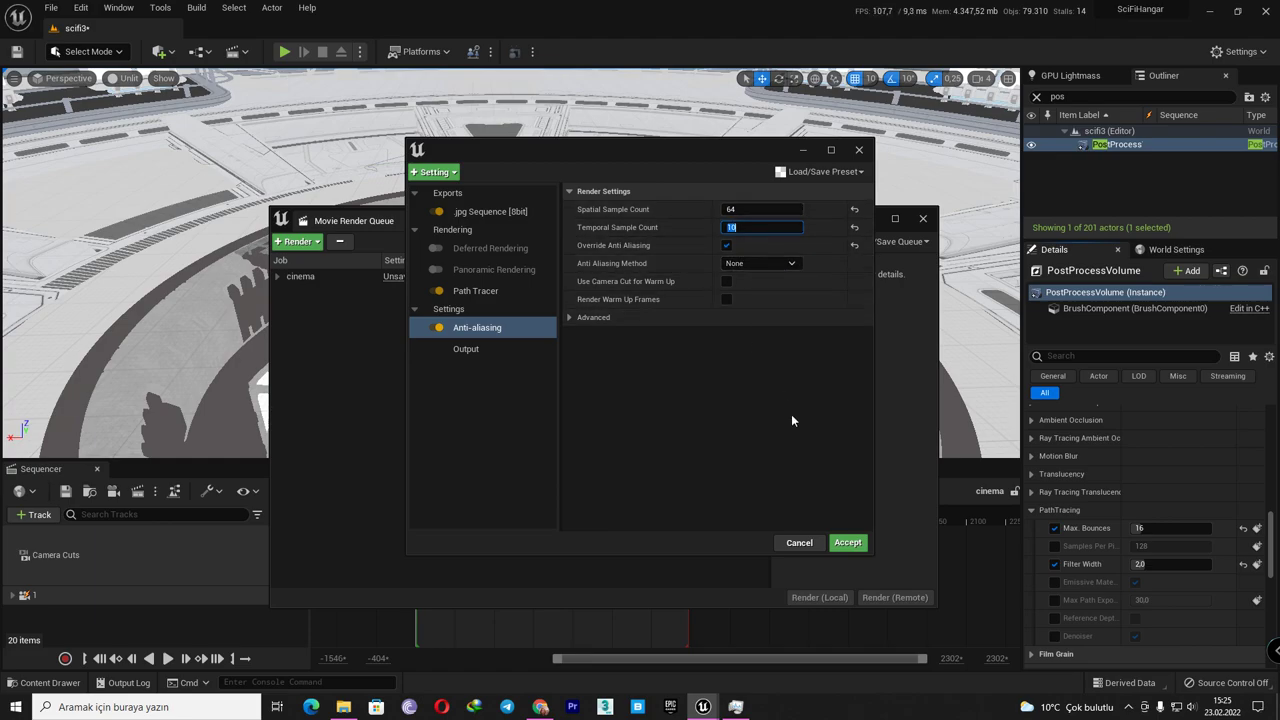
- Accept the settings, render the queue locally, and bring up the MovieRenders output folder
left_click(847, 541)
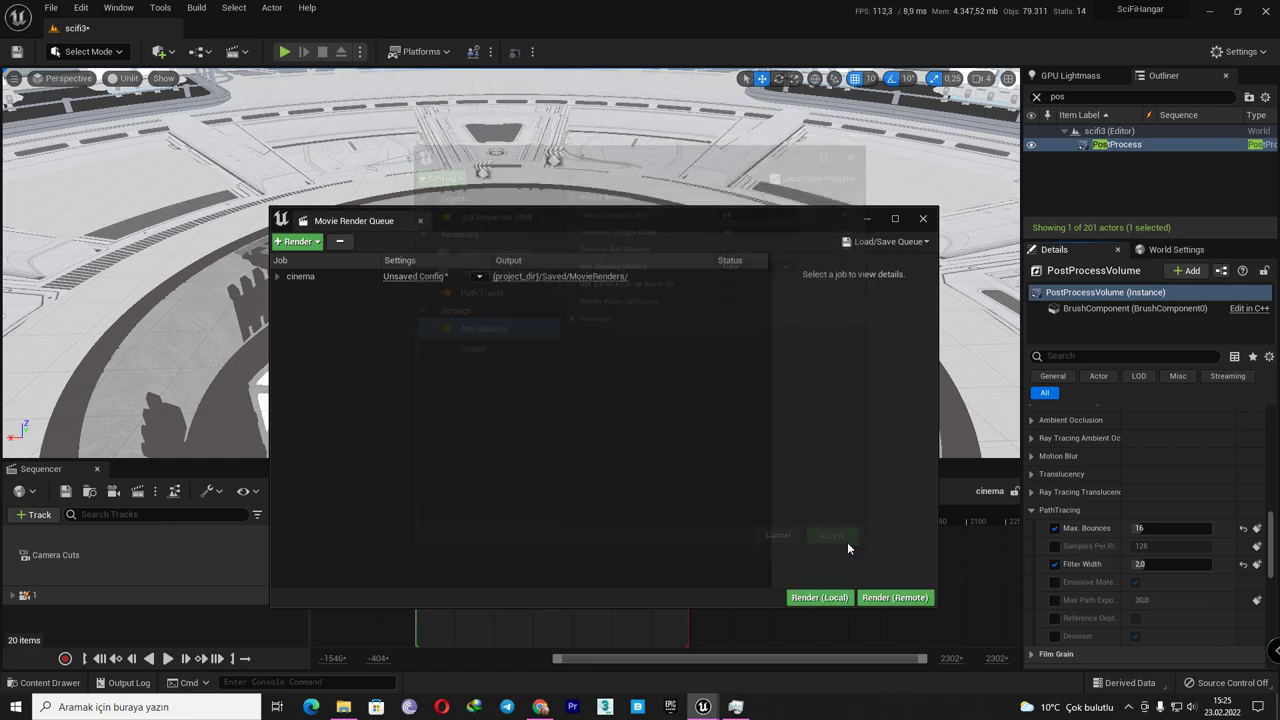
left_click(812, 600)
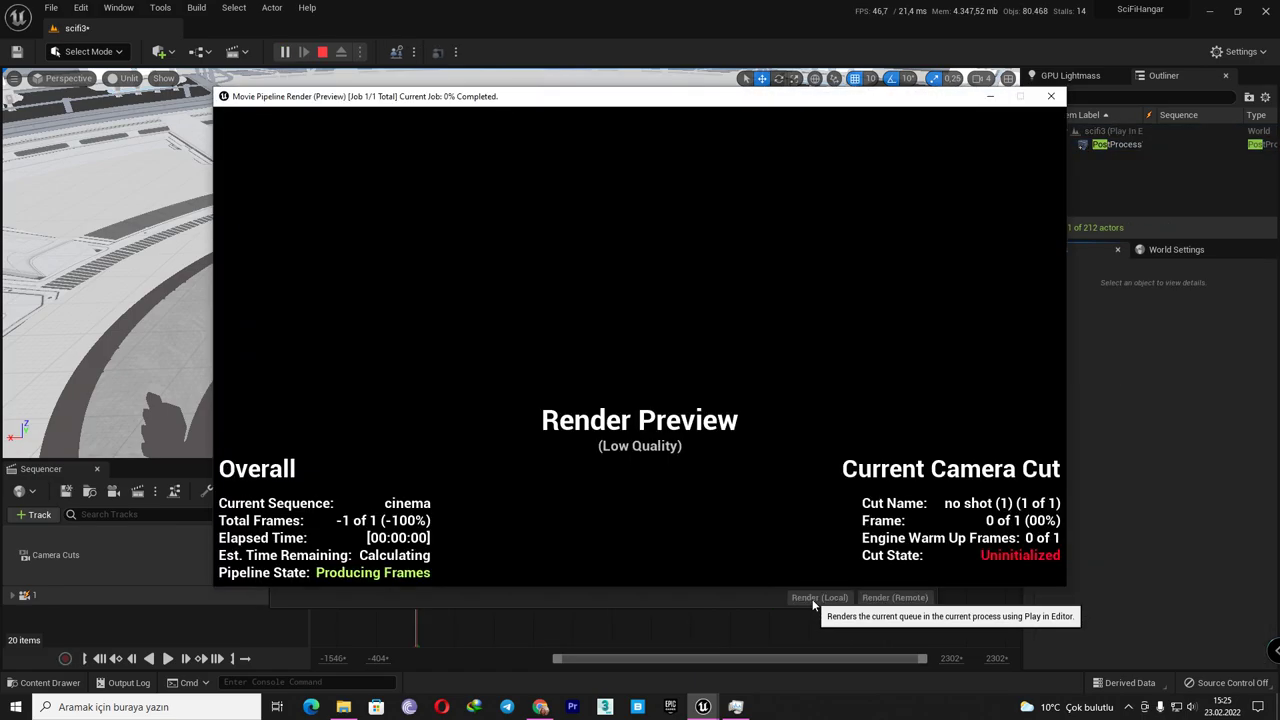
left_click(343, 707)
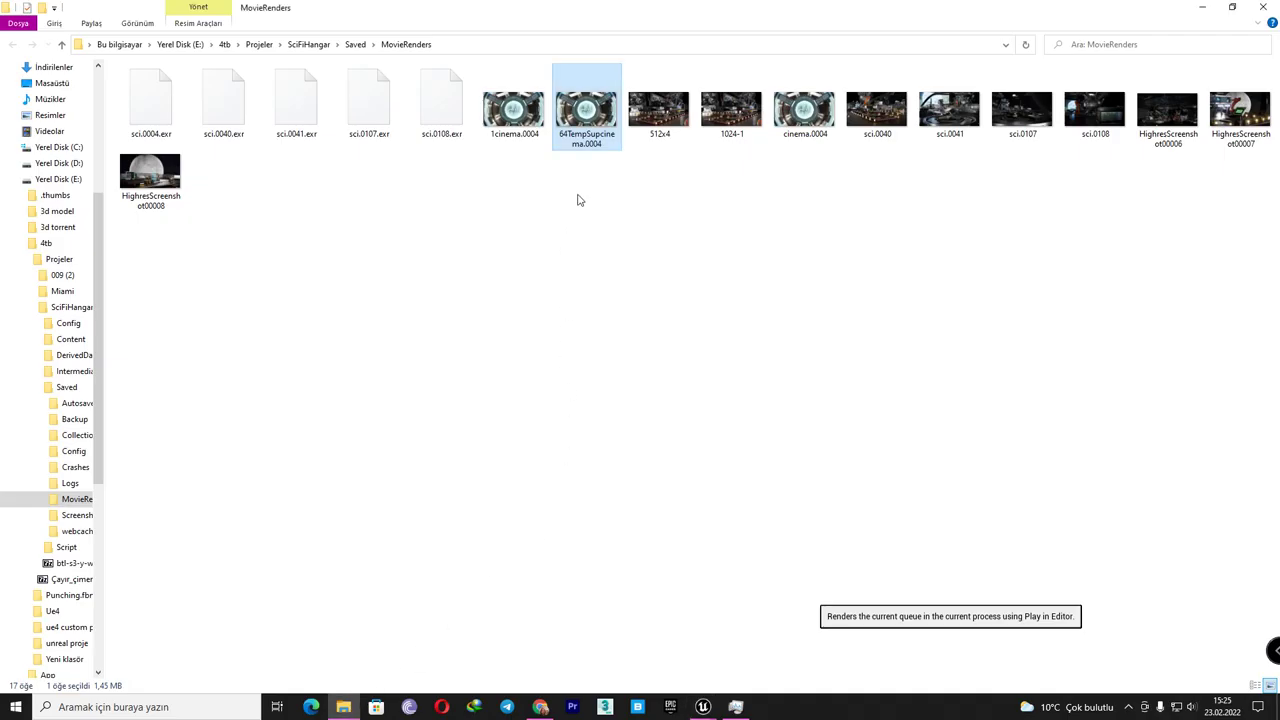
- Open 64TempSupcinema.0004 in Photos and maximize the viewer
double_click(591, 146)
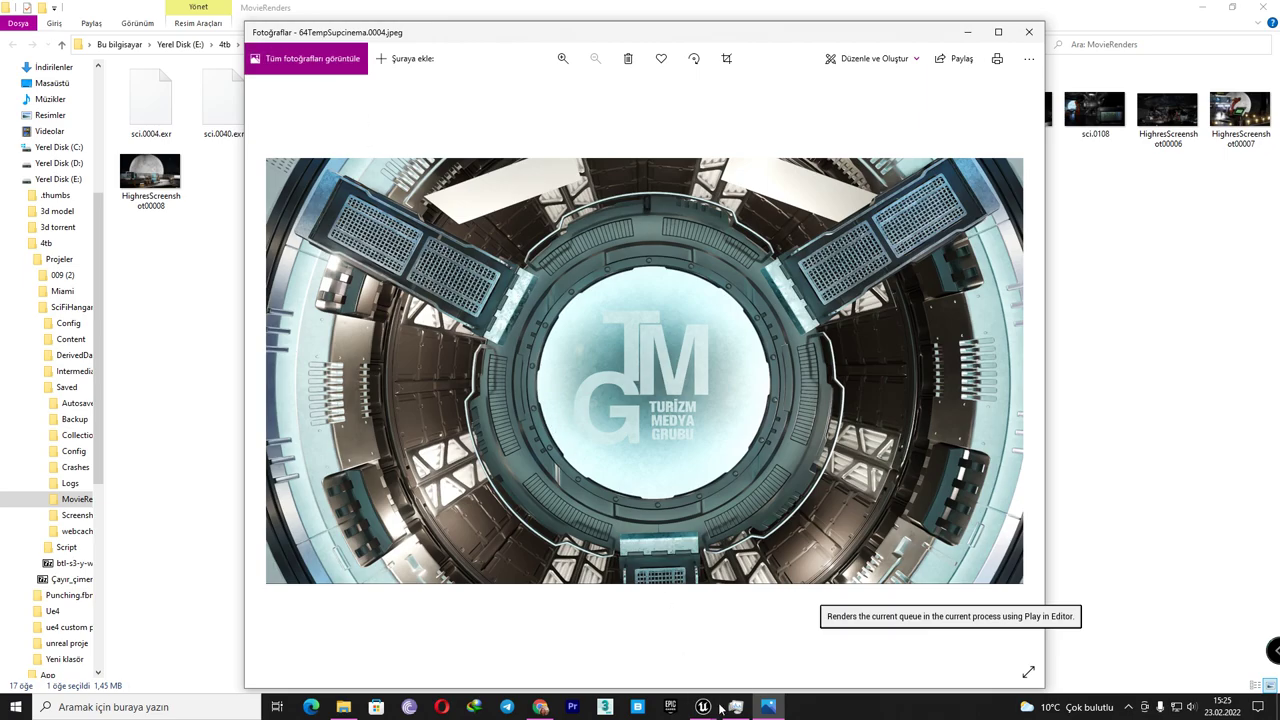
left_click(768, 707)
mouse_move(703, 707)
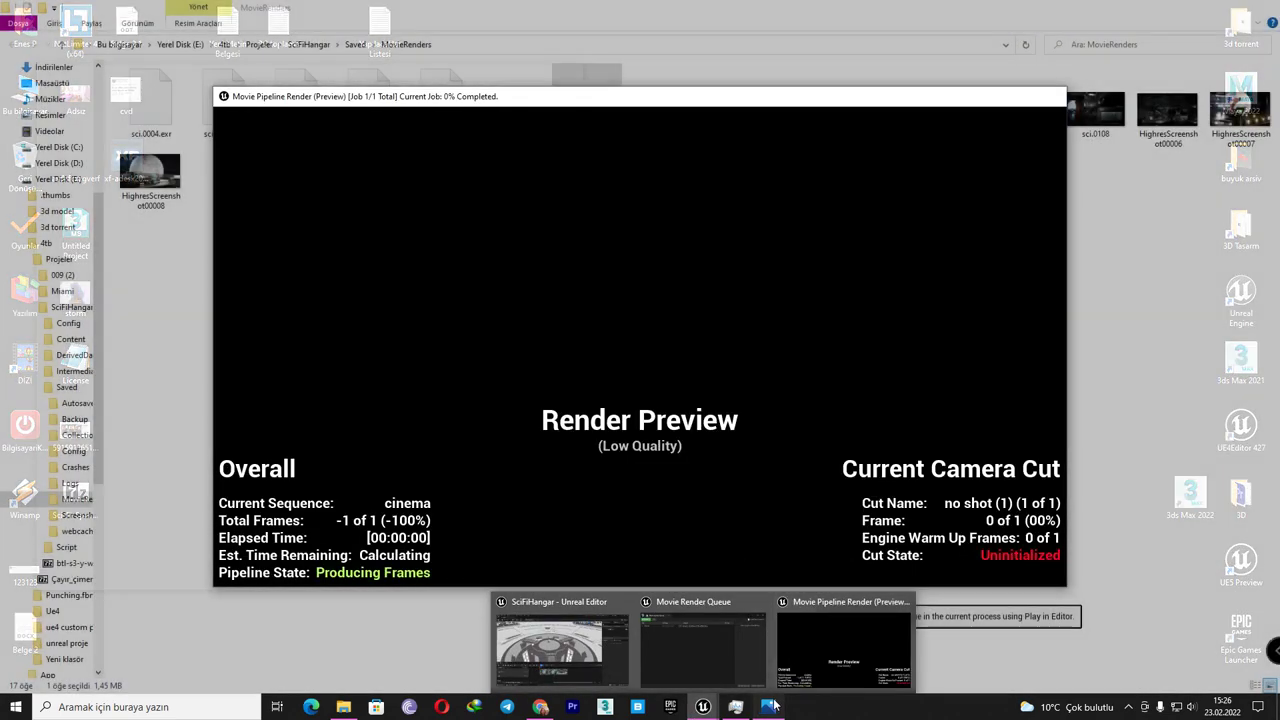
left_click(769, 707)
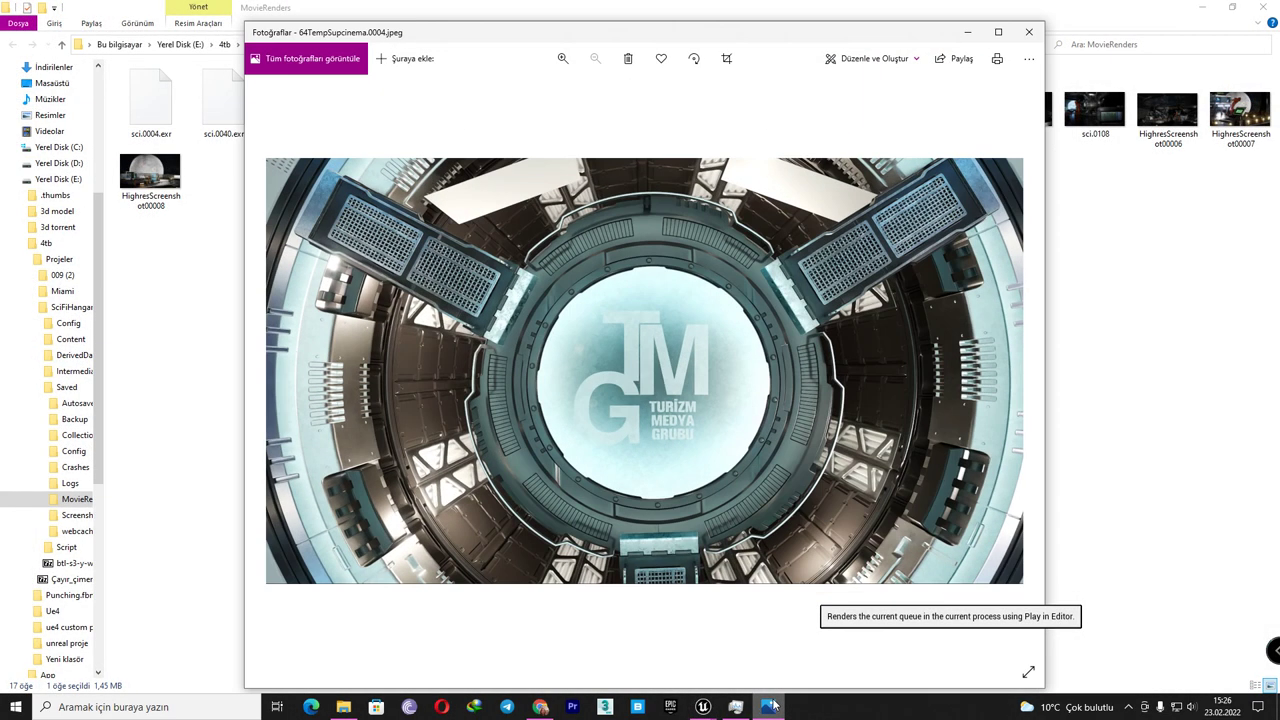
scroll(516, 292, "up", 2)
double_click(623, 31)
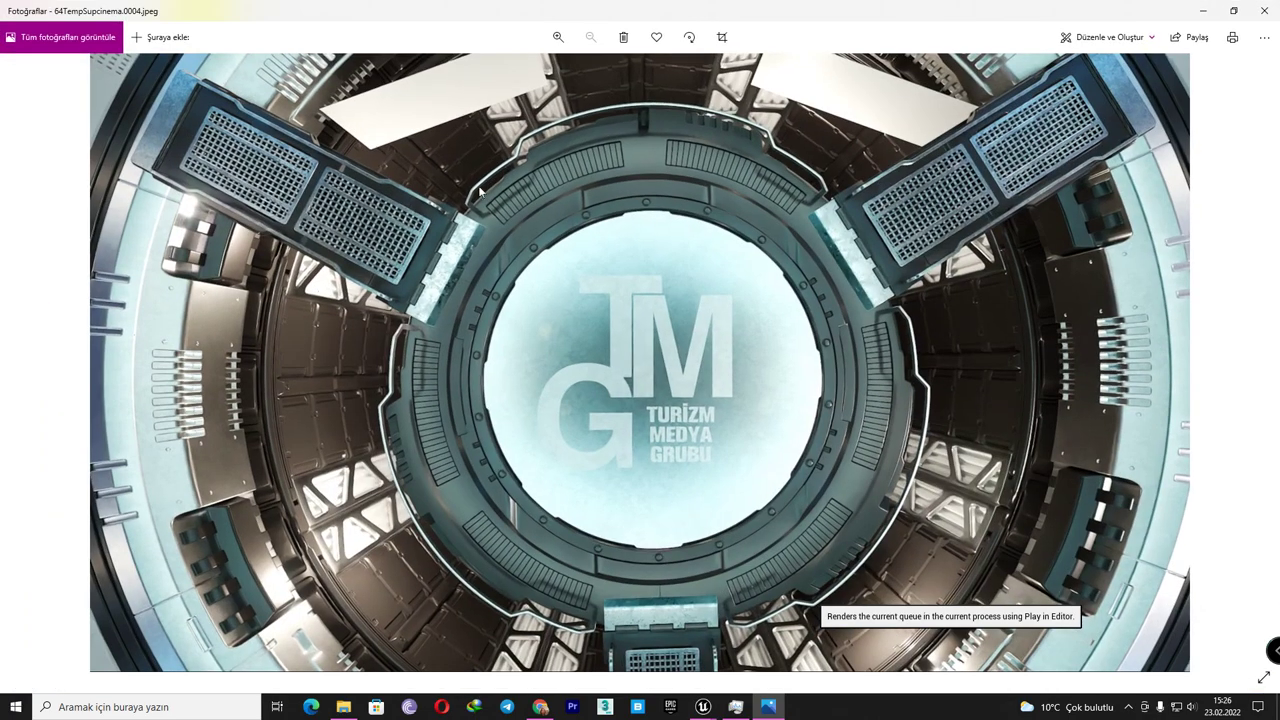
- Zoom in on the render to inspect the lower hangar panels and the ring beside the logo
scroll(479, 192, "up", 2)
scroll(600, 215, "up", 2)
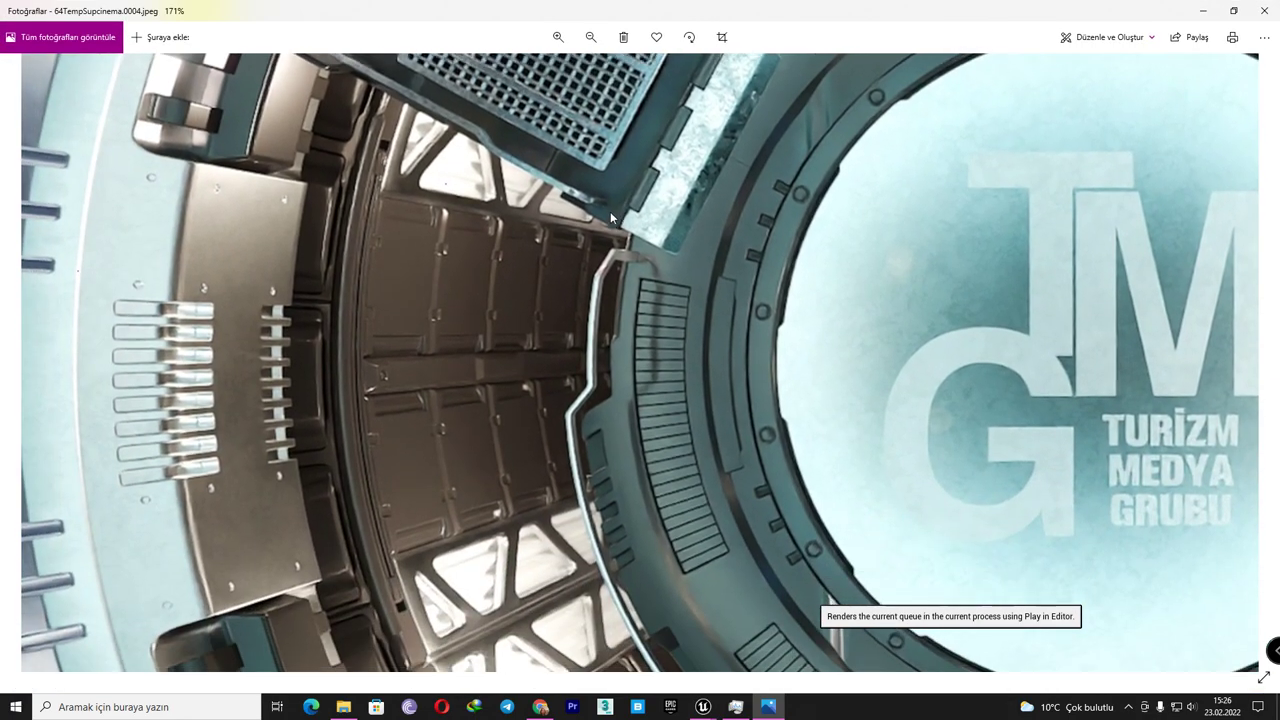
left_click_drag(610, 211, 600, 116)
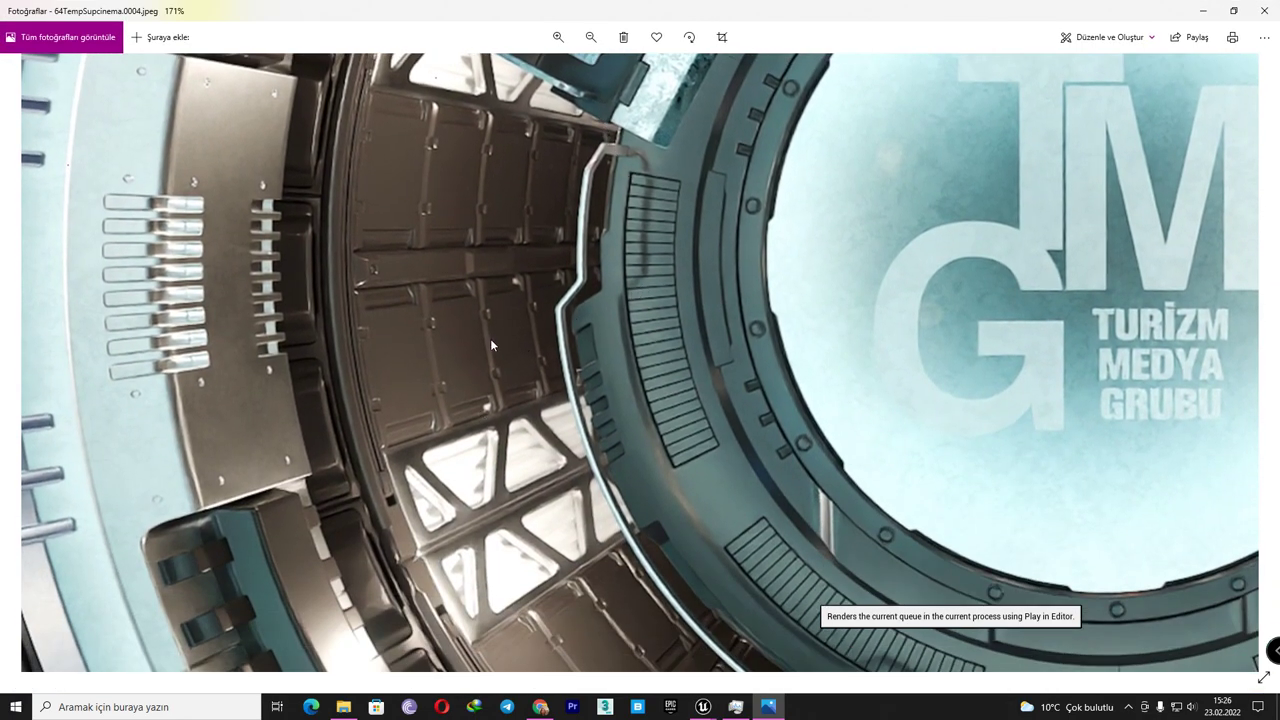
scroll(491, 345, "up", 3)
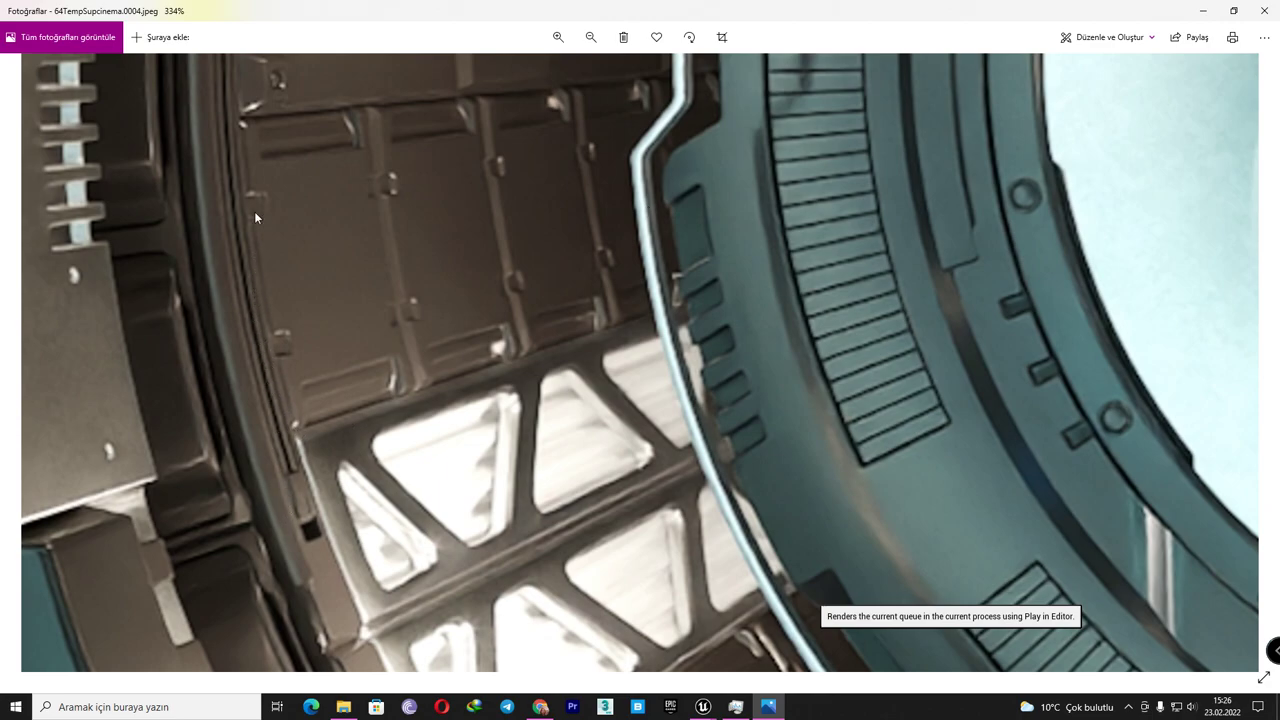
scroll(631, 213, "down", 5)
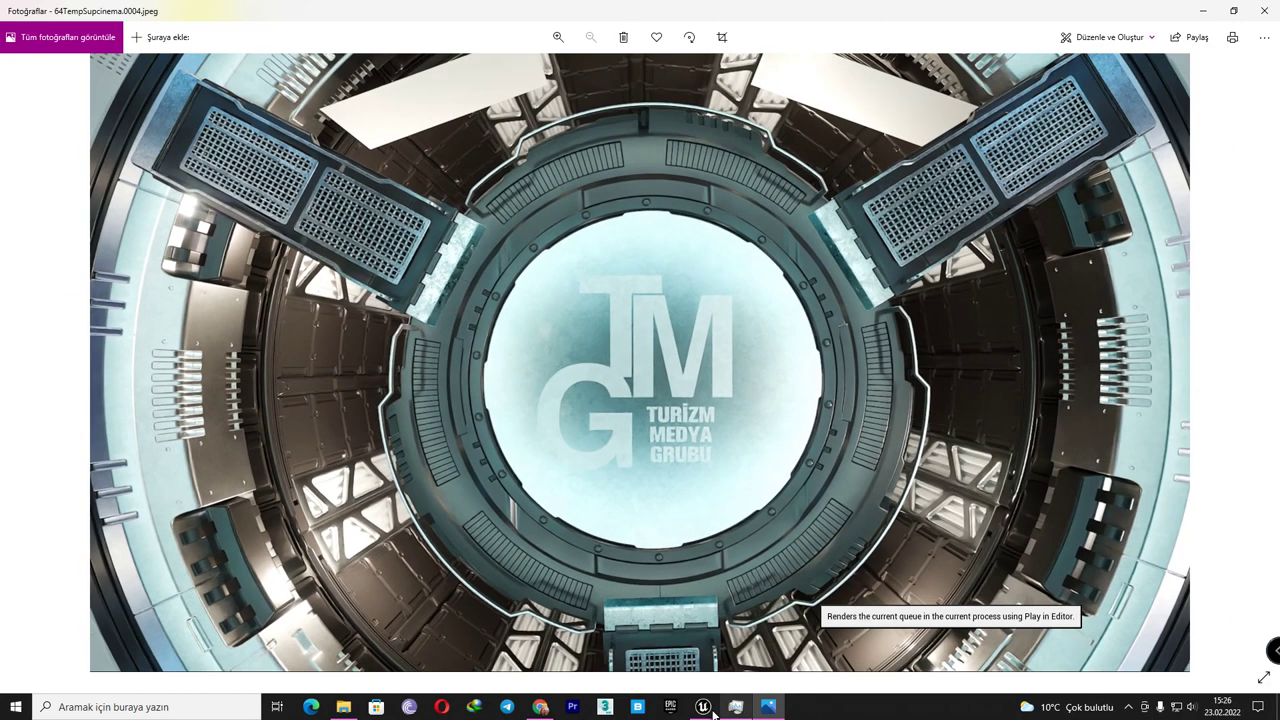
mouse_move(703, 706)
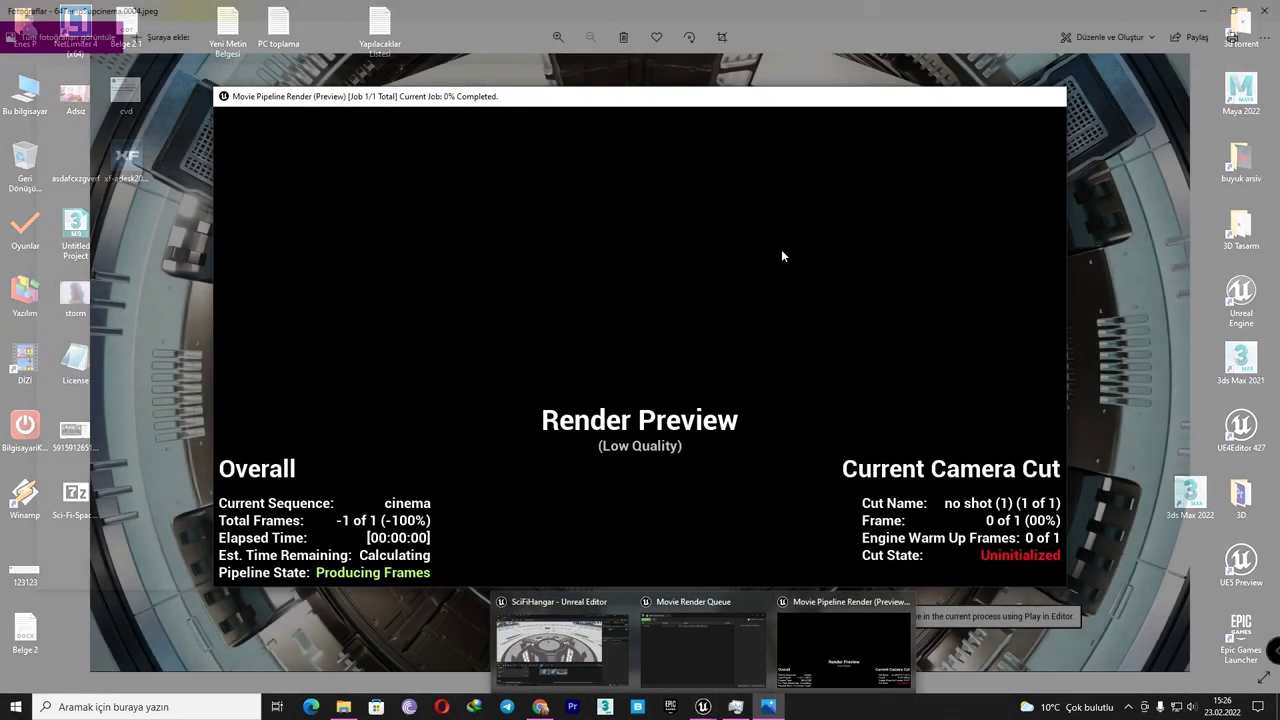
scroll(880, 243, "up", 3)
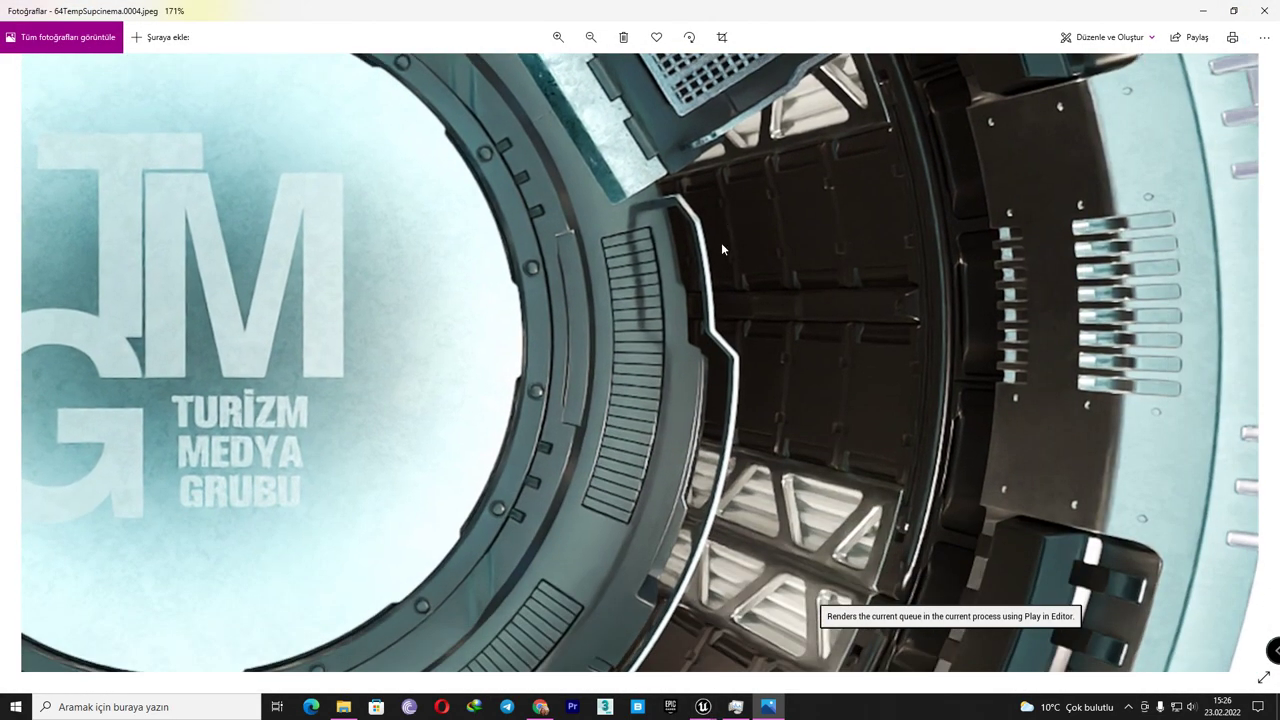
scroll(528, 355, "up", 1)
left_click_drag(528, 355, 546, 162)
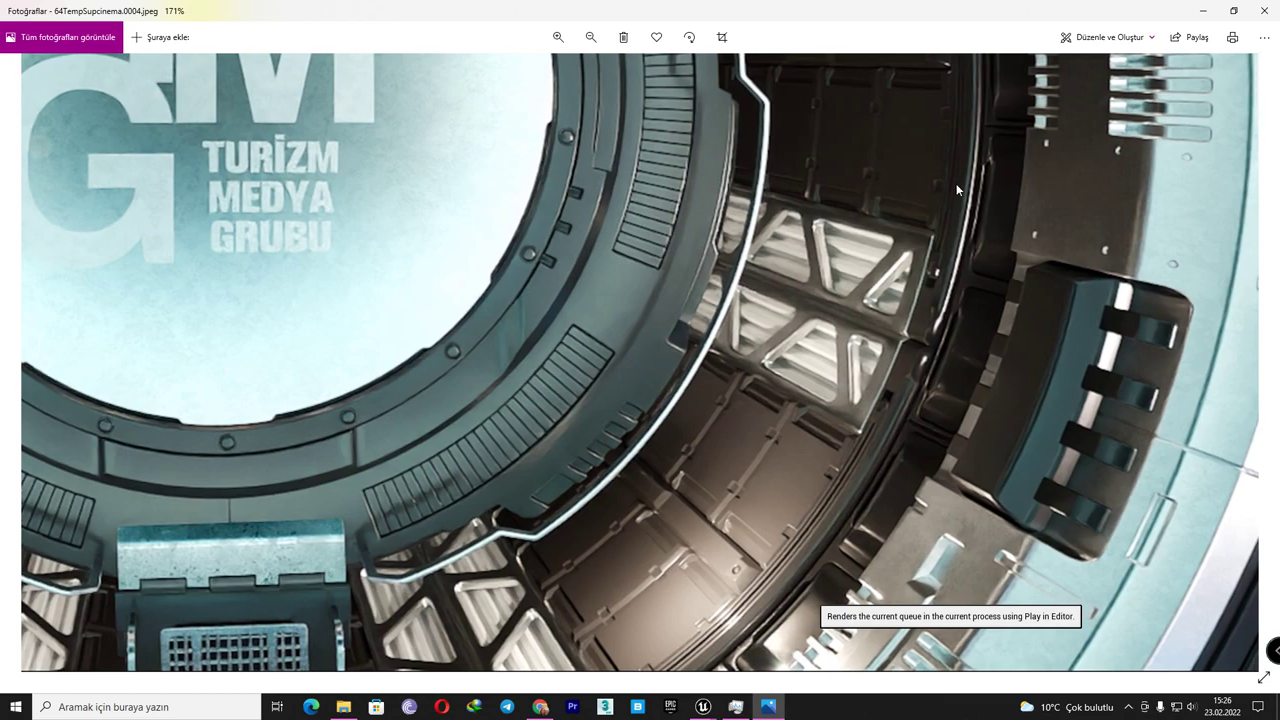
scroll(960, 184, "up", 3)
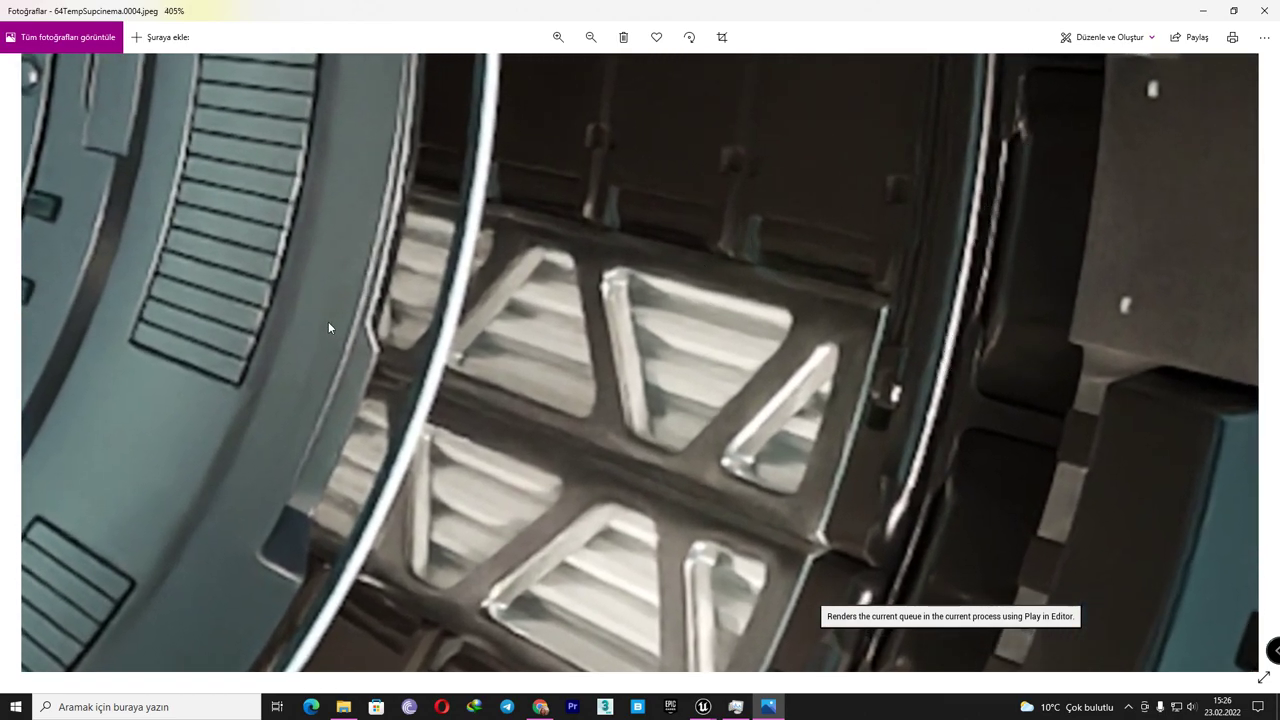
- Examine the grated ring panels up close, refit the image, then minimize Photos
mouse_move(329, 322)
left_mouse_down()
mouse_move(474, 260)
mouse_move(648, 320)
left_mouse_up()
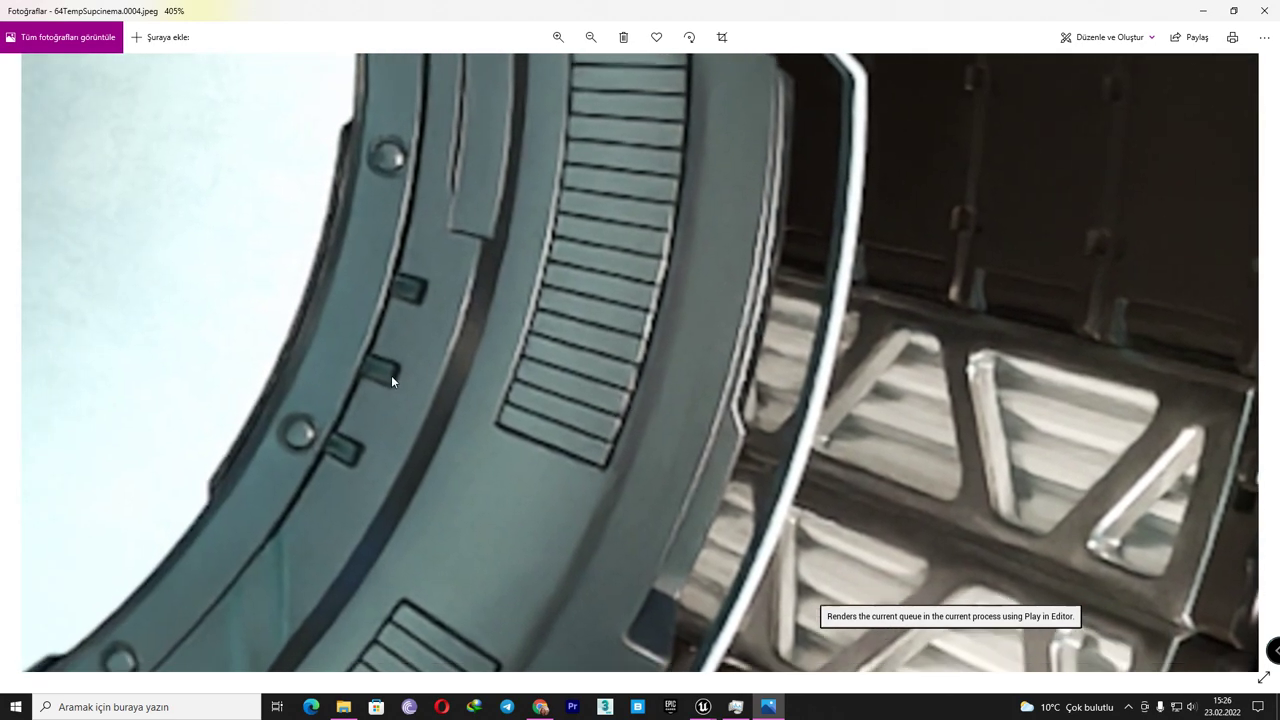
mouse_move(391, 375)
left_mouse_down()
mouse_move(594, 322)
mouse_move(514, 195)
left_mouse_up()
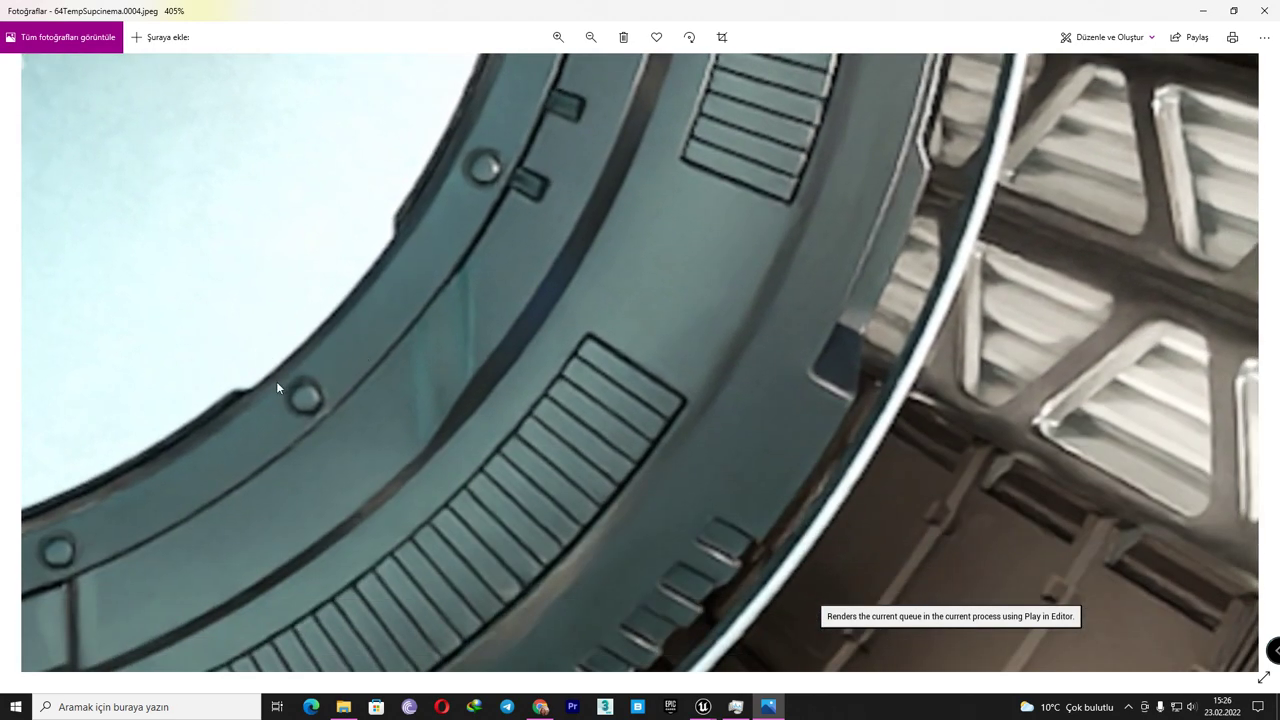
left_click_drag(158, 430, 651, 180)
mouse_move(283, 323)
left_mouse_down()
mouse_move(631, 306)
mouse_move(585, 351)
left_mouse_up()
double_click(526, 352)
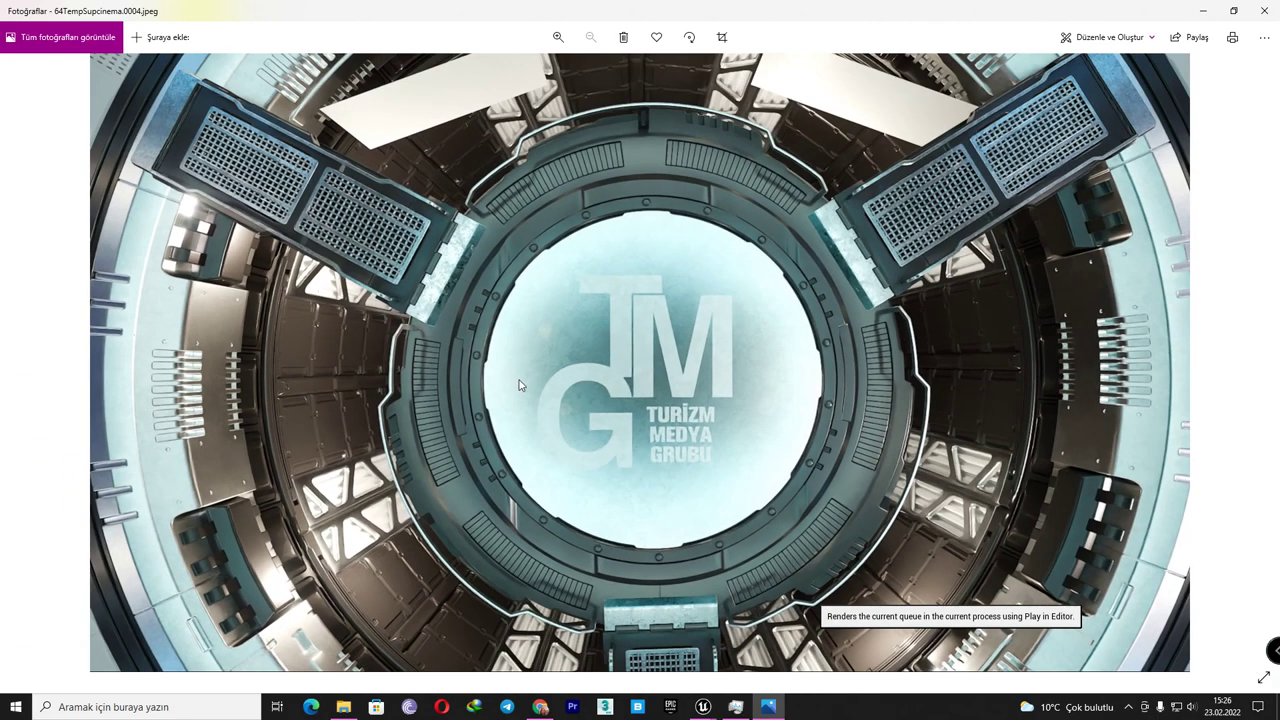
scroll(452, 277, "up", 3)
left_click_drag(452, 277, 689, 498)
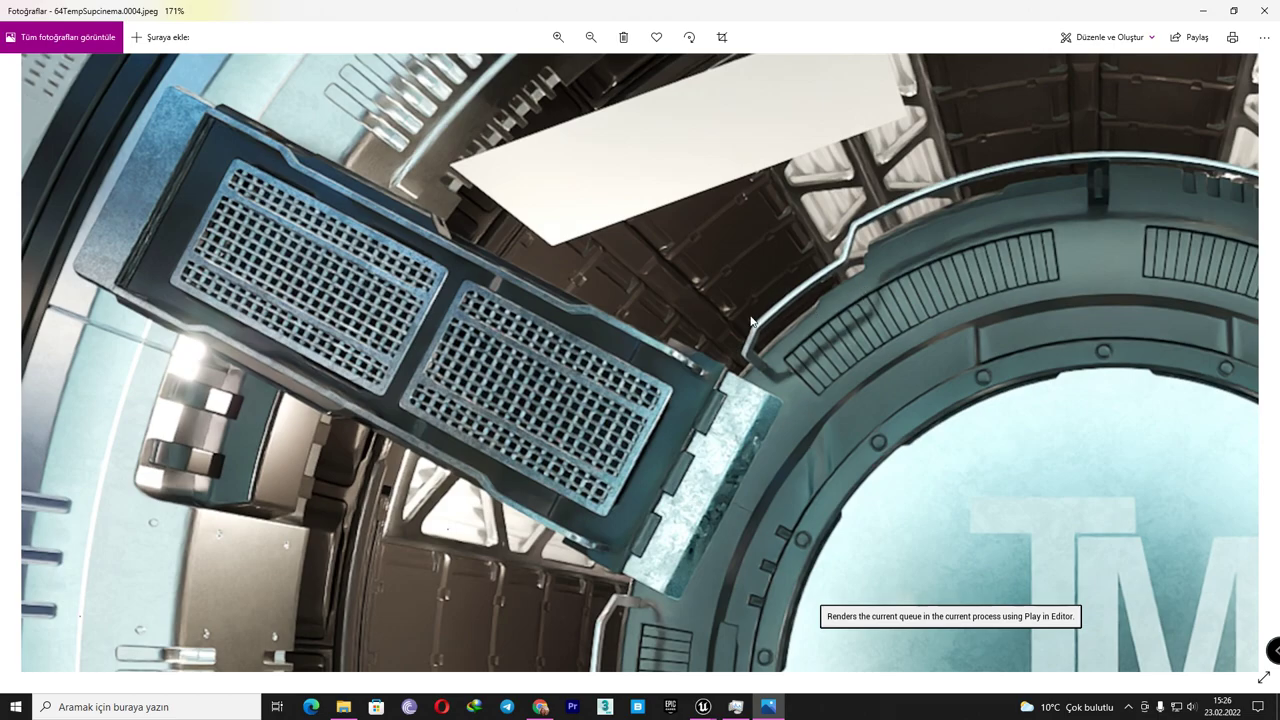
scroll(671, 312, "down", 3)
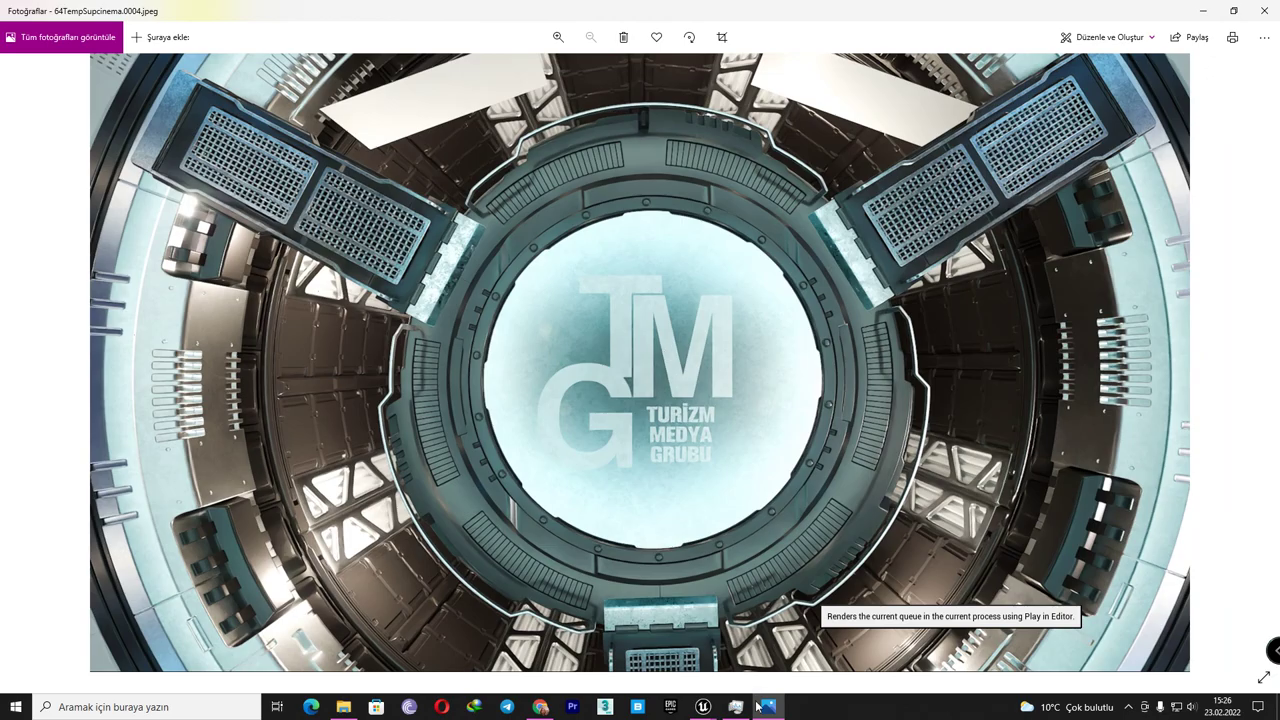
left_click(768, 706)
- Make Task Manager's second GPU graph show the Graphics_1 engine
mouse_move(736, 706)
mouse_move(843, 628)
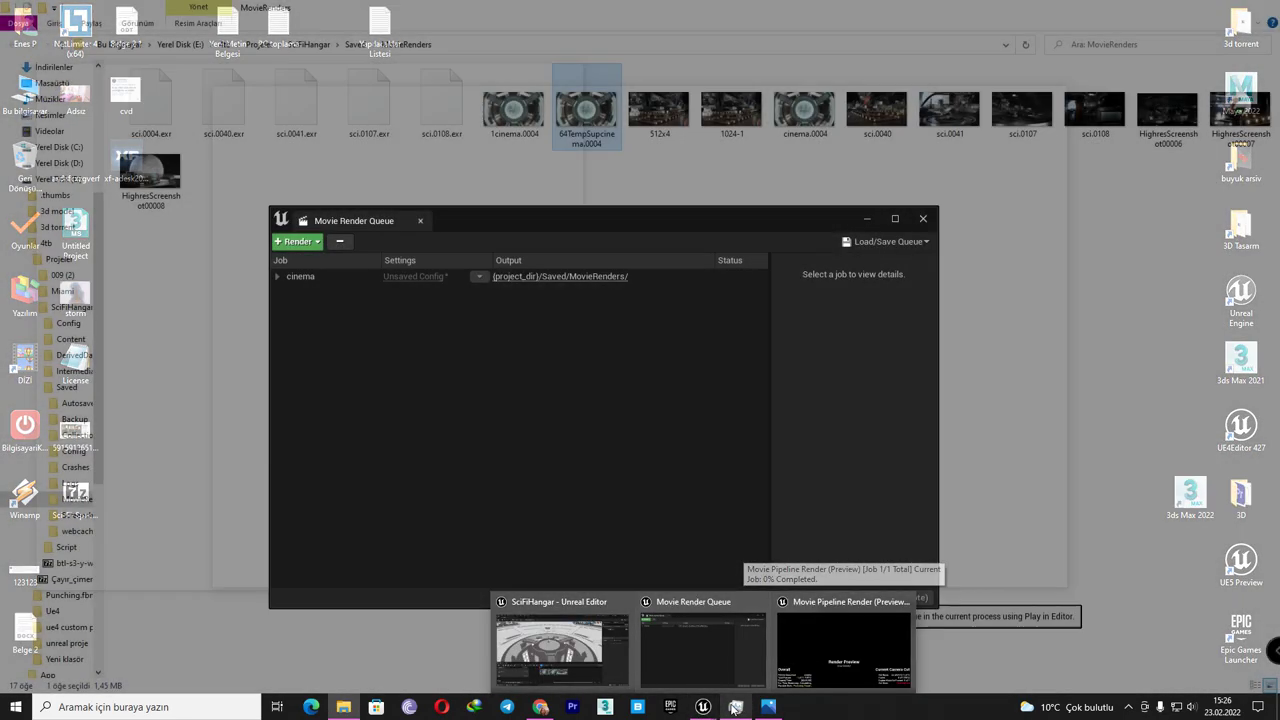
left_click(736, 706)
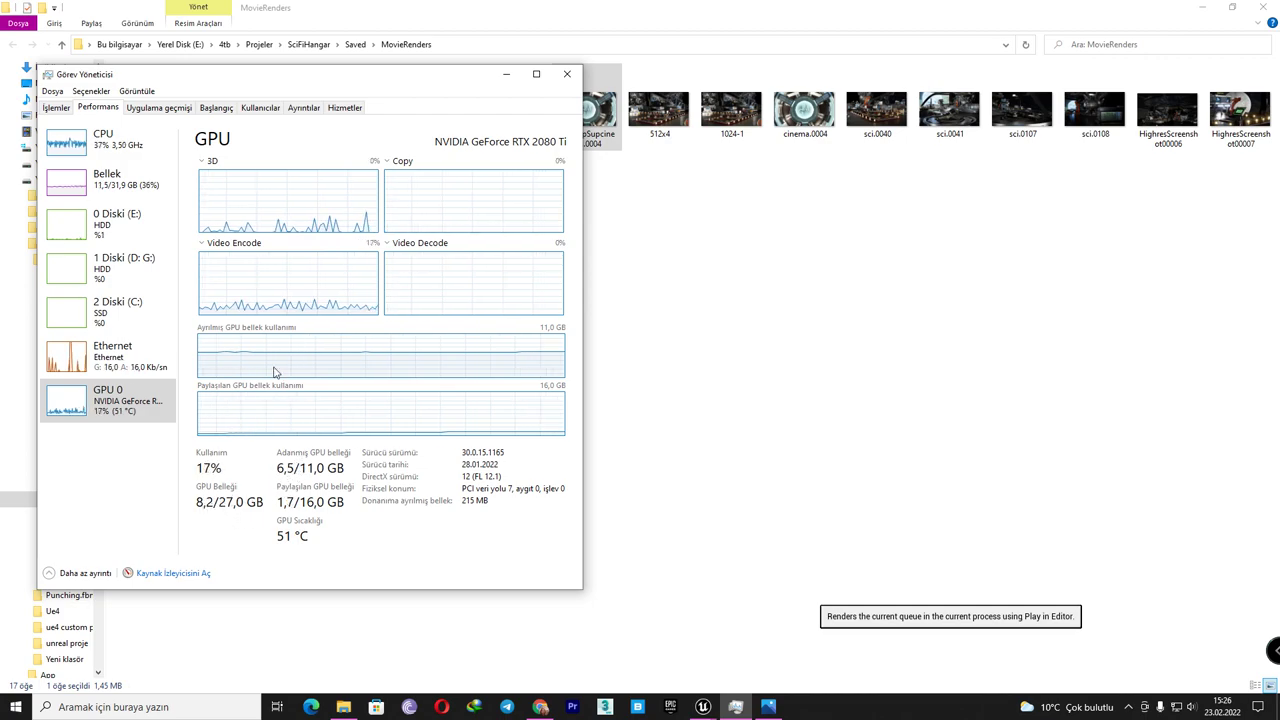
left_click(400, 250)
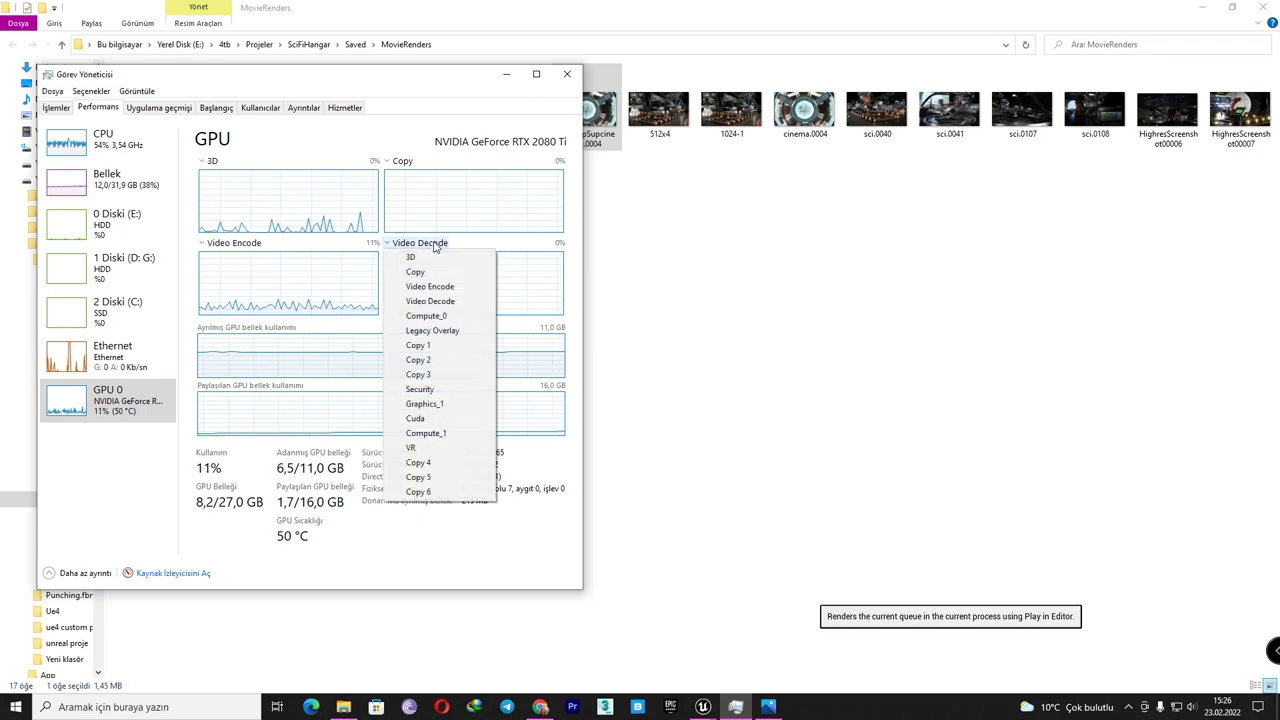
left_click(449, 407)
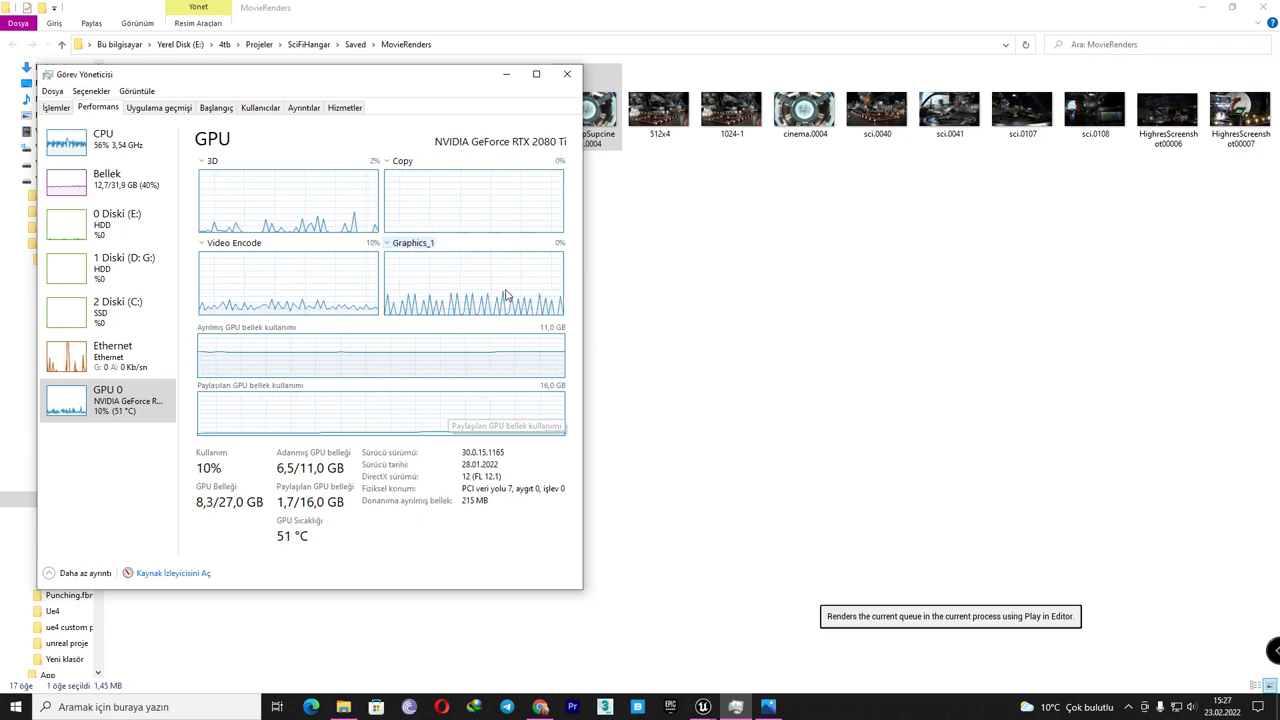
- Switch from the CPU view to the GPU performance graphs and list Unreal's open windows
left_click(139, 153)
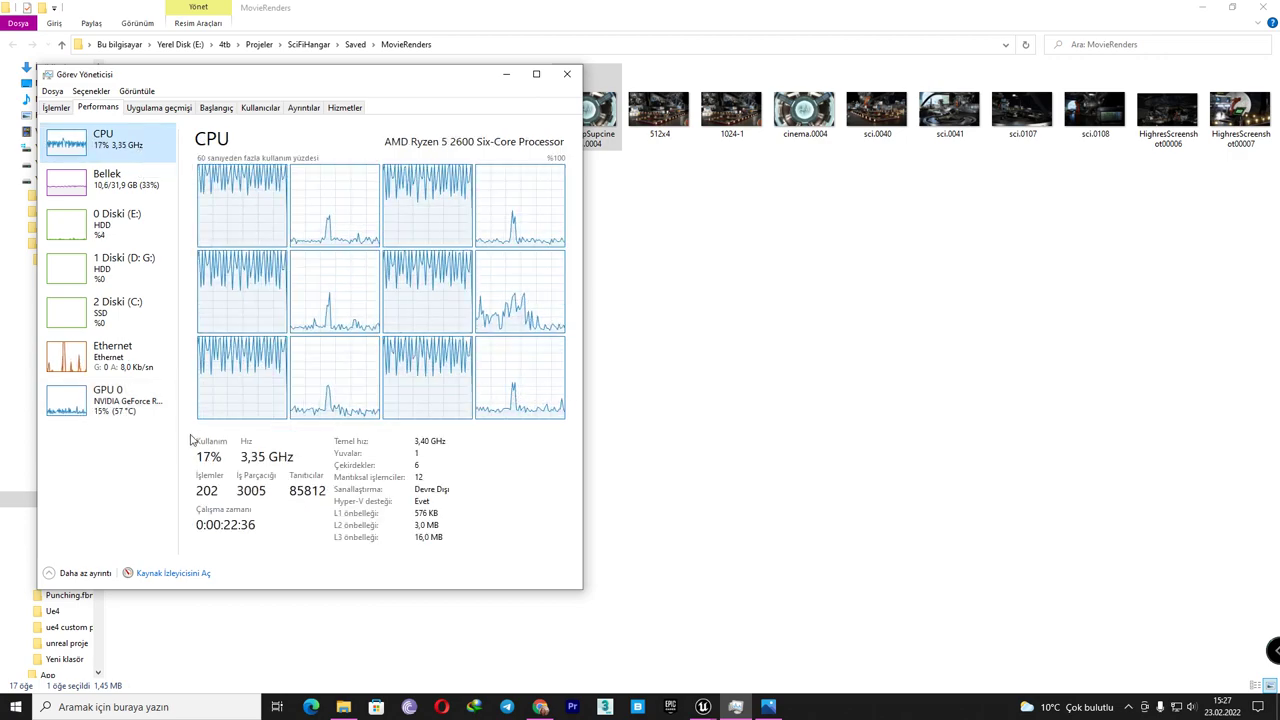
left_click(135, 410)
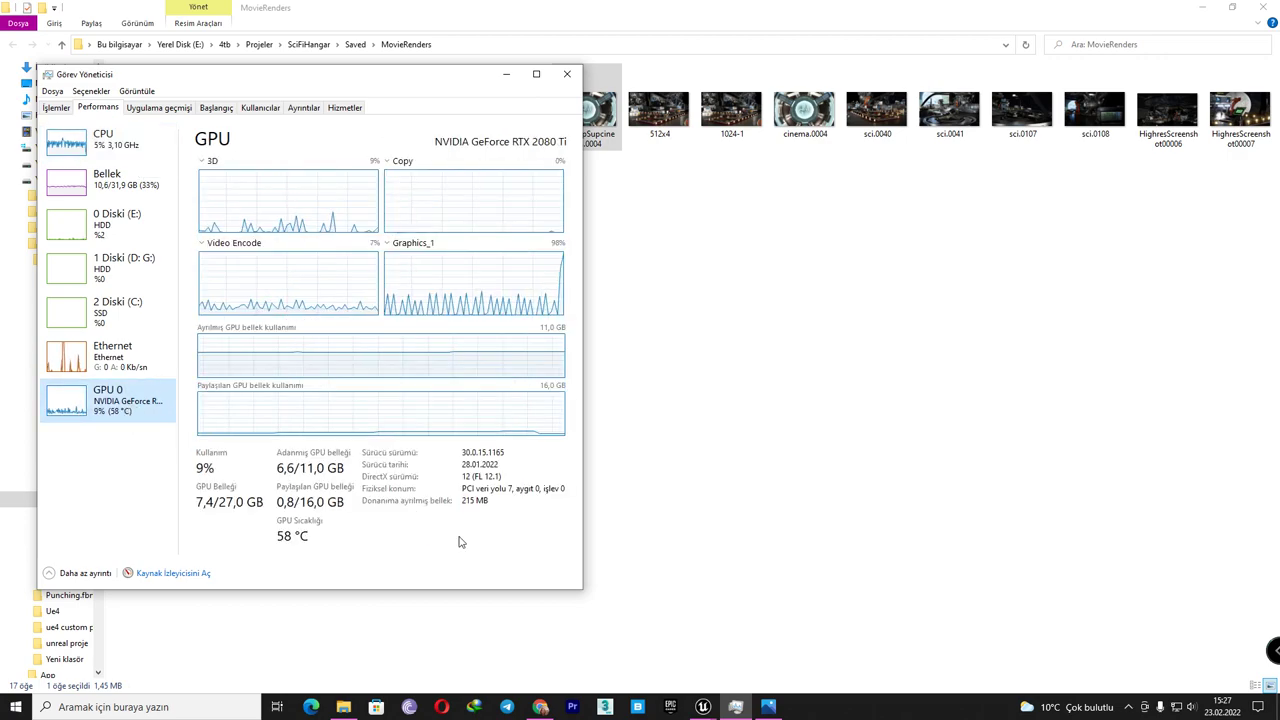
left_click(703, 707)
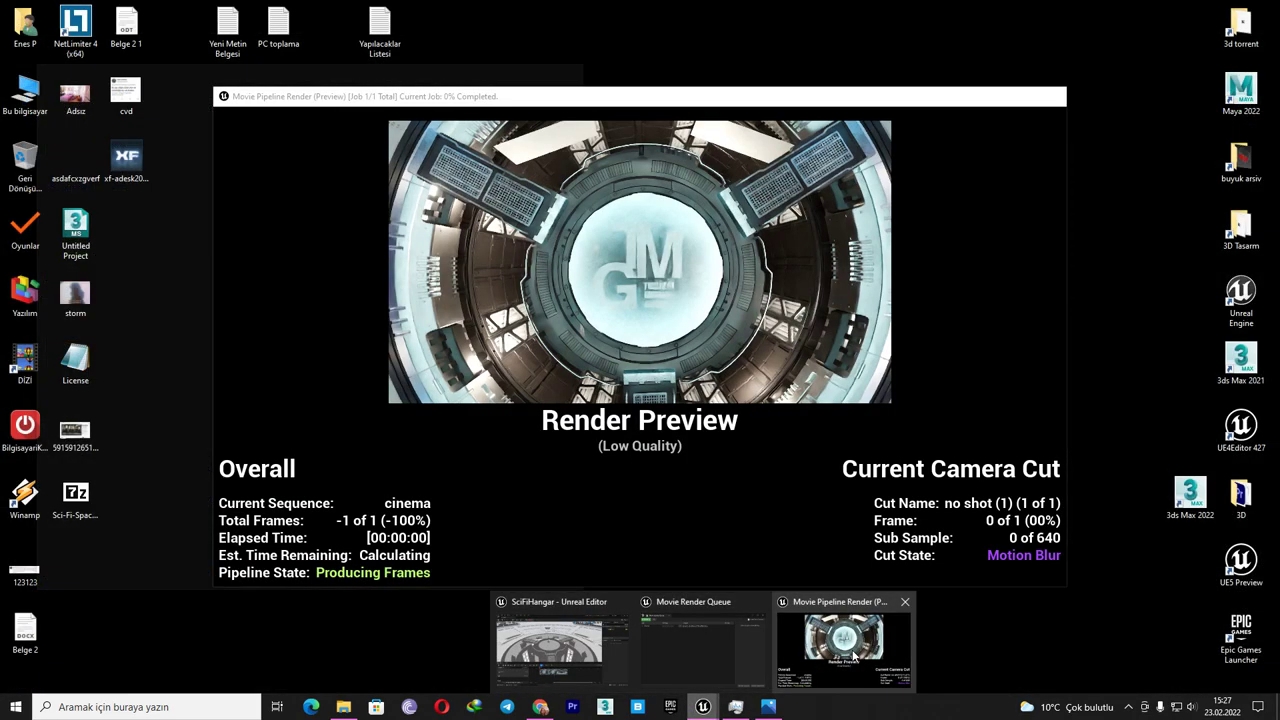
- Restore the Movie Pipeline render preview, then watch Task Manager's GPU load while it renders
left_click(838, 655)
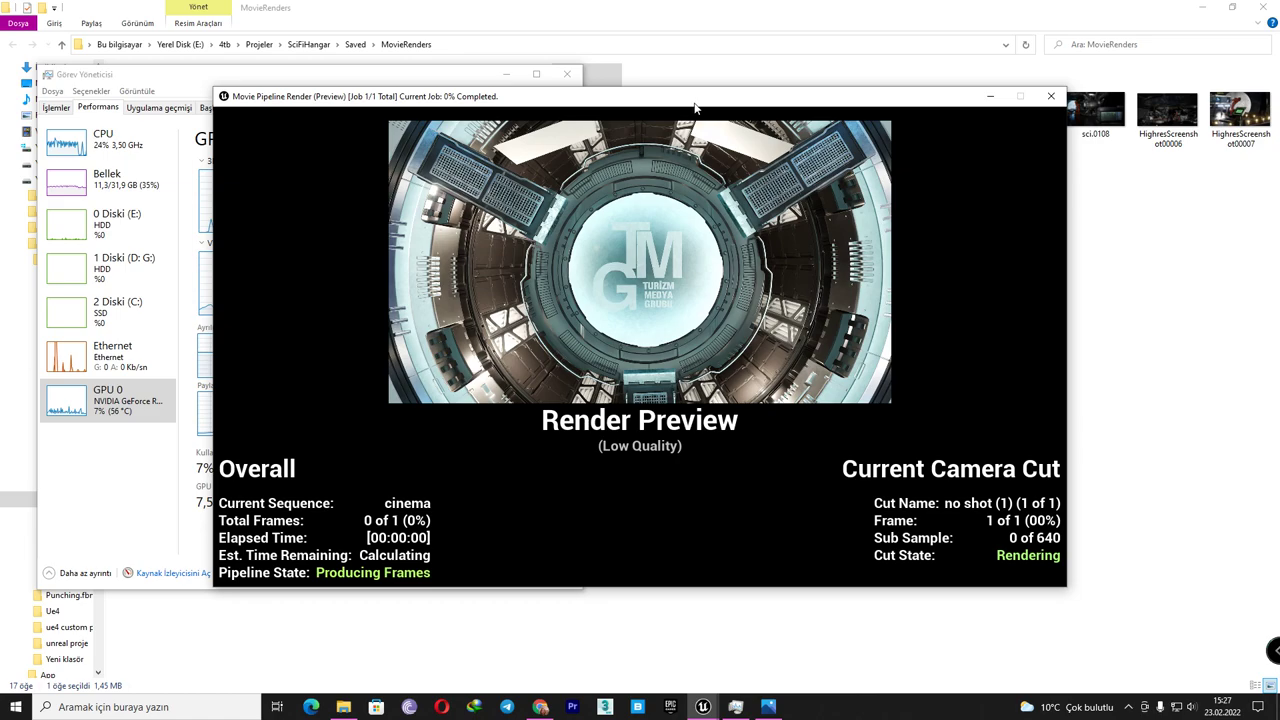
left_click(107, 400)
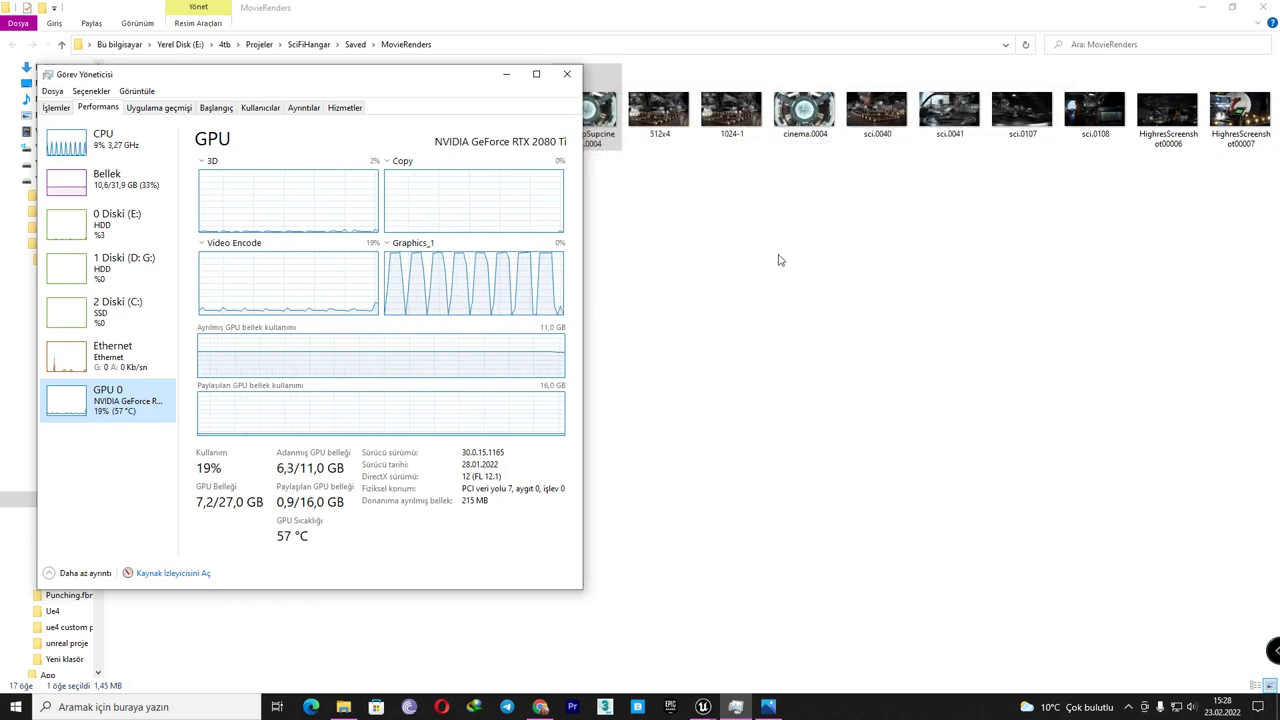
- Open cinema.0004 in Photos maximized and zoom in to inspect the wall panels
double_click(812, 142)
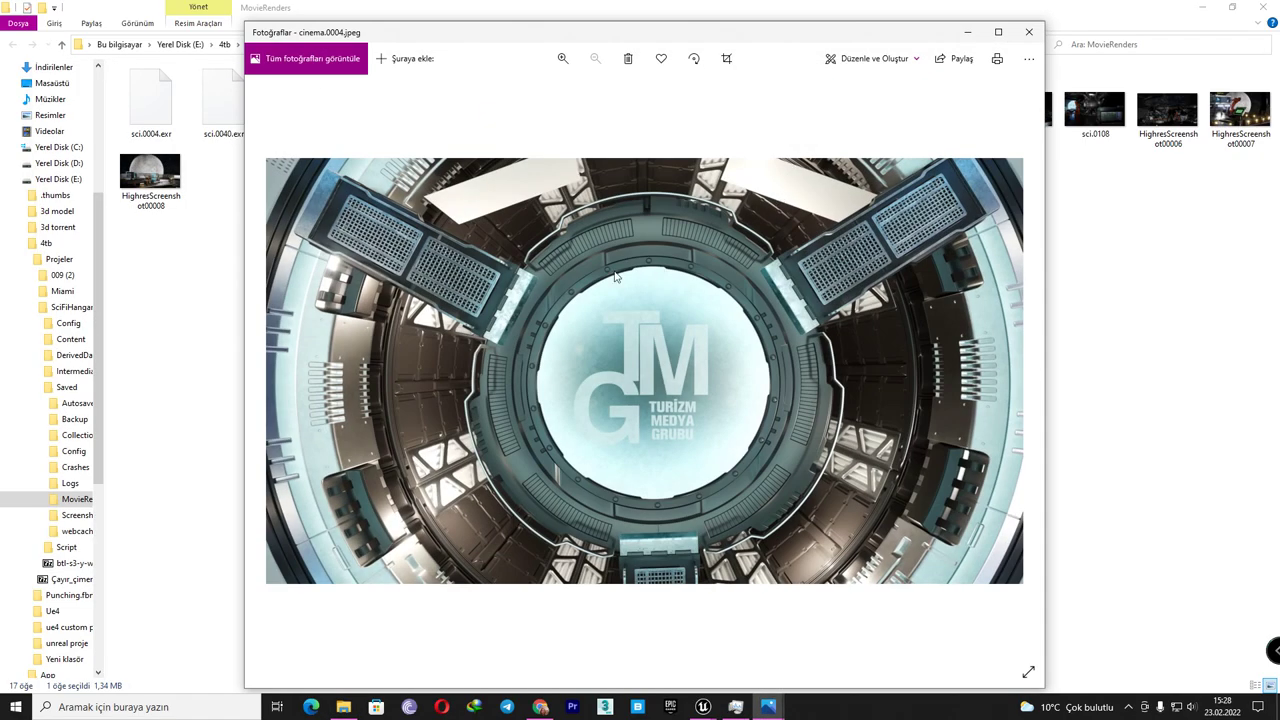
scroll(460, 285, "up", 2)
double_click(766, 34)
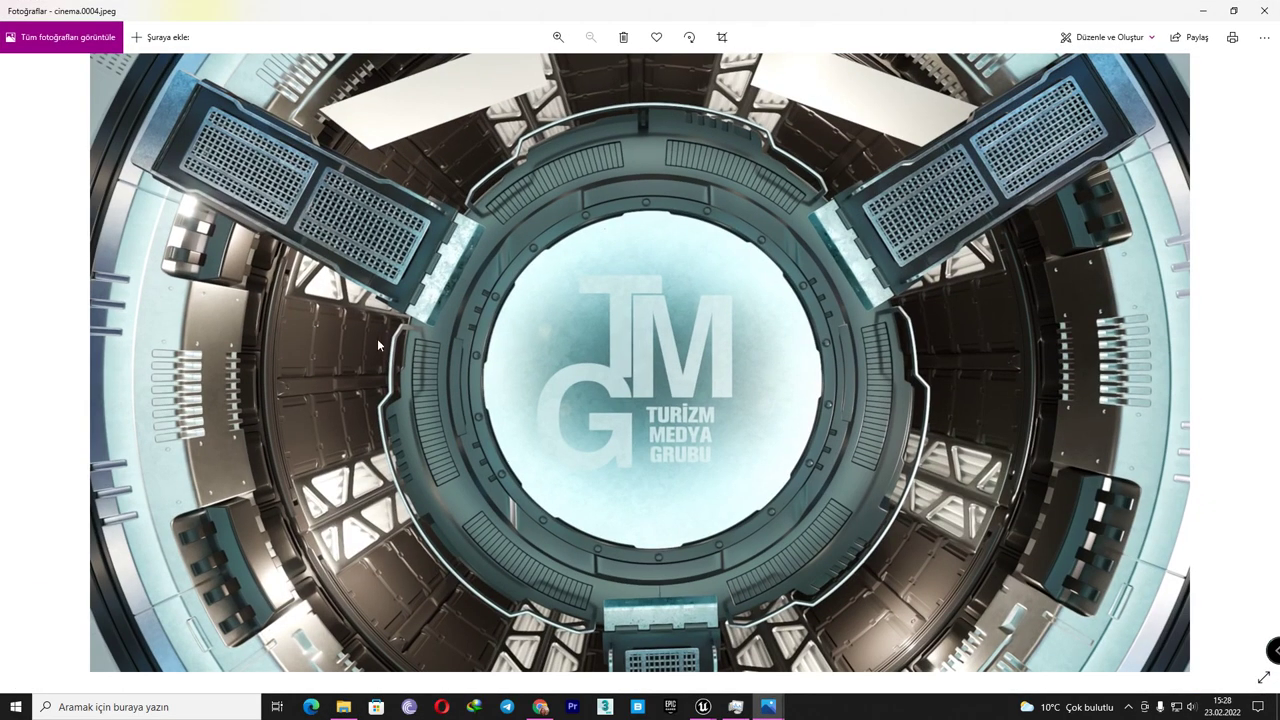
scroll(333, 346, "up", 2)
scroll(339, 518, "up", 1)
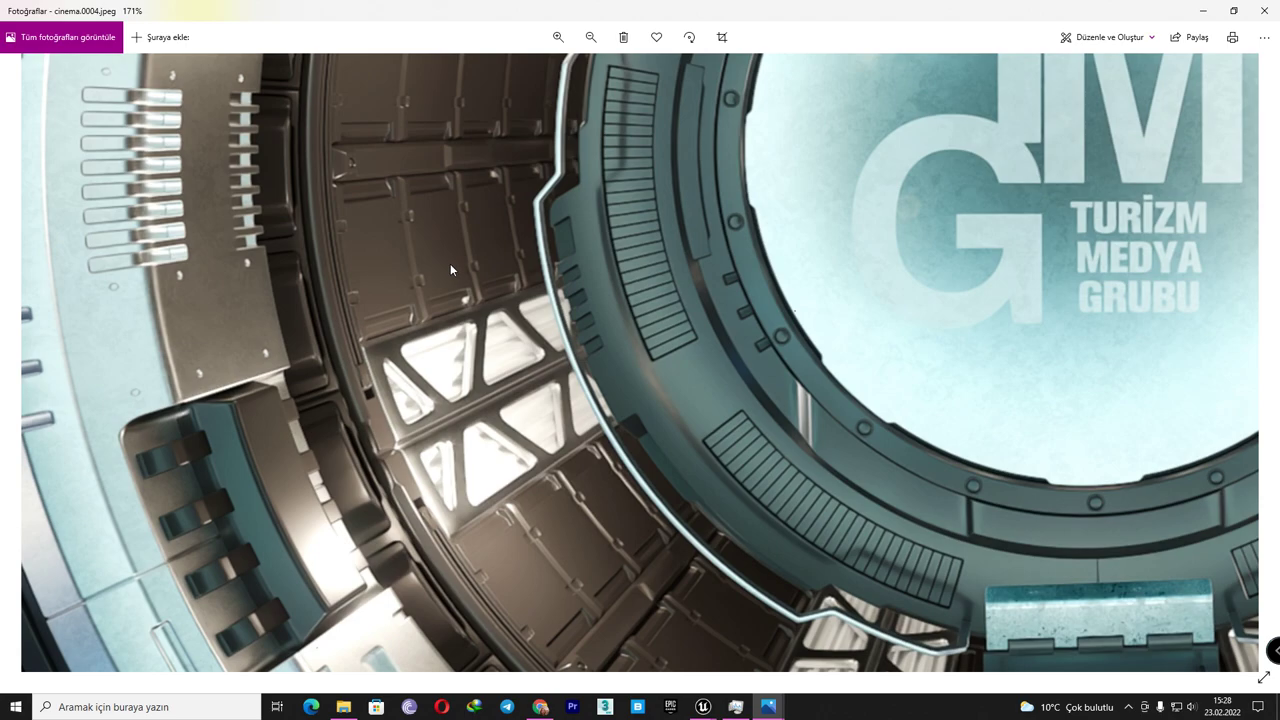
scroll(540, 245, "up", 3)
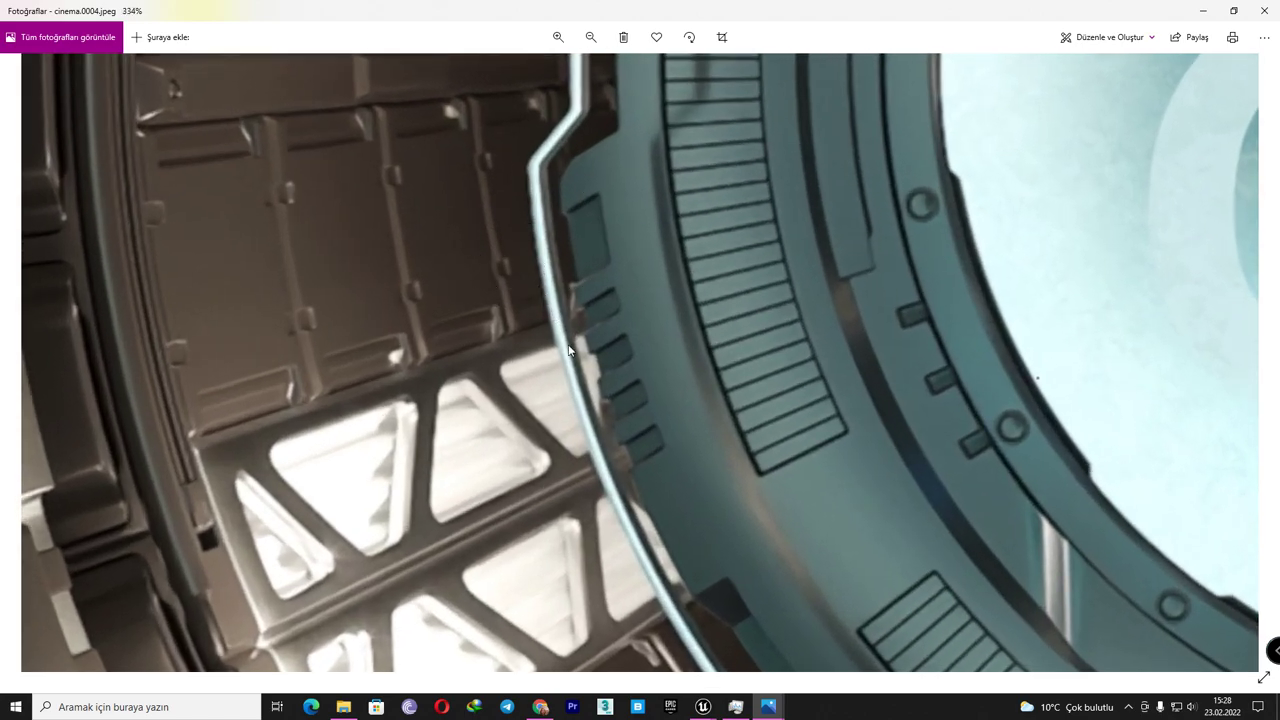
left_click_drag(221, 307, 416, 387)
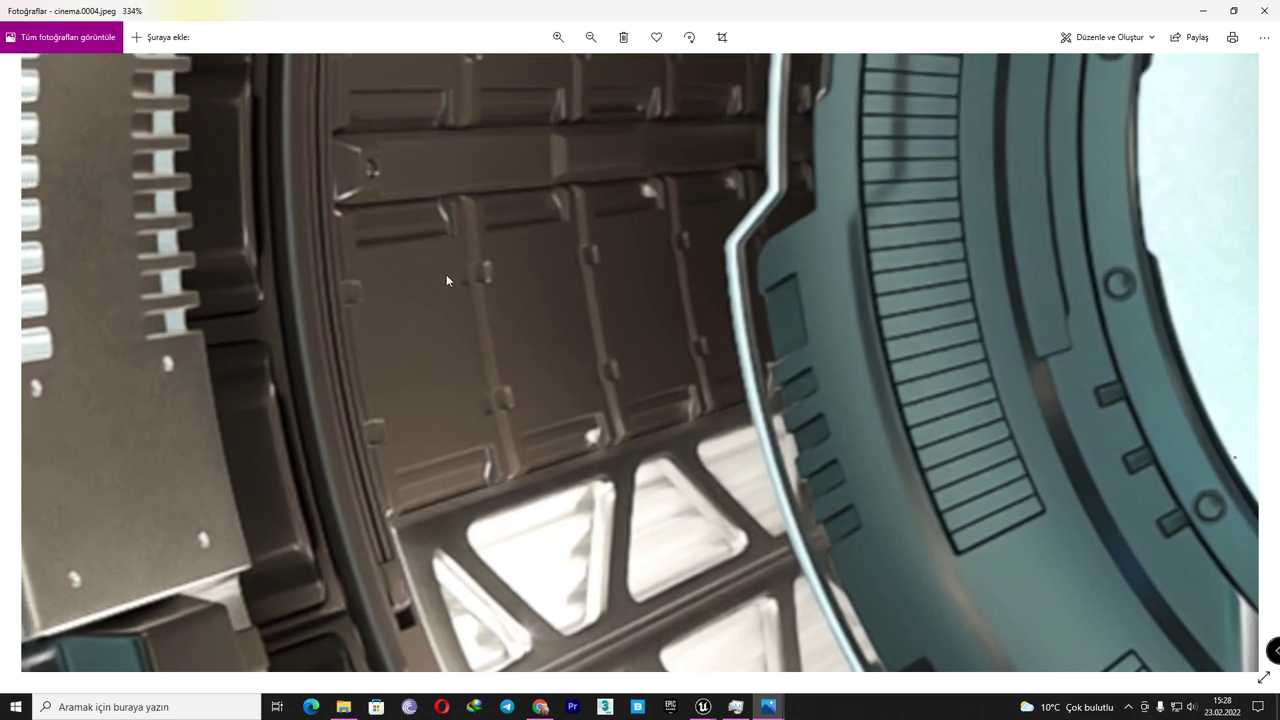
scroll(468, 273, "down", 3)
scroll(468, 273, "down", 2)
- Snap cinema.0004 right beside 64TempSupcinema.0004 and match both on the same grille close-up
double_click(891, 17)
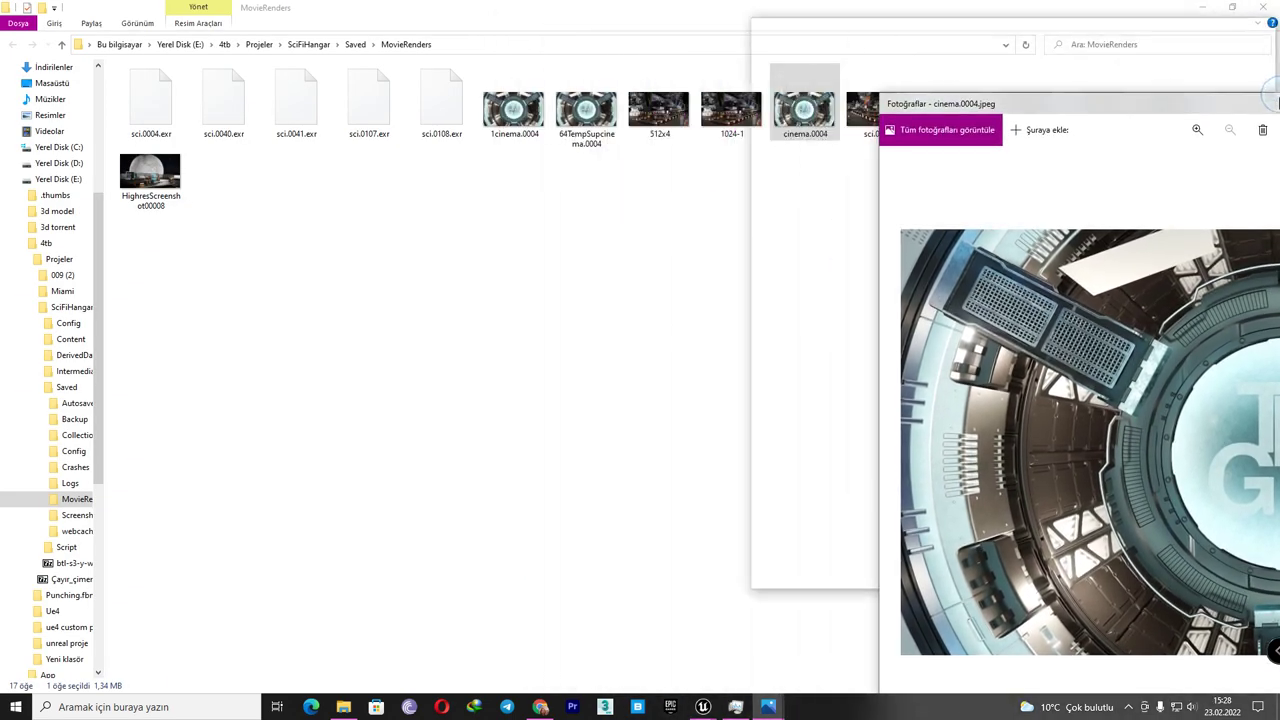
left_click_drag(1277, 100, 1279, 100)
left_click(492, 220)
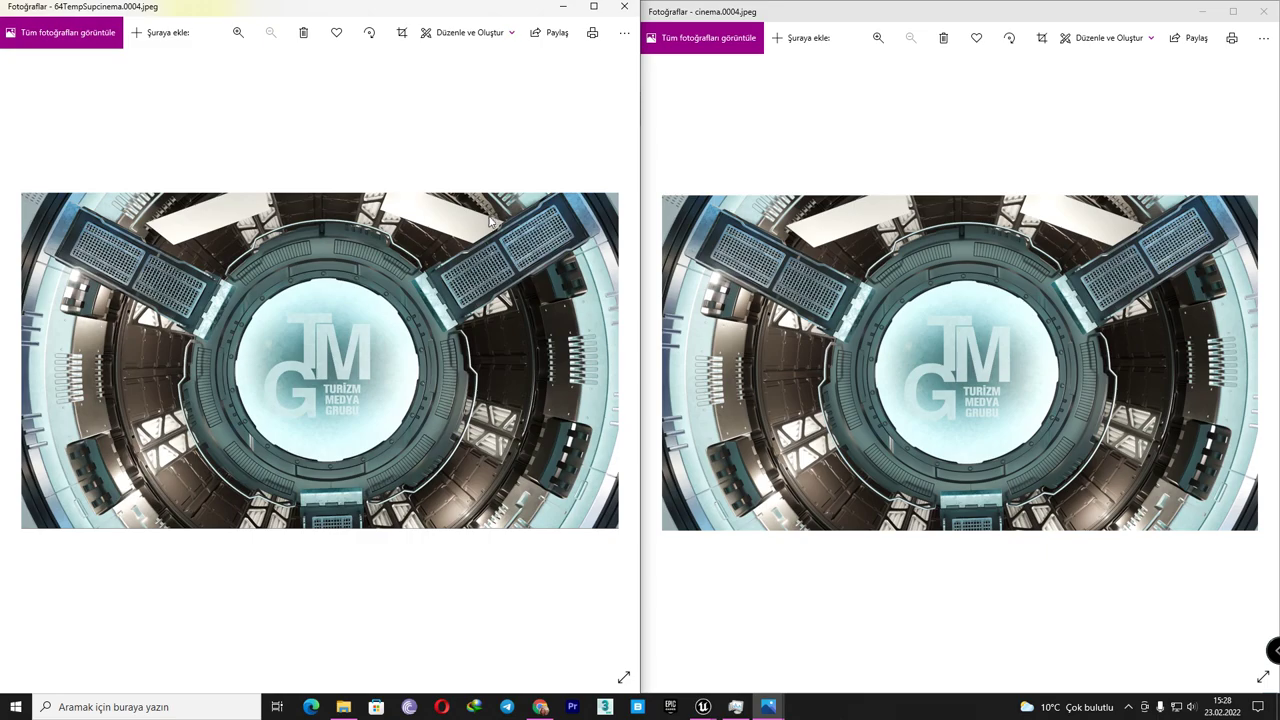
scroll(283, 339, "up", 3)
left_click_drag(246, 338, 416, 349)
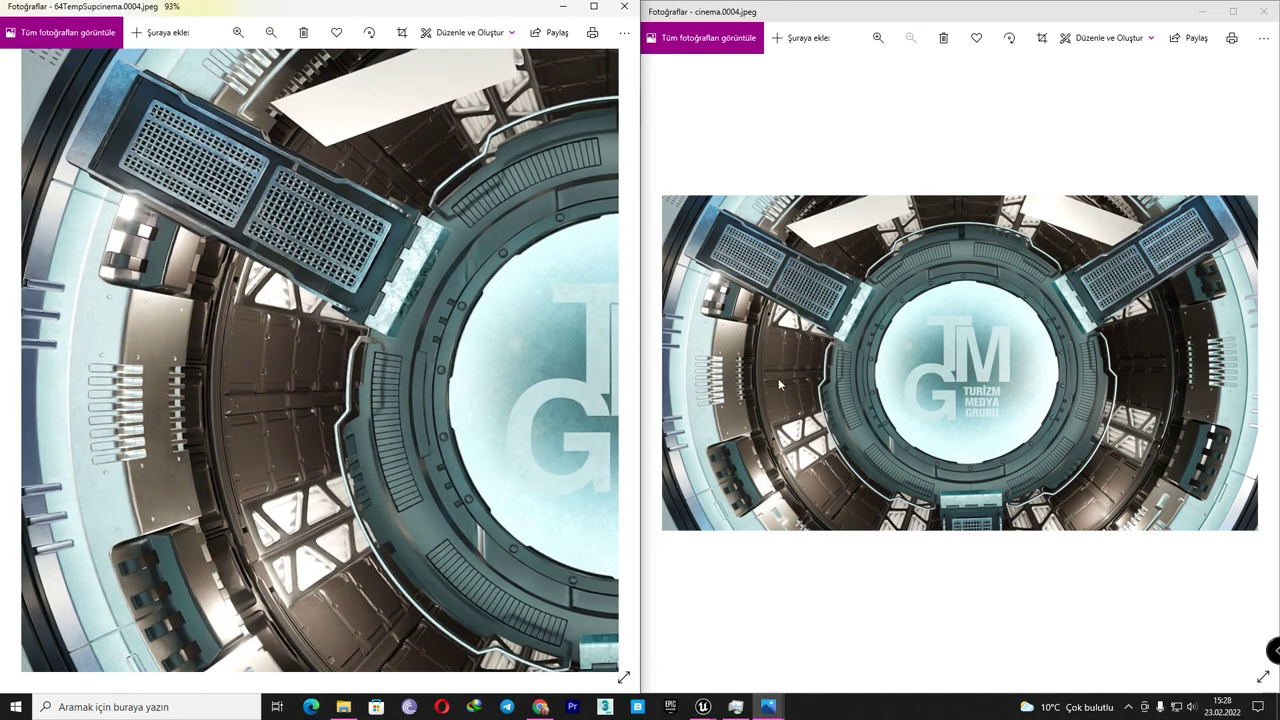
scroll(780, 378, "up", 3)
mouse_move(780, 378)
left_mouse_down()
mouse_move(858, 345)
mouse_move(884, 373)
left_mouse_up()
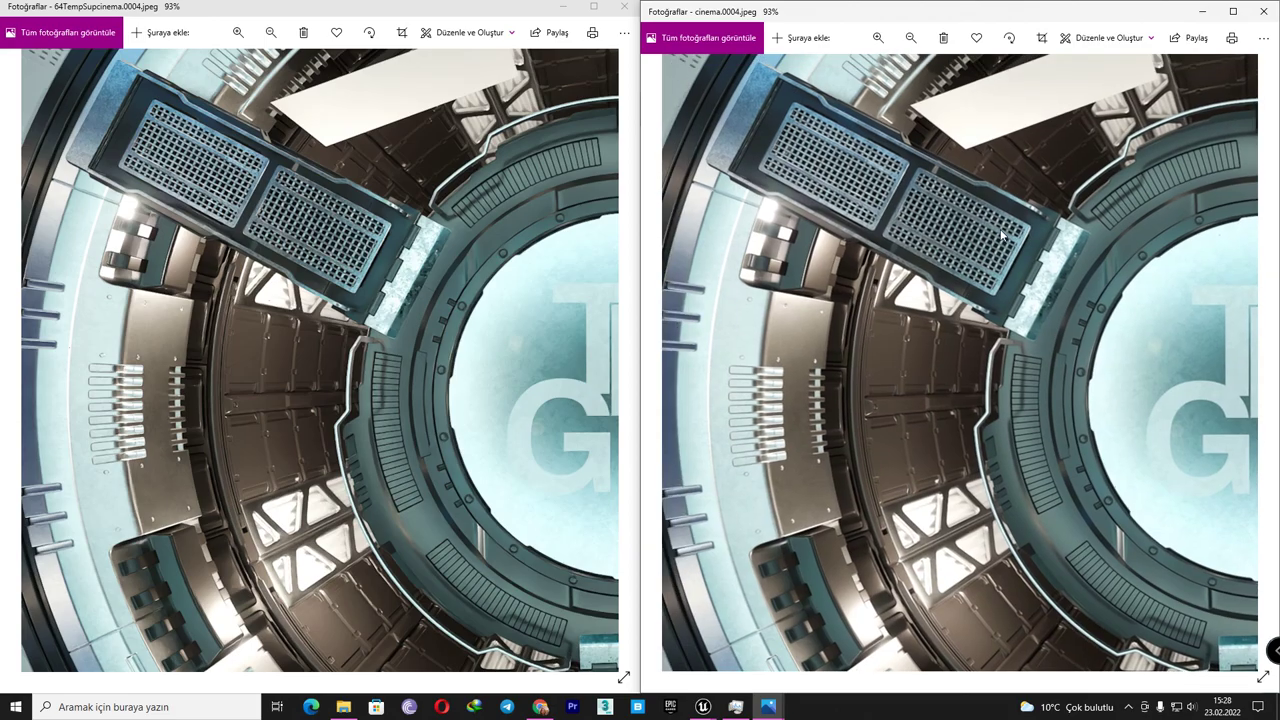
scroll(1000, 232, "up", 3)
scroll(214, 222, "up", 3)
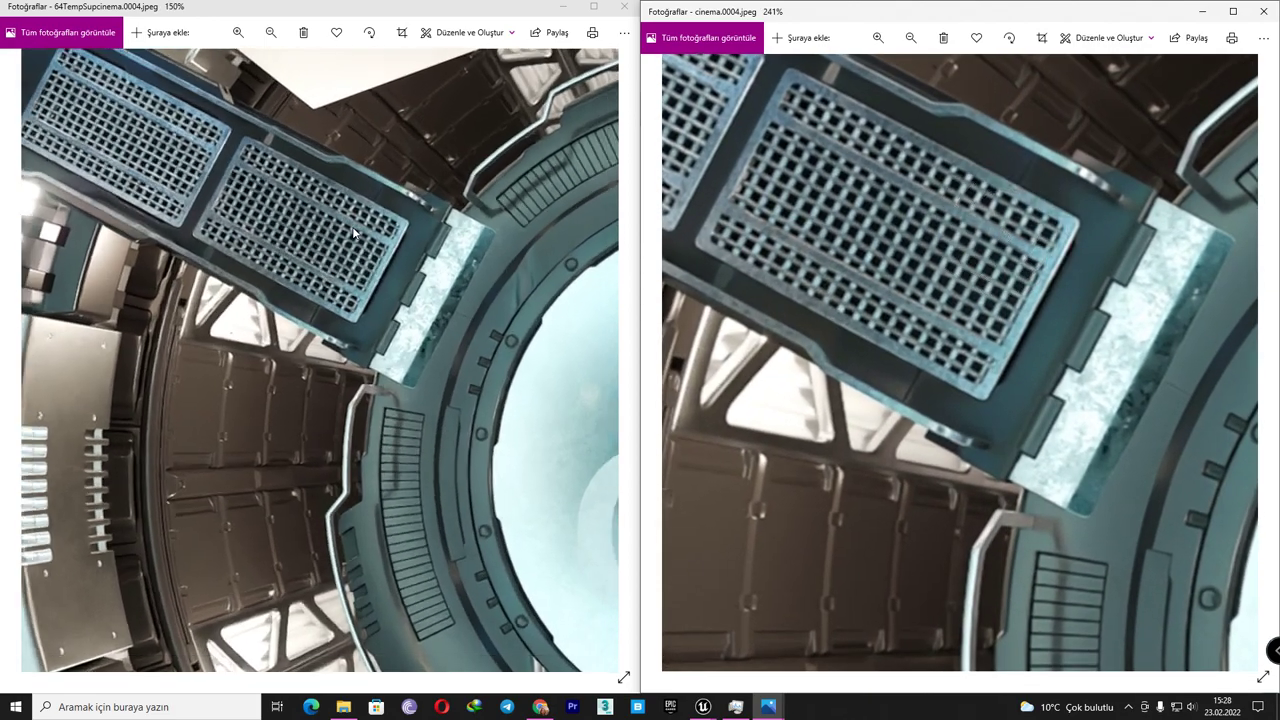
left_click_drag(214, 222, 367, 377)
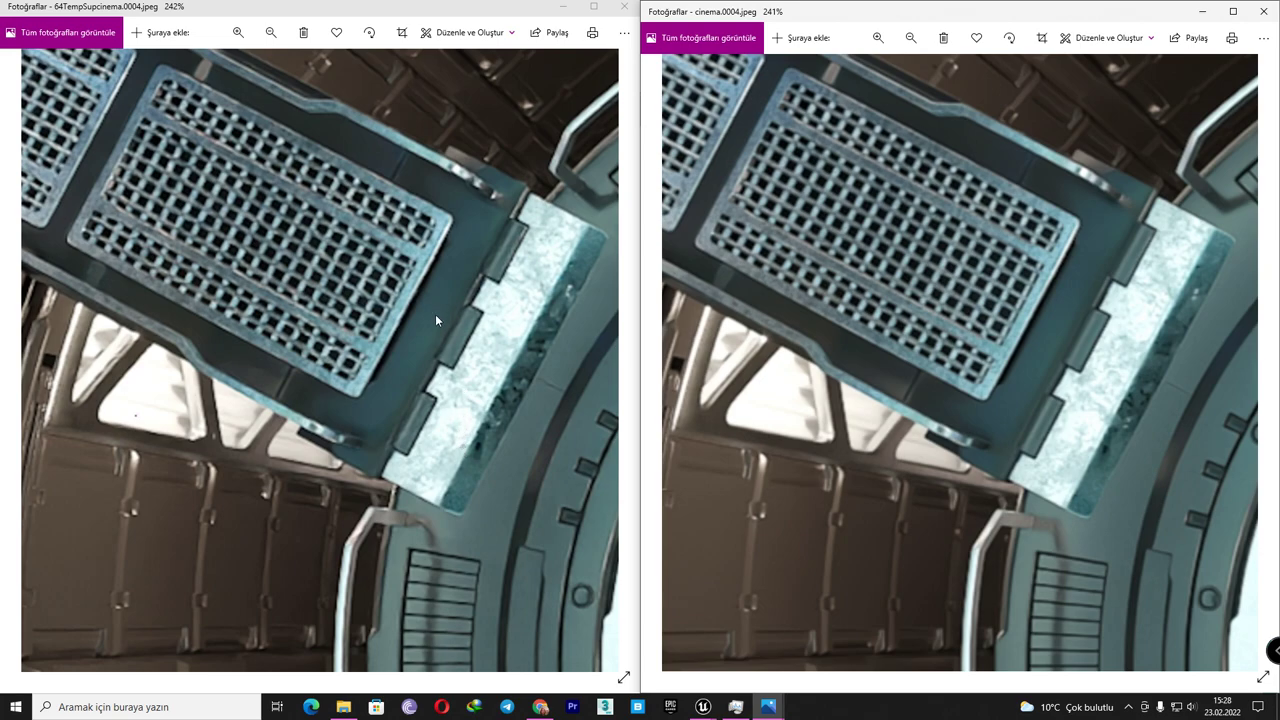
- Pan both photos in step to compare the slats along the ring
left_click_drag(443, 523, 459, 307)
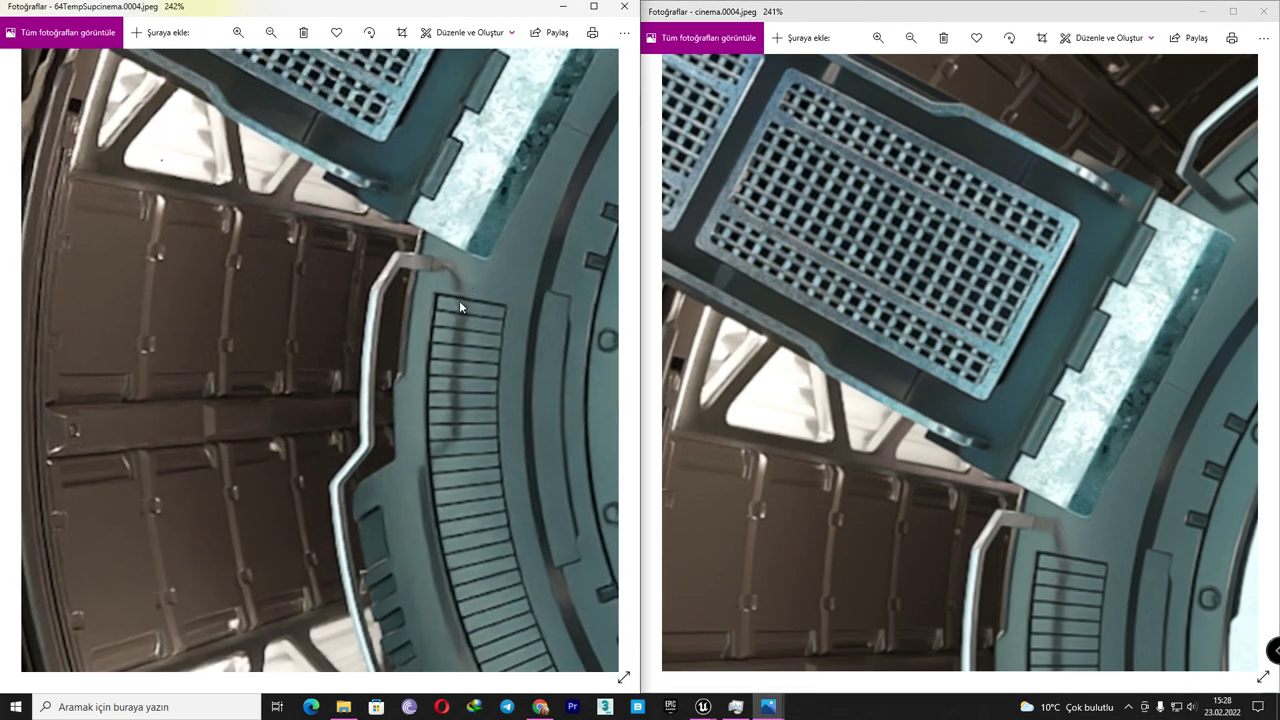
scroll(460, 315, "up", 2)
left_click_drag(975, 555, 940, 258)
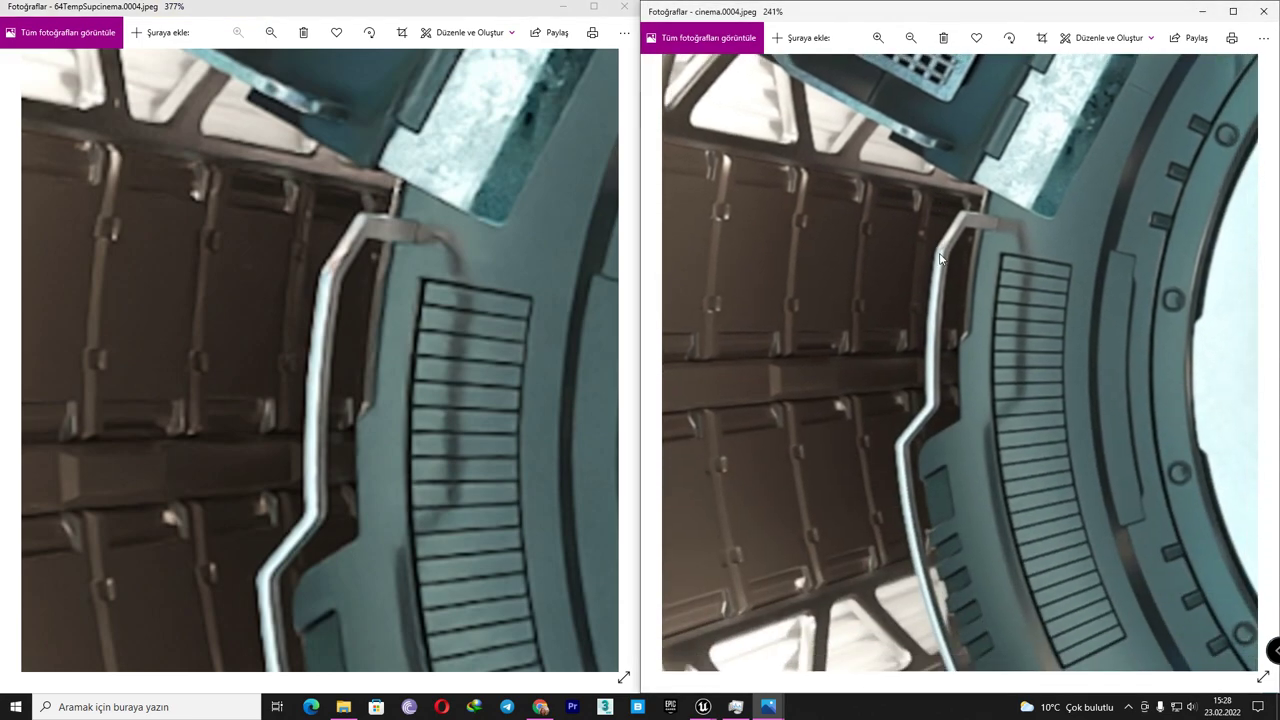
scroll(940, 258, "up", 2)
left_click_drag(963, 484, 939, 288)
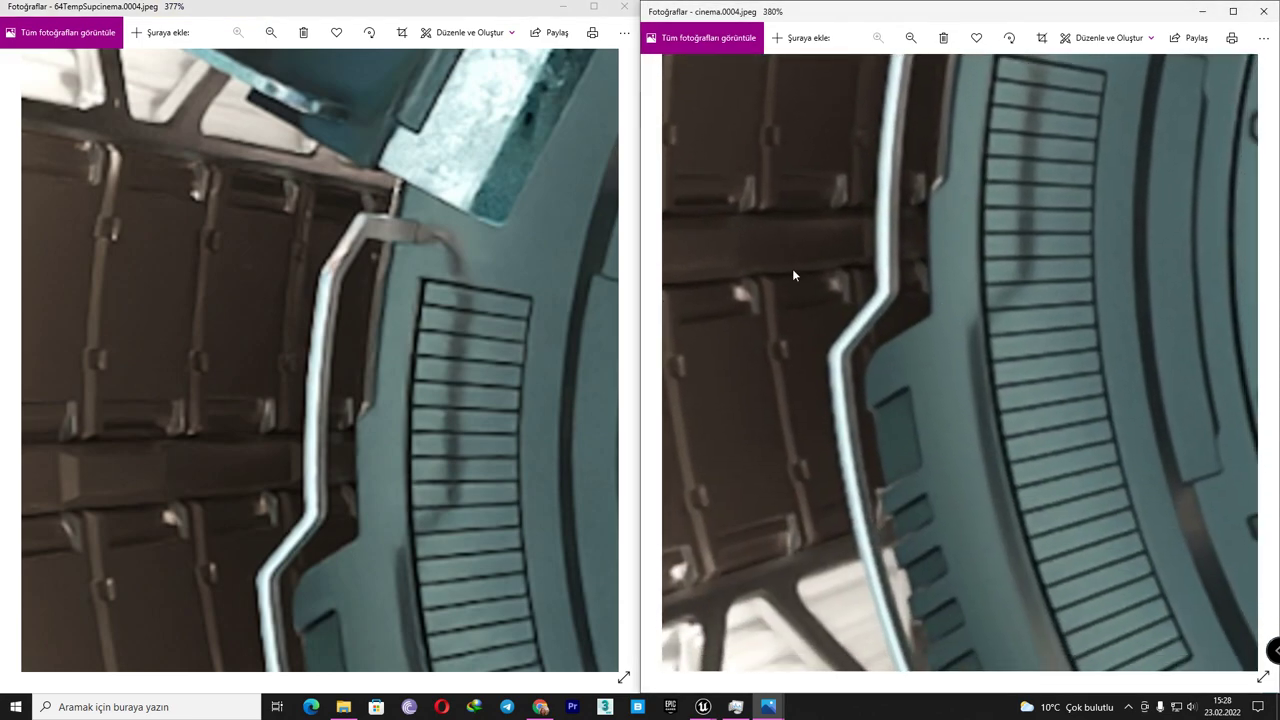
left_click_drag(432, 455, 384, 264)
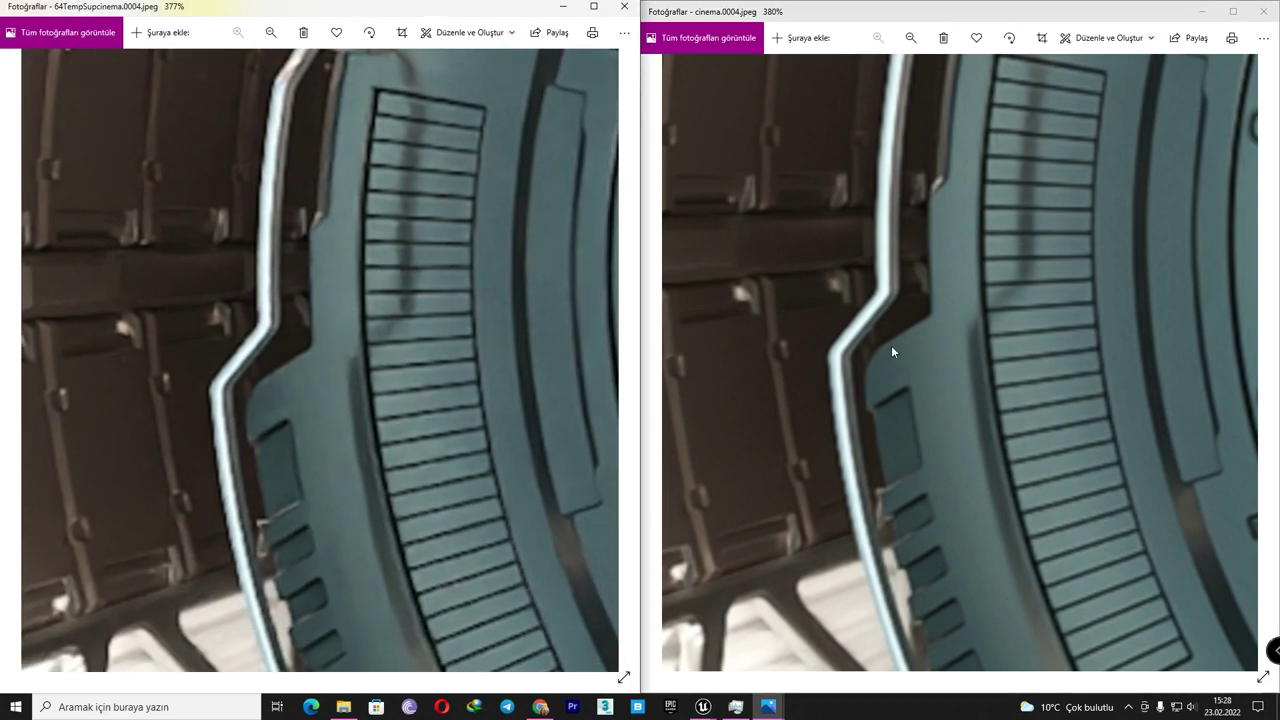
left_click_drag(421, 428, 432, 227)
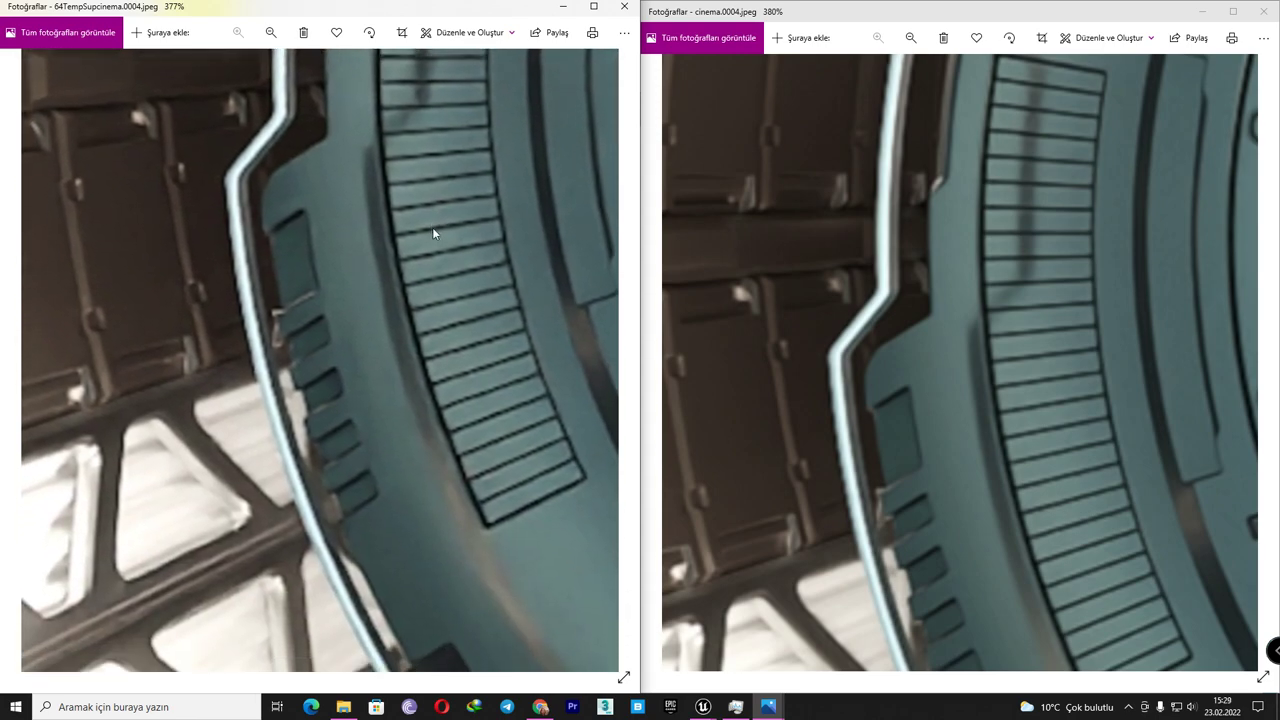
mouse_move(869, 434)
left_mouse_down()
mouse_move(913, 236)
mouse_move(851, 209)
left_mouse_up()
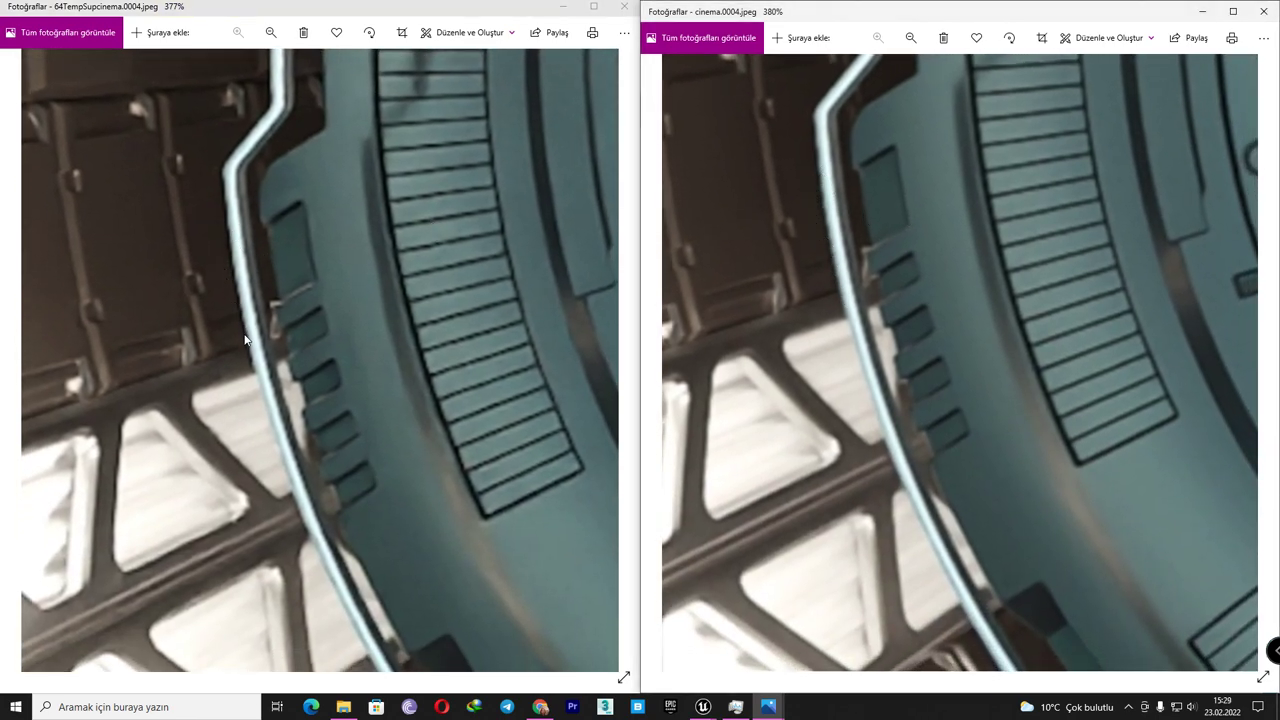
mouse_move(929, 476)
left_mouse_down()
mouse_move(939, 339)
mouse_move(868, 265)
left_mouse_up()
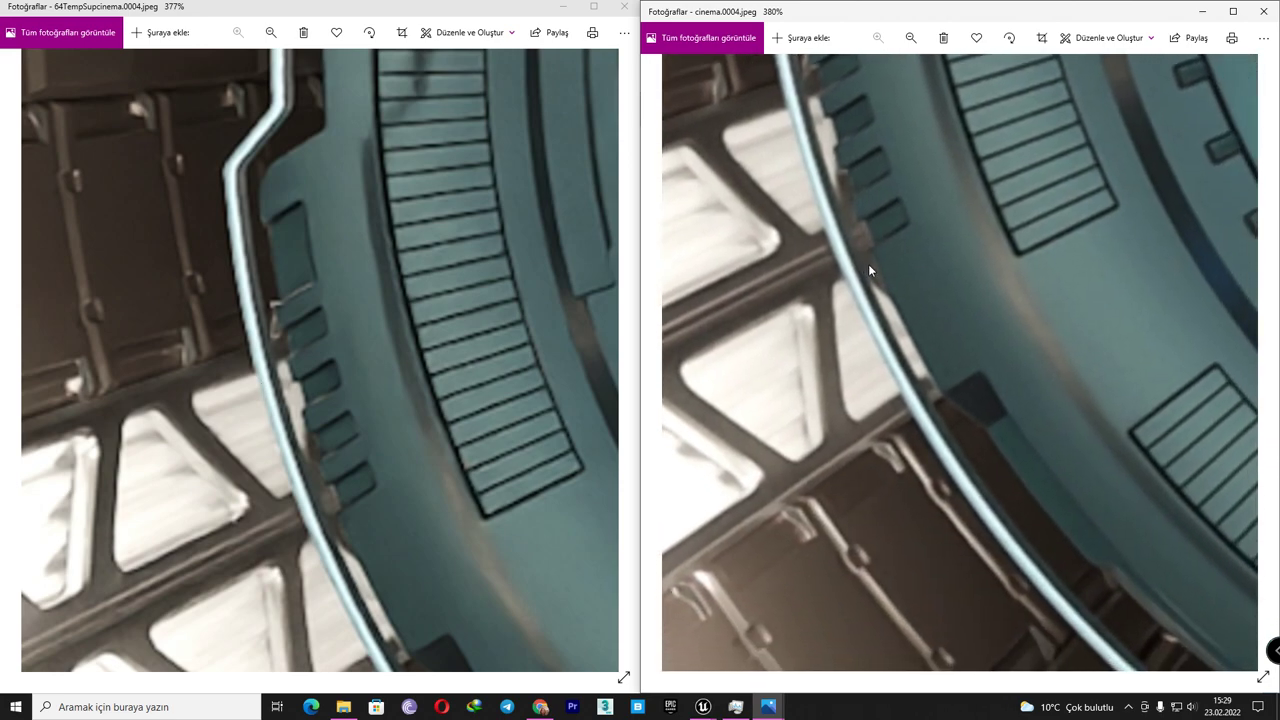
- Pan both photos across the lower wall panels for comparison
left_click_drag(495, 448, 367, 195)
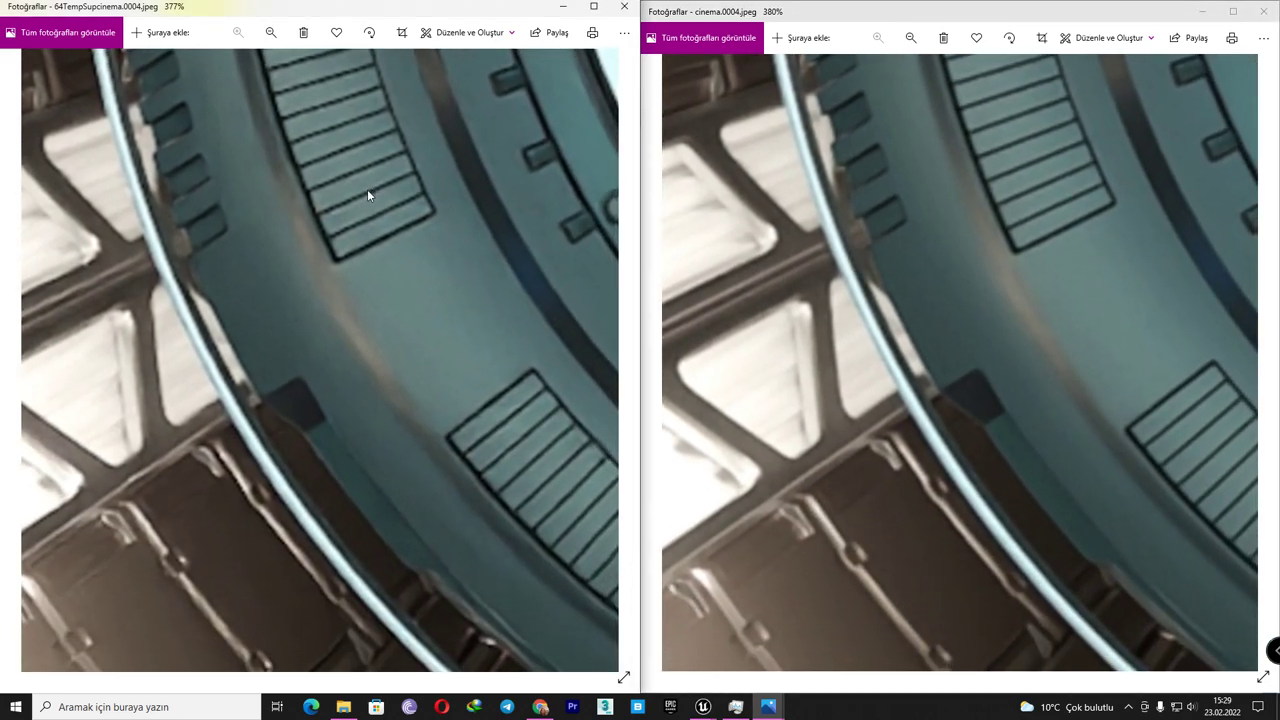
left_click_drag(942, 462, 972, 248)
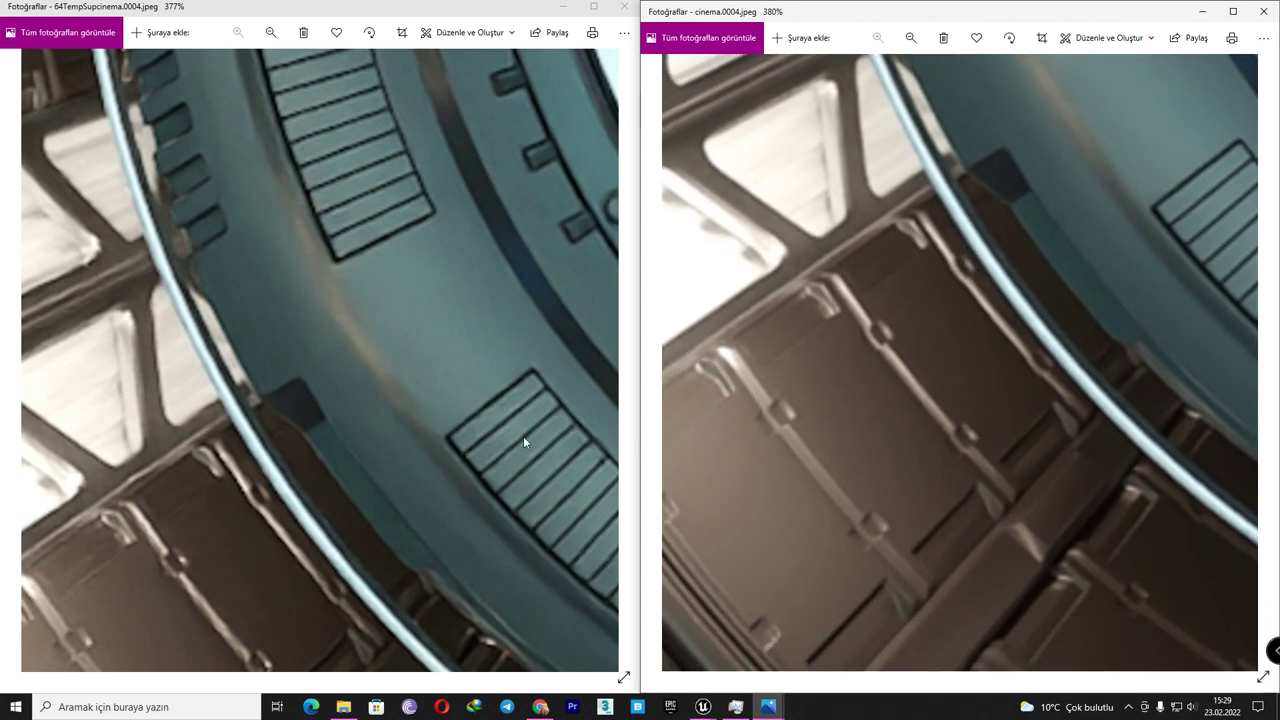
left_click_drag(523, 440, 401, 233)
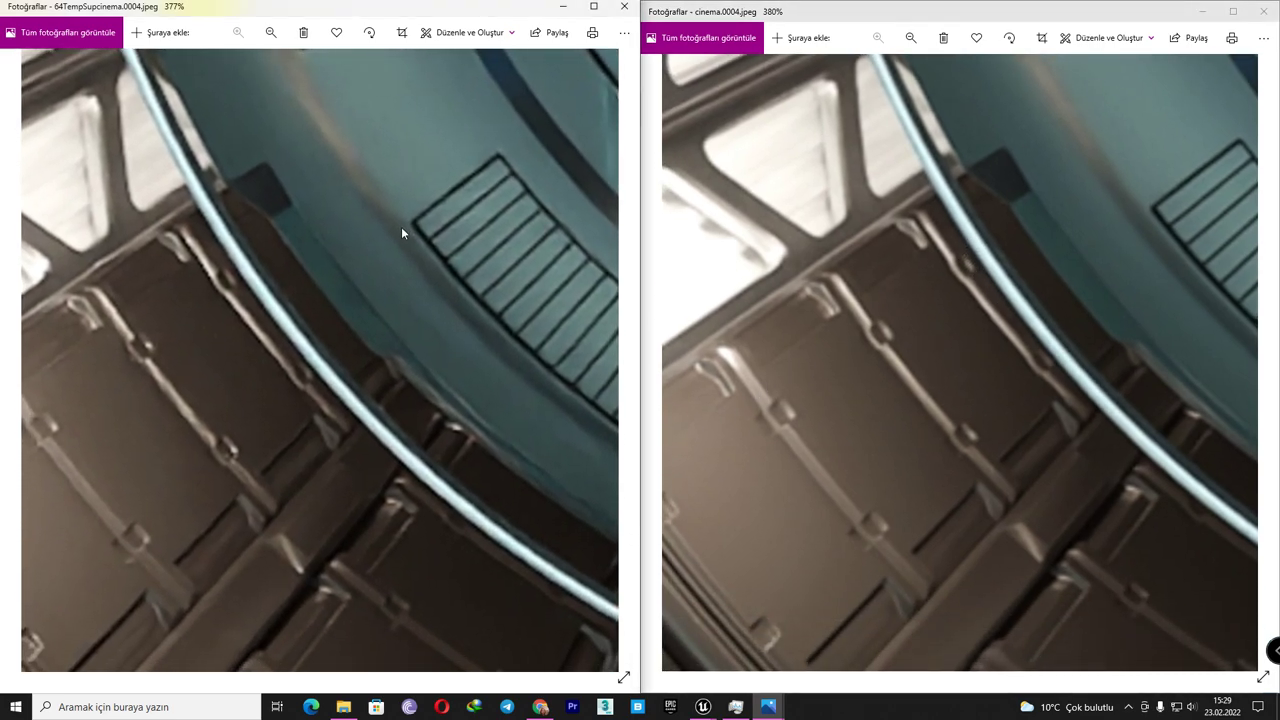
left_click_drag(953, 488, 1021, 316)
mouse_move(343, 414)
left_mouse_down()
mouse_move(283, 284)
mouse_move(226, 236)
left_mouse_up()
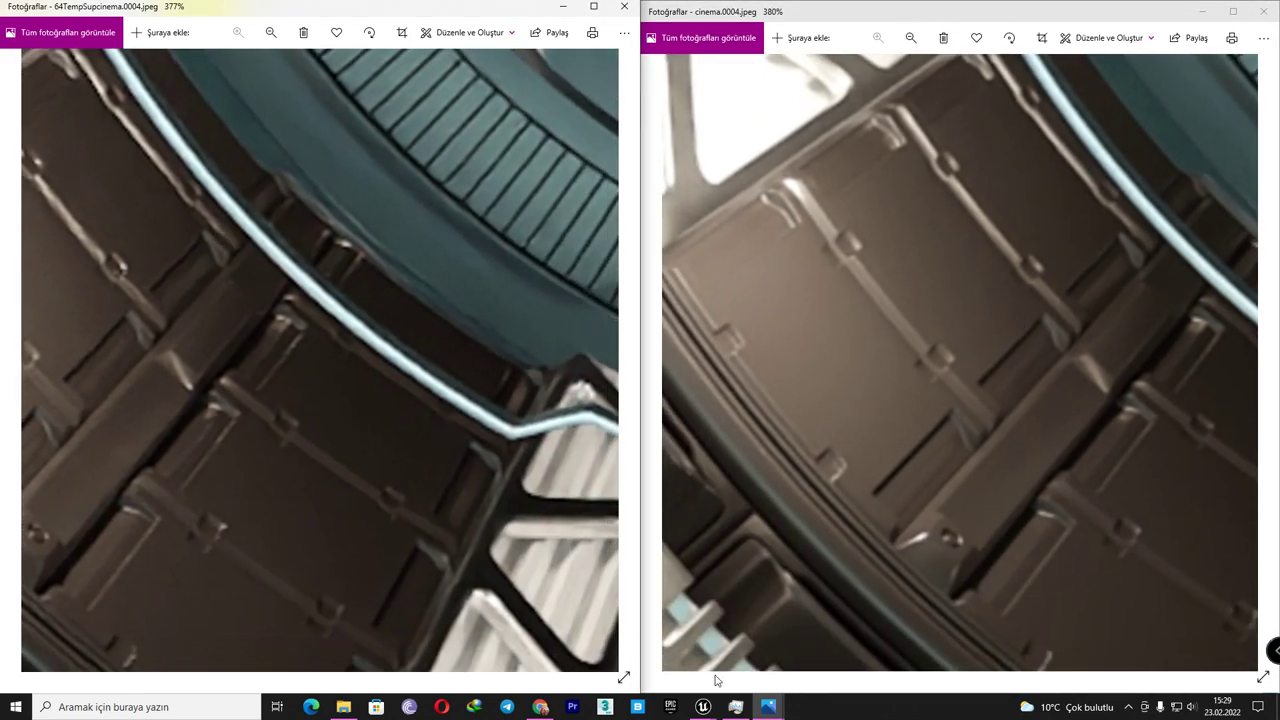
- Reset Temporal Sample Count to 1, set Spatial Sample Count to 512, accept, and show MovieRenders
mouse_move(703, 706)
left_click(763, 628)
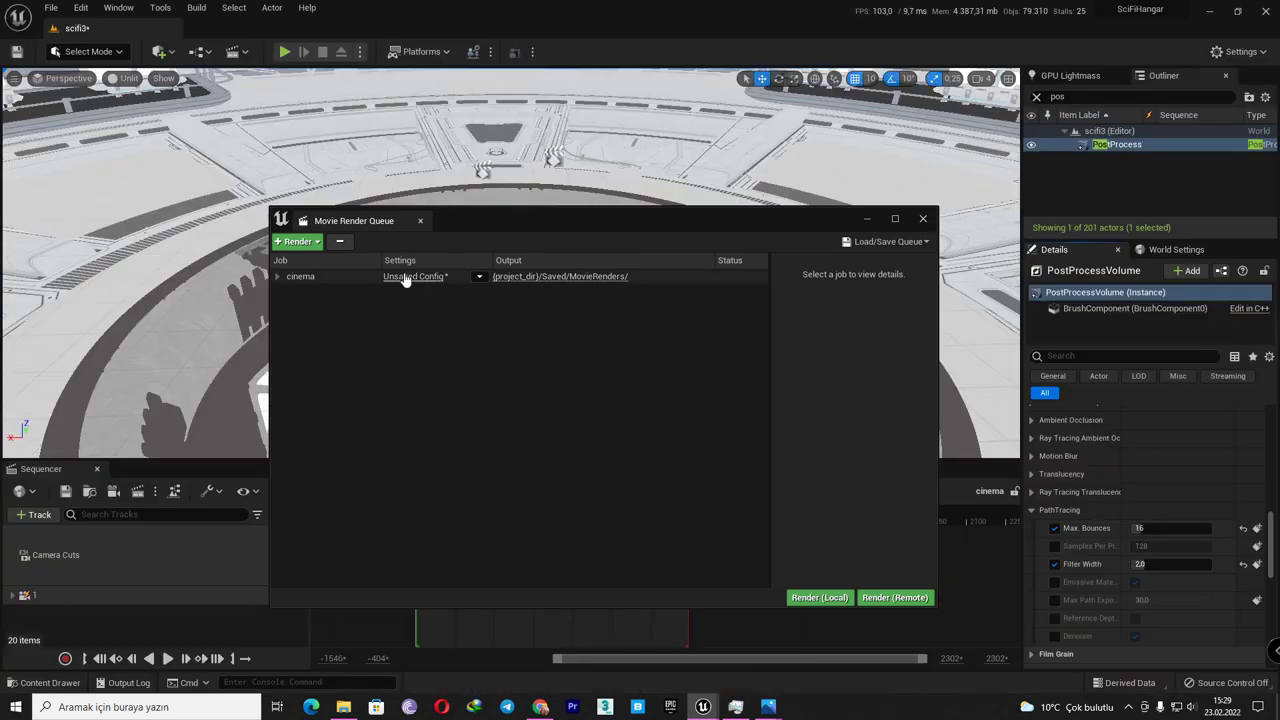
left_click(405, 277)
left_click(470, 290)
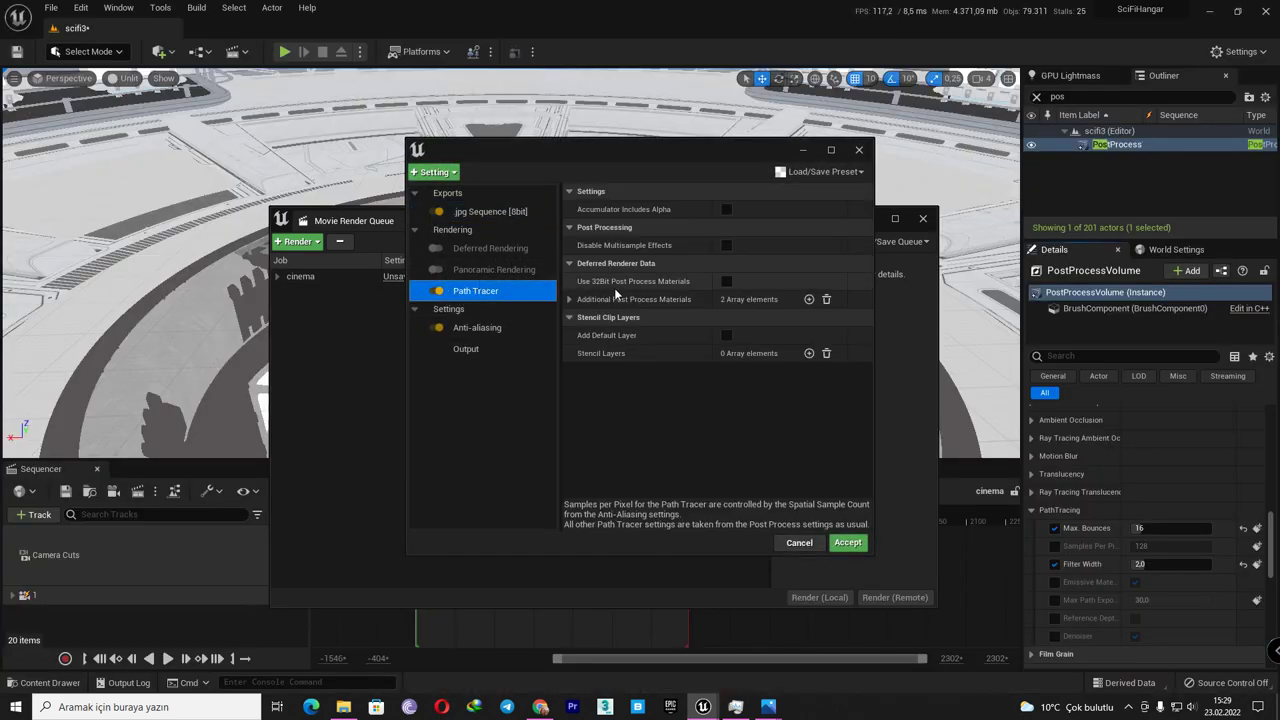
left_click(477, 327)
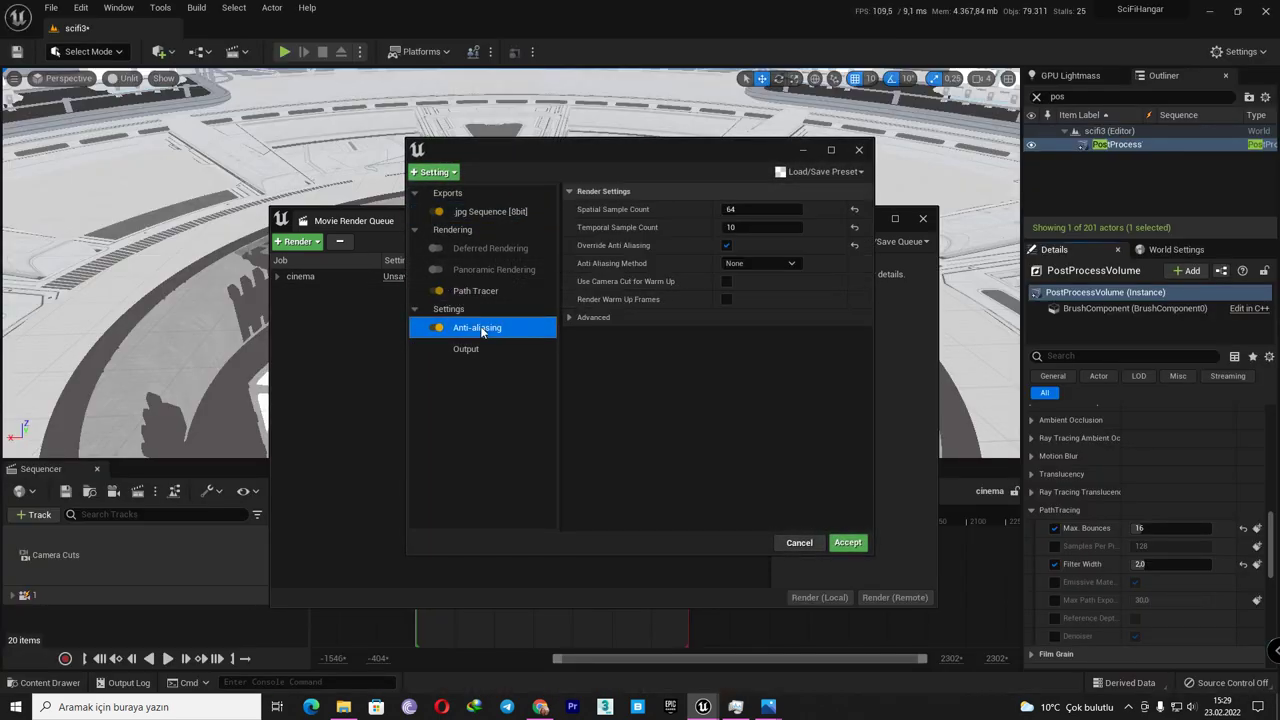
left_click(853, 229)
left_click(764, 209)
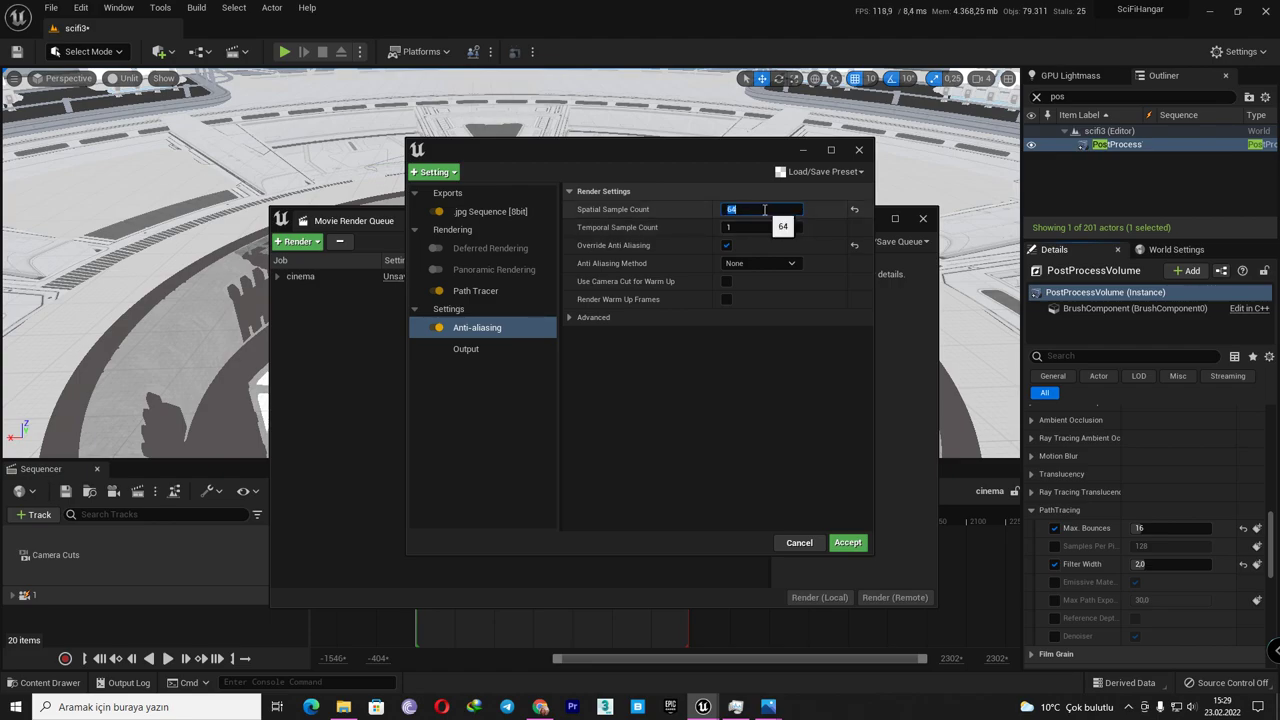
type("512")
key("Return")
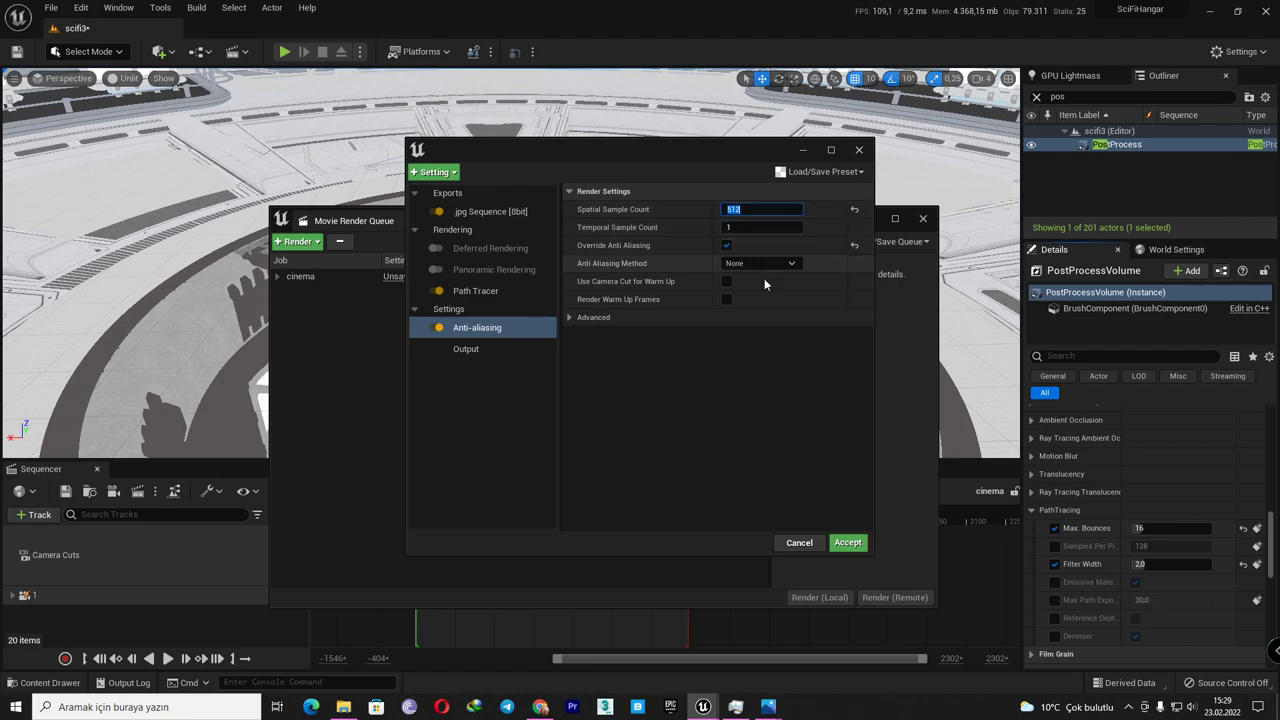
left_click(848, 540)
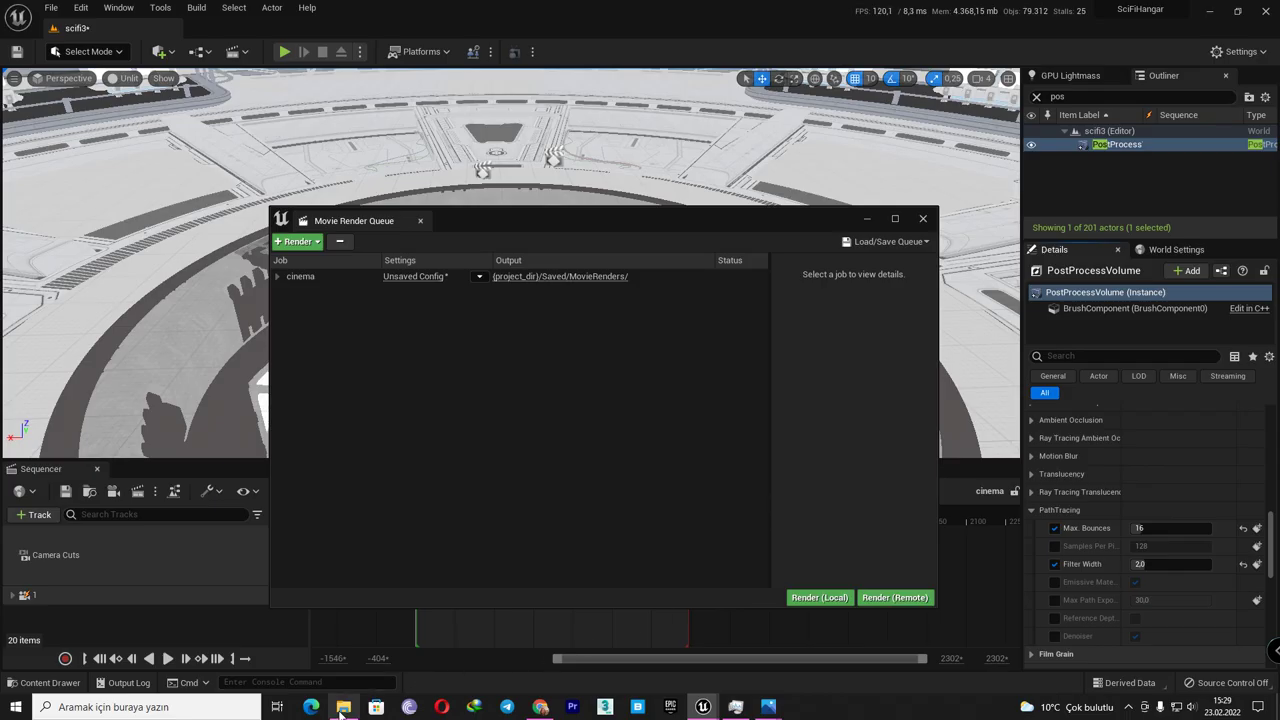
left_click(343, 707)
- Rename cinema.0004 to 64-10, dismissing the GPU crash error along the way
key("F2")
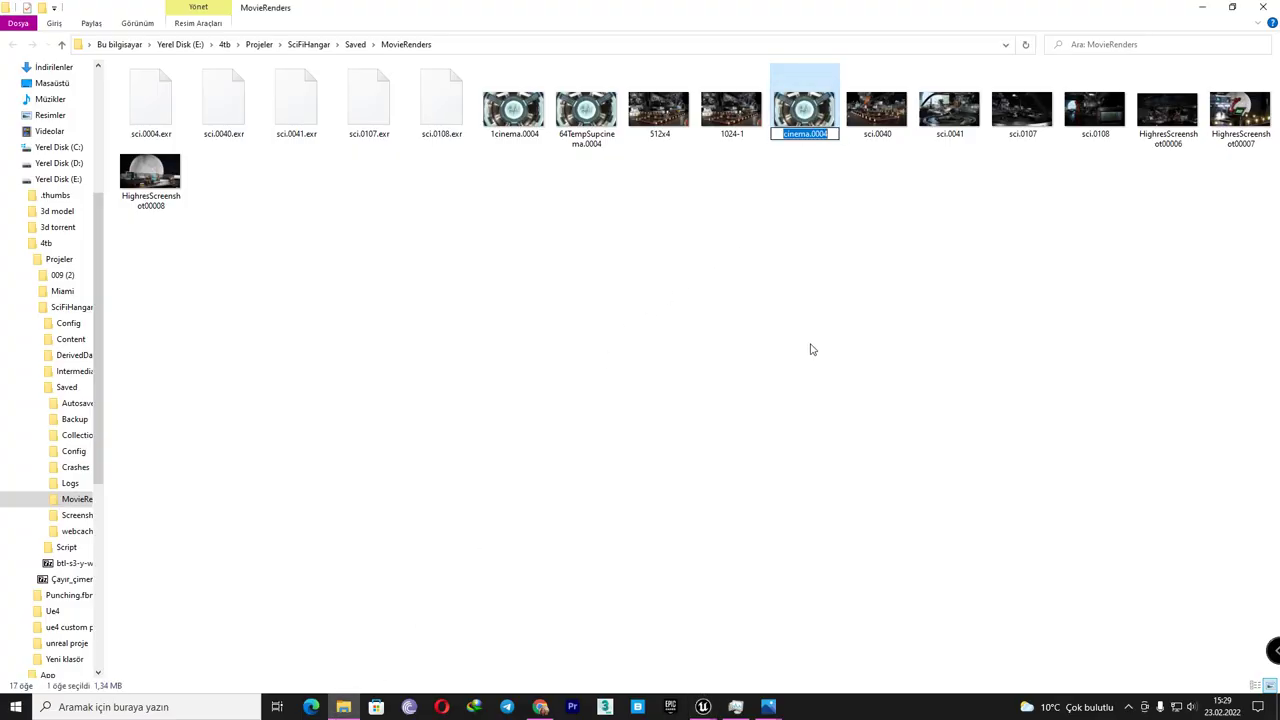
type("64")
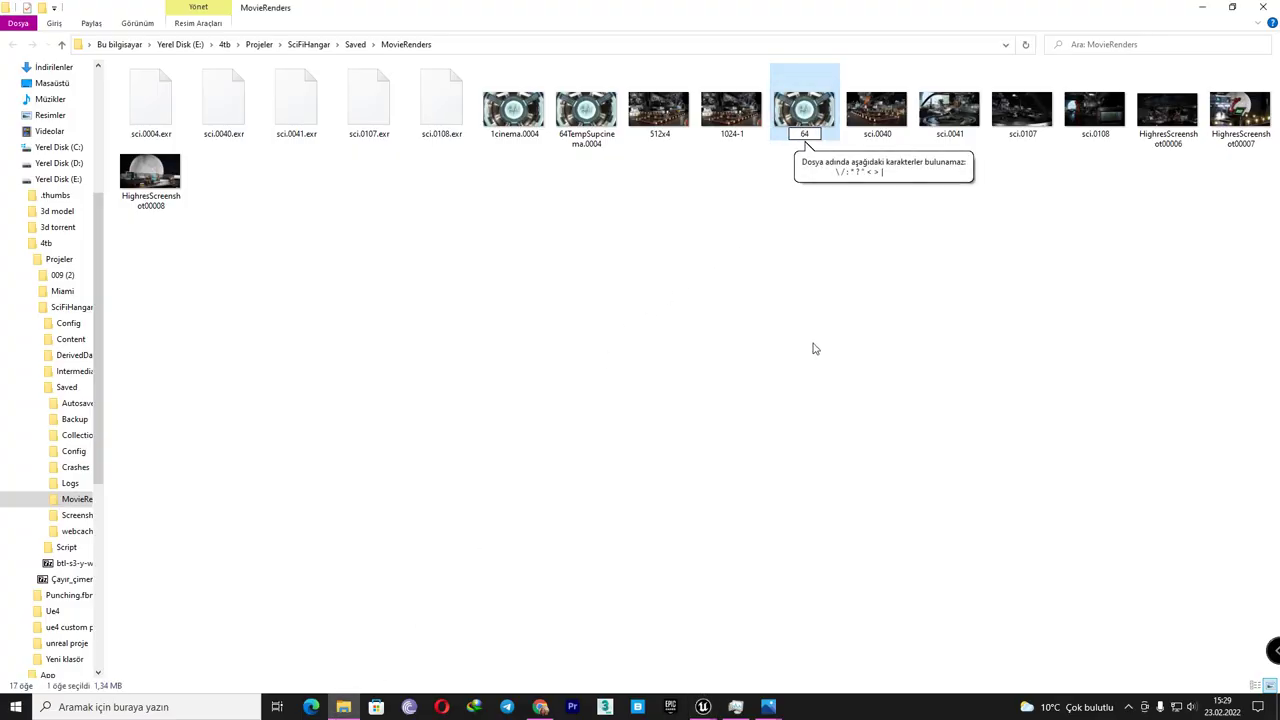
key("Return")
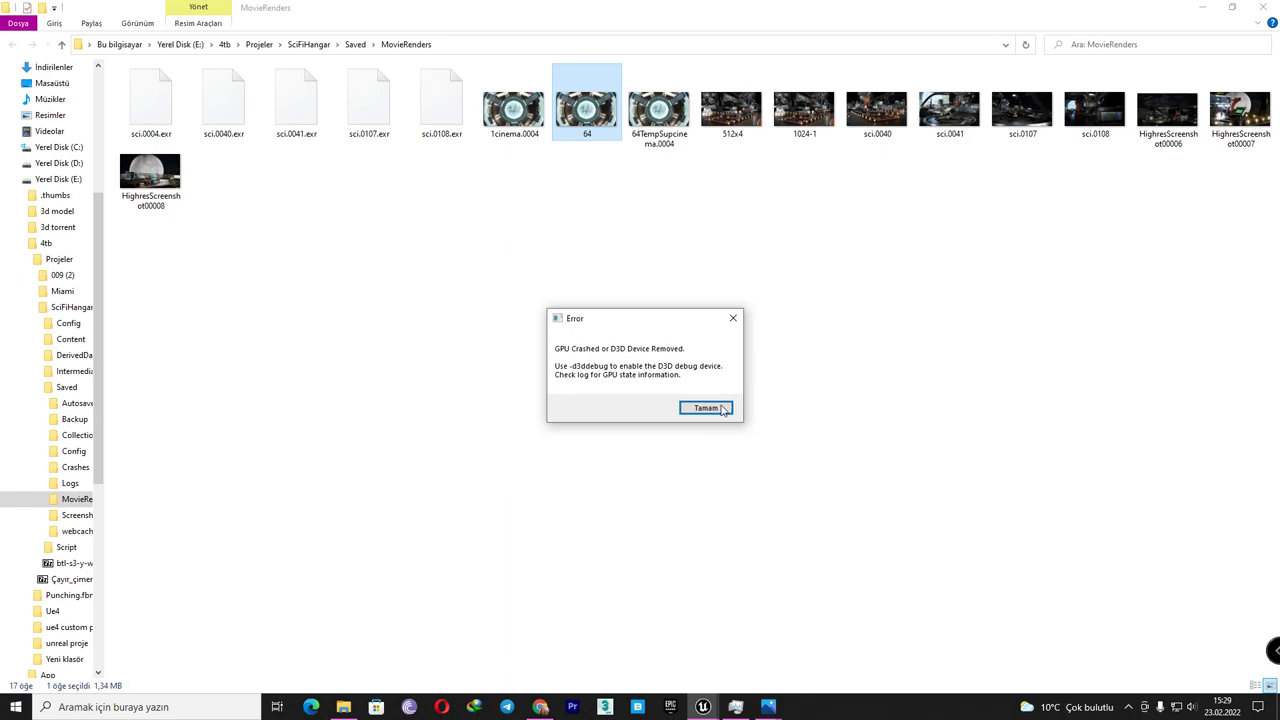
left_click(712, 406)
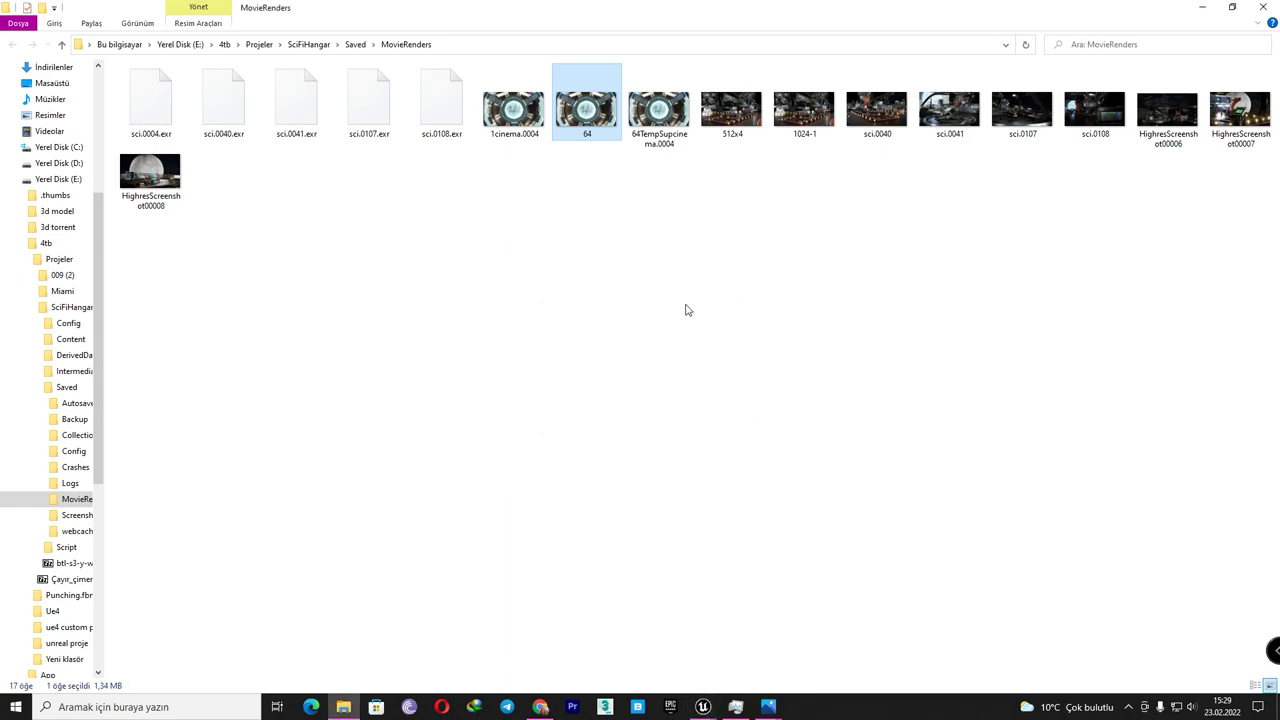
key("F2")
key("End")
type("-4")
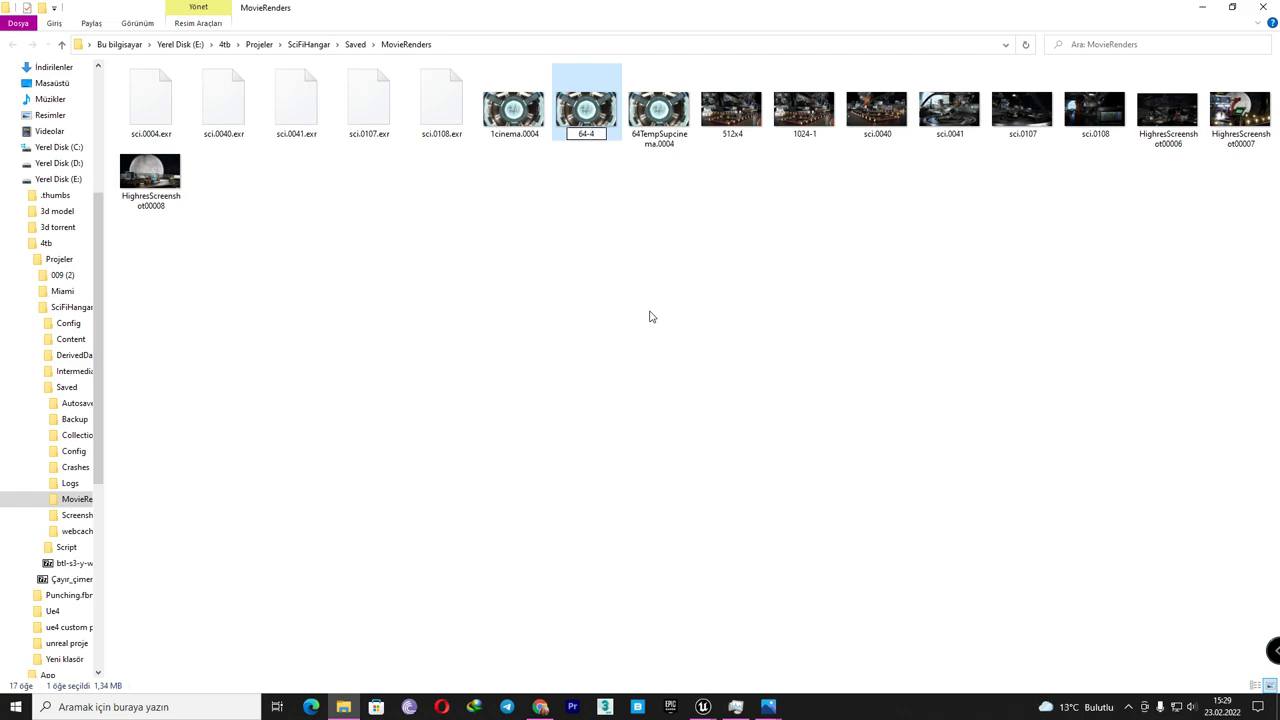
key("BackSpace")
type("10")
key("Return")
- Send the crash report and restart Unreal, then close Task Manager
left_click(703, 707)
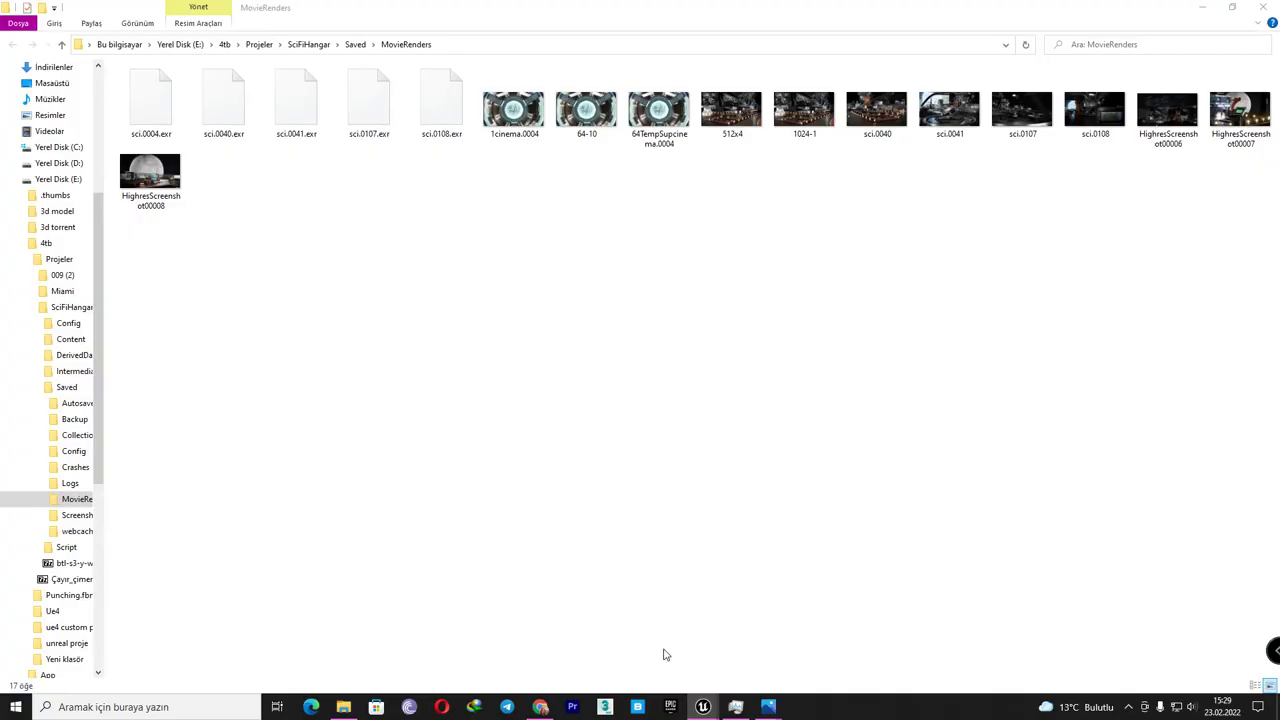
left_click(745, 705)
left_click(52, 570)
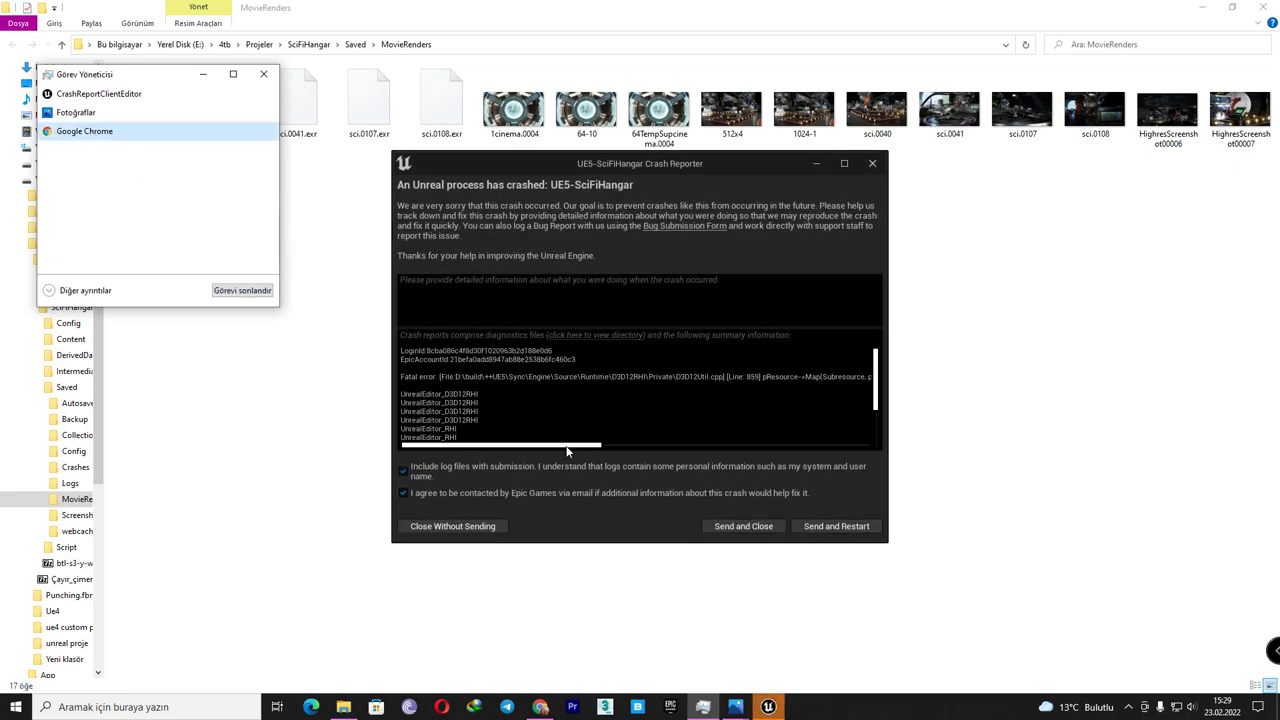
left_click_drag(567, 447, 651, 447)
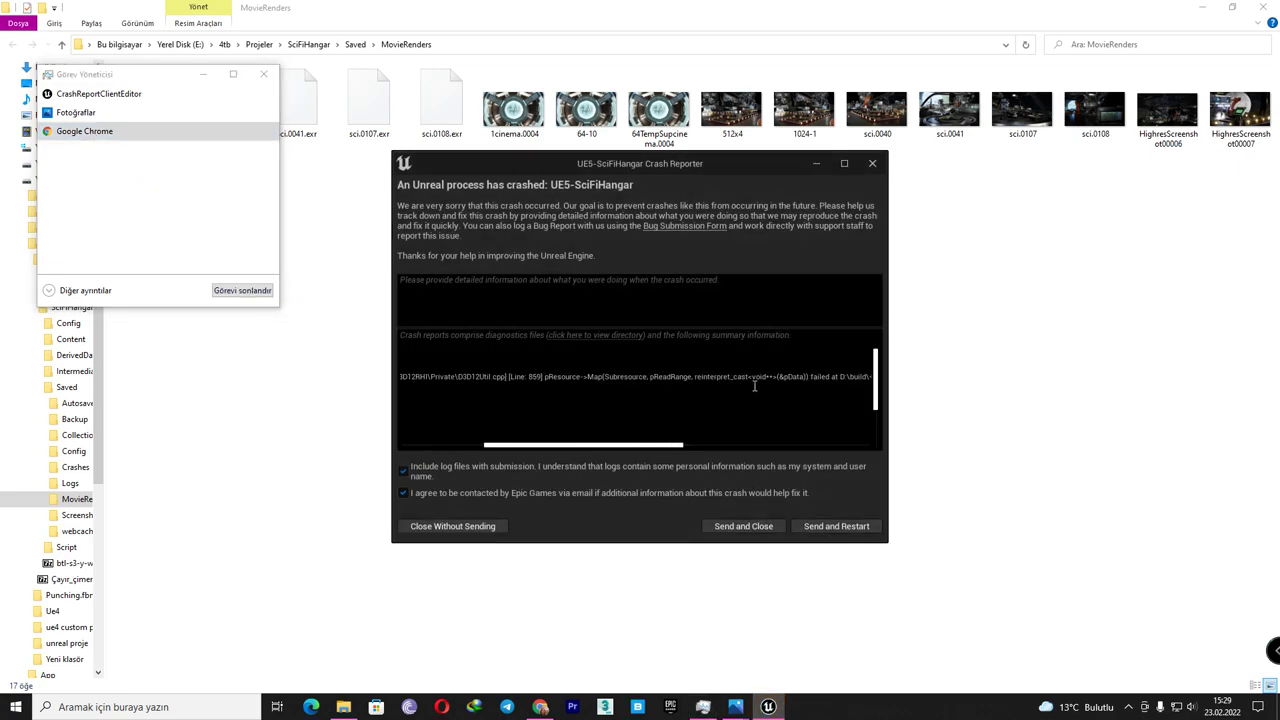
left_click(836, 526)
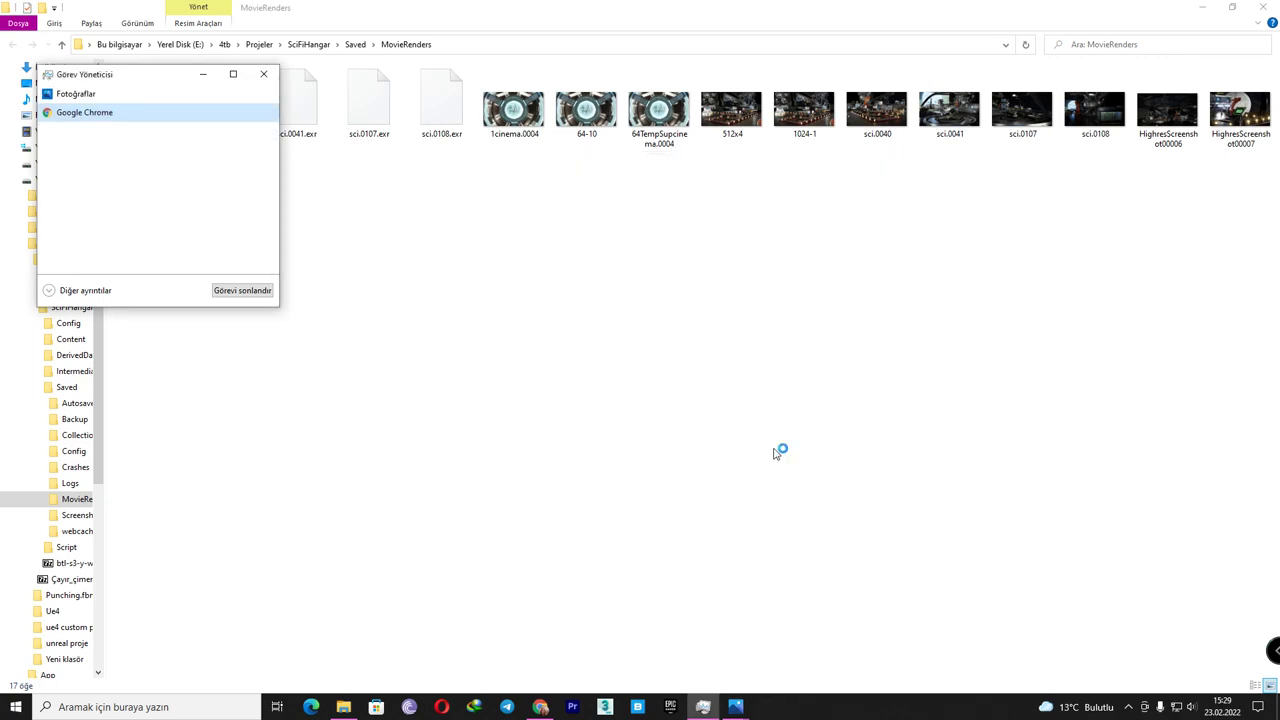
left_click(266, 76)
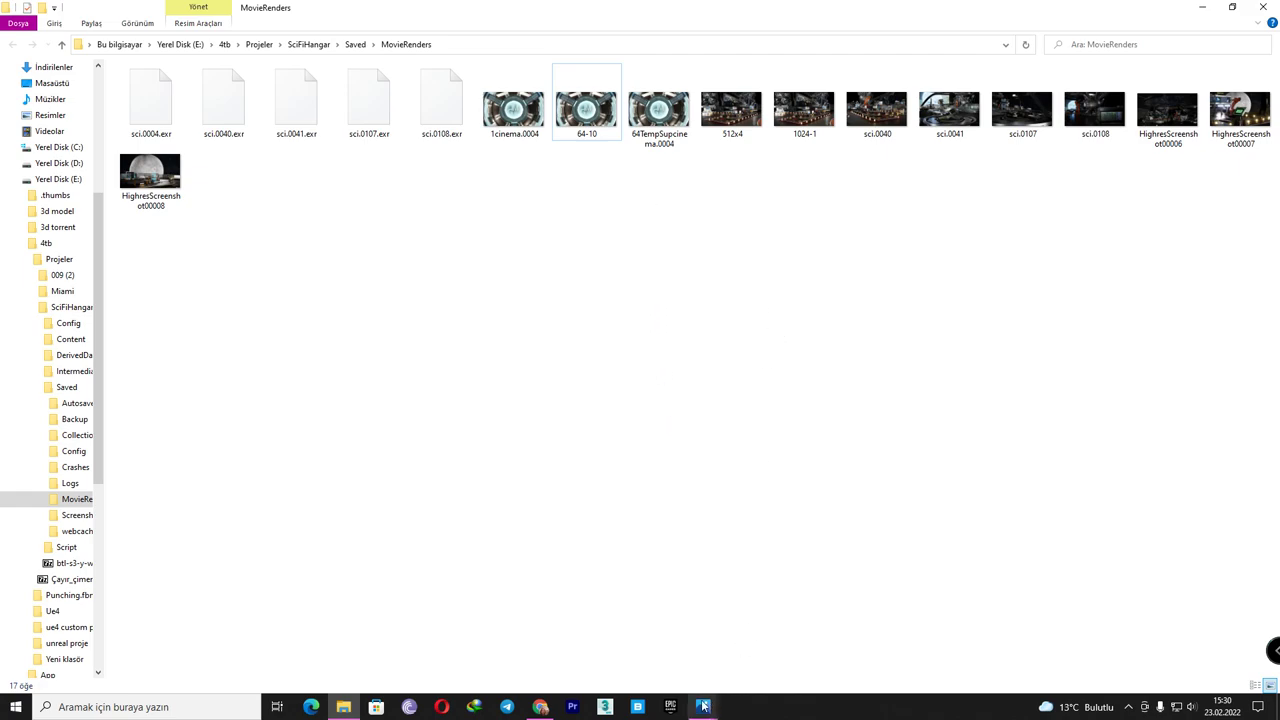
- Close the 1024-1 and 64TempSupcinema Photos windows and refresh the desktop while Unreal reloads
left_click(343, 706)
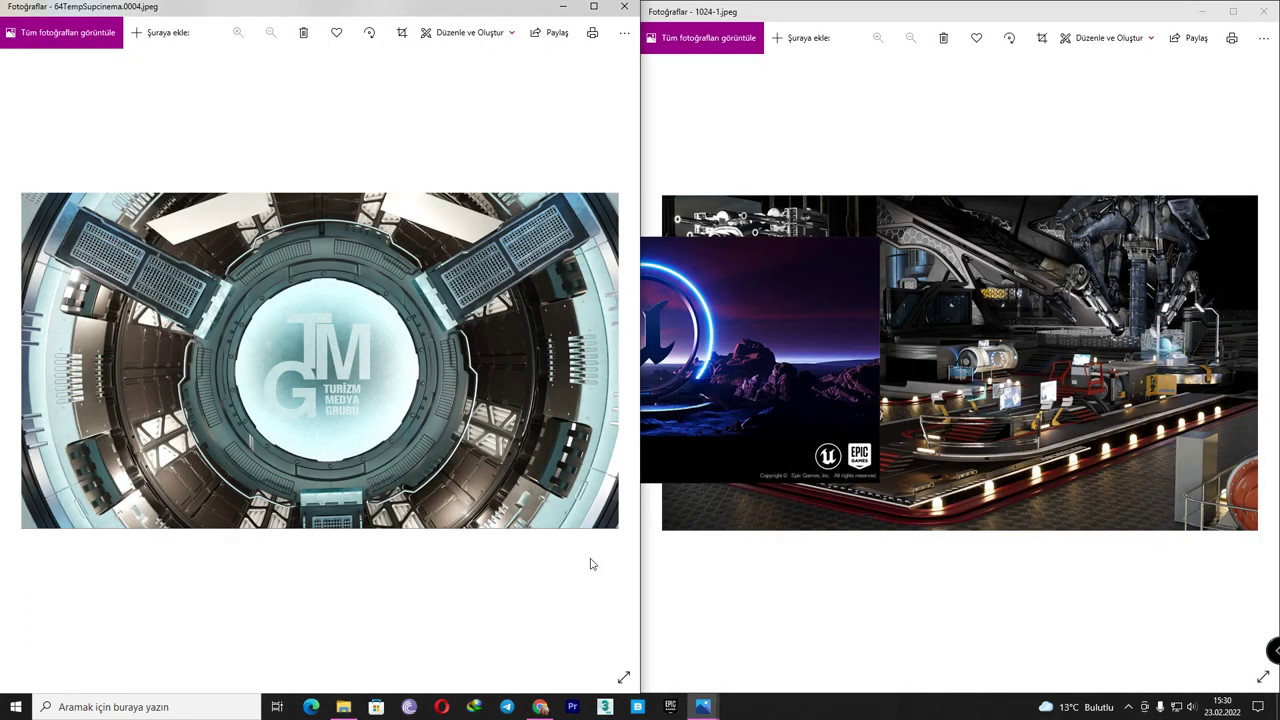
left_click(1264, 11)
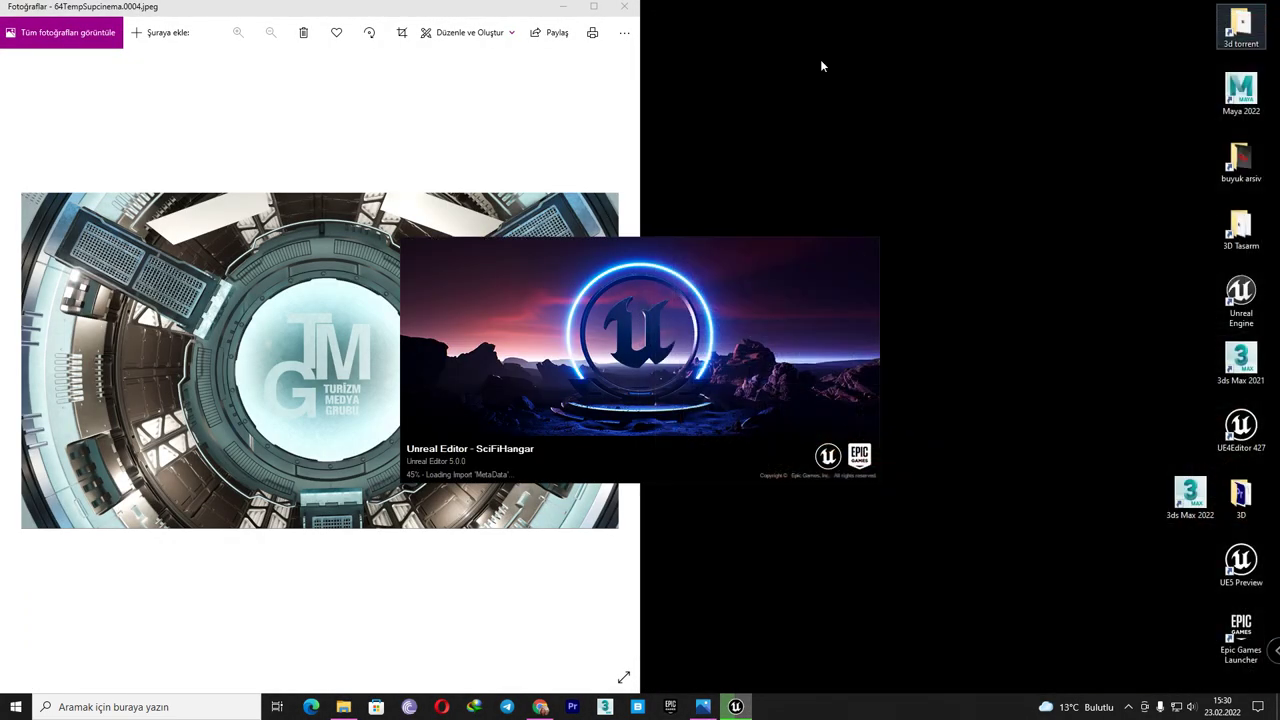
left_click(624, 6)
right_click(633, 25)
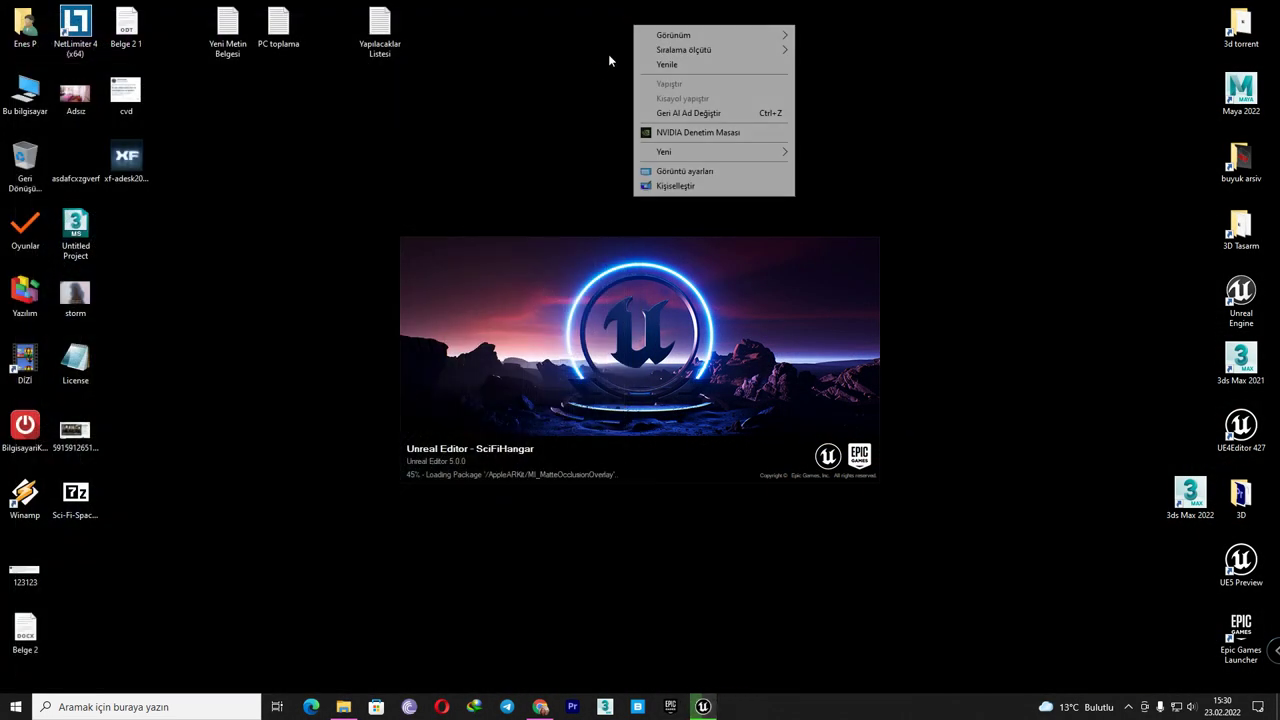
left_click(670, 65)
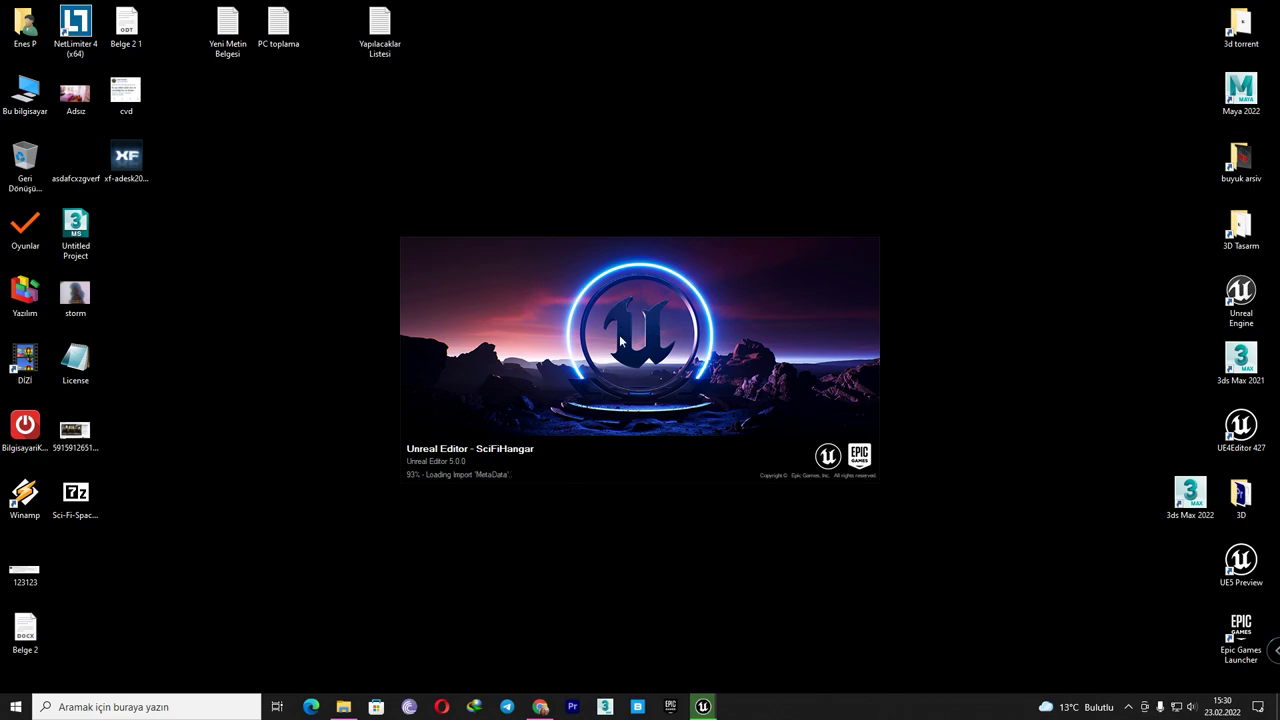
right_click(636, 124)
left_click(613, 104)
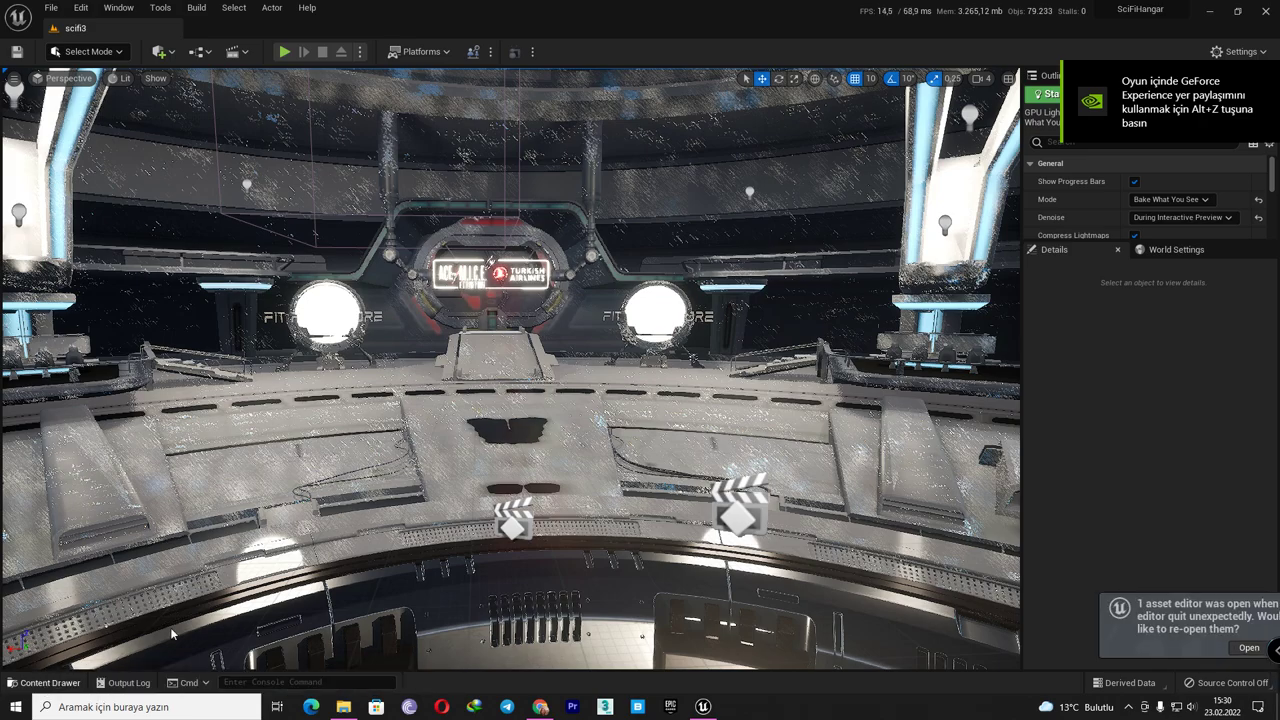
- Add the cinema sequence as a job in the Movie Render Queue and open its settings
left_click(1233, 648)
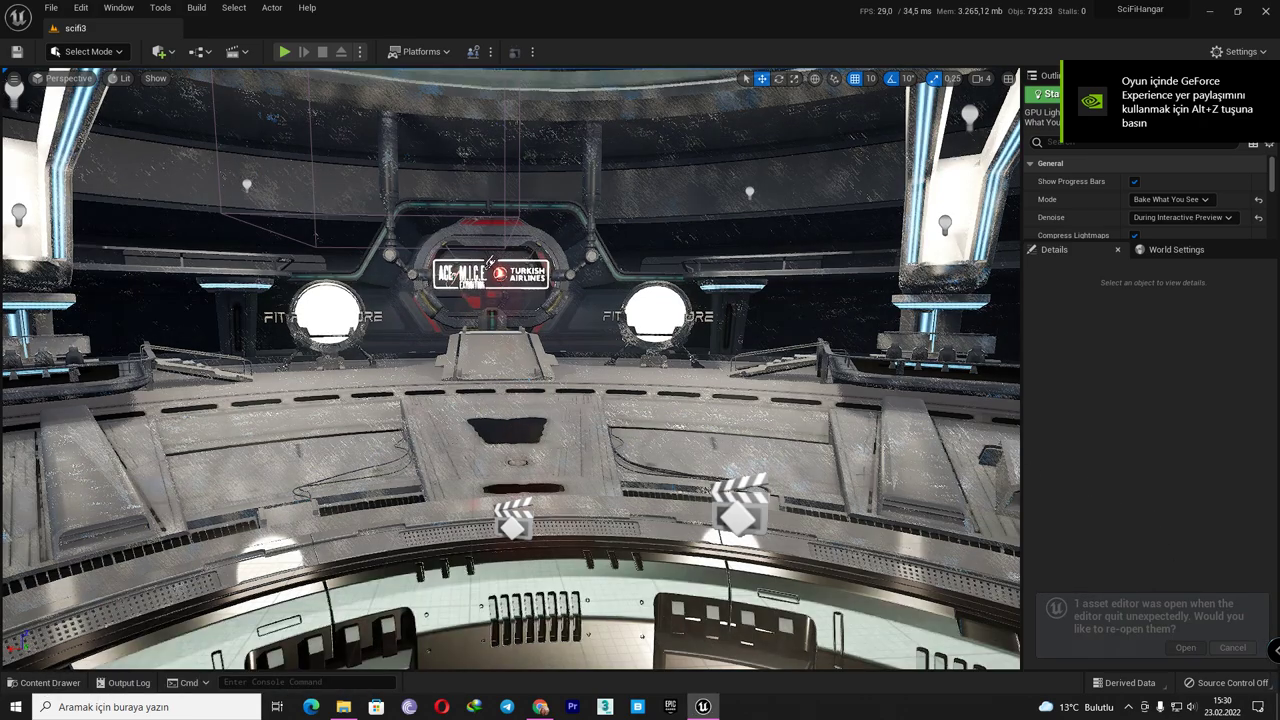
left_click(118, 8)
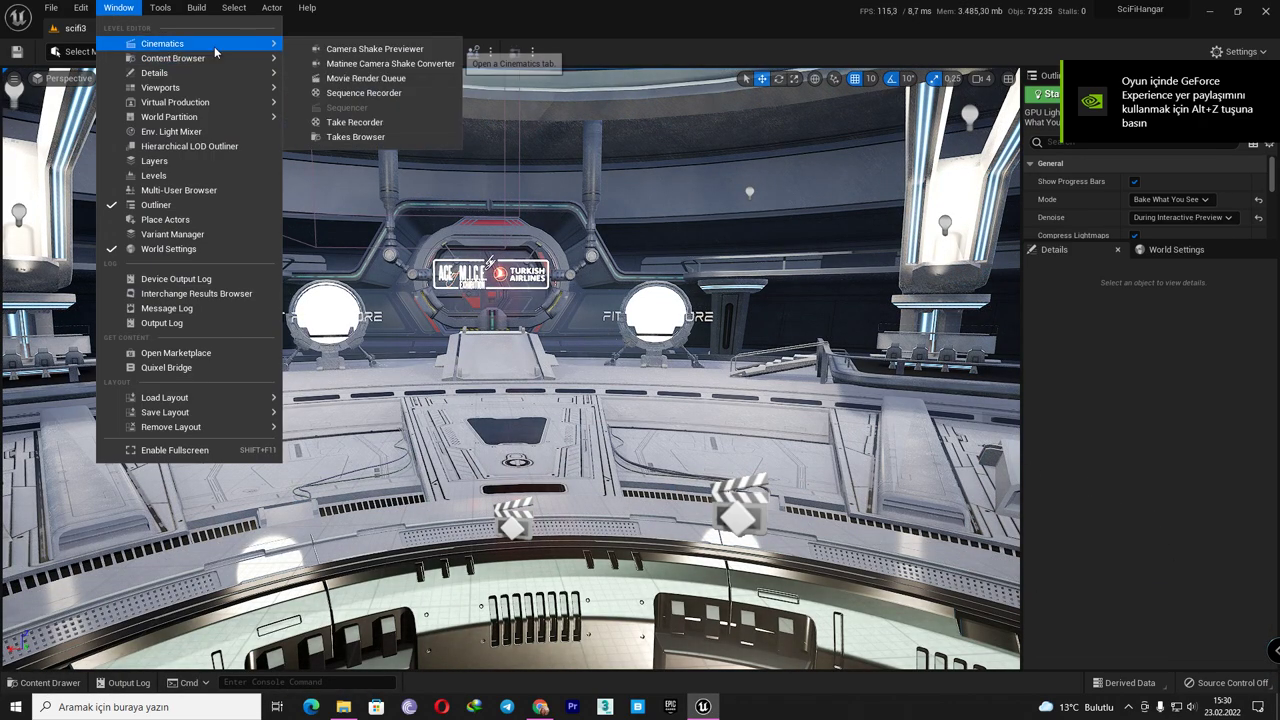
left_click(424, 79)
left_click(333, 180)
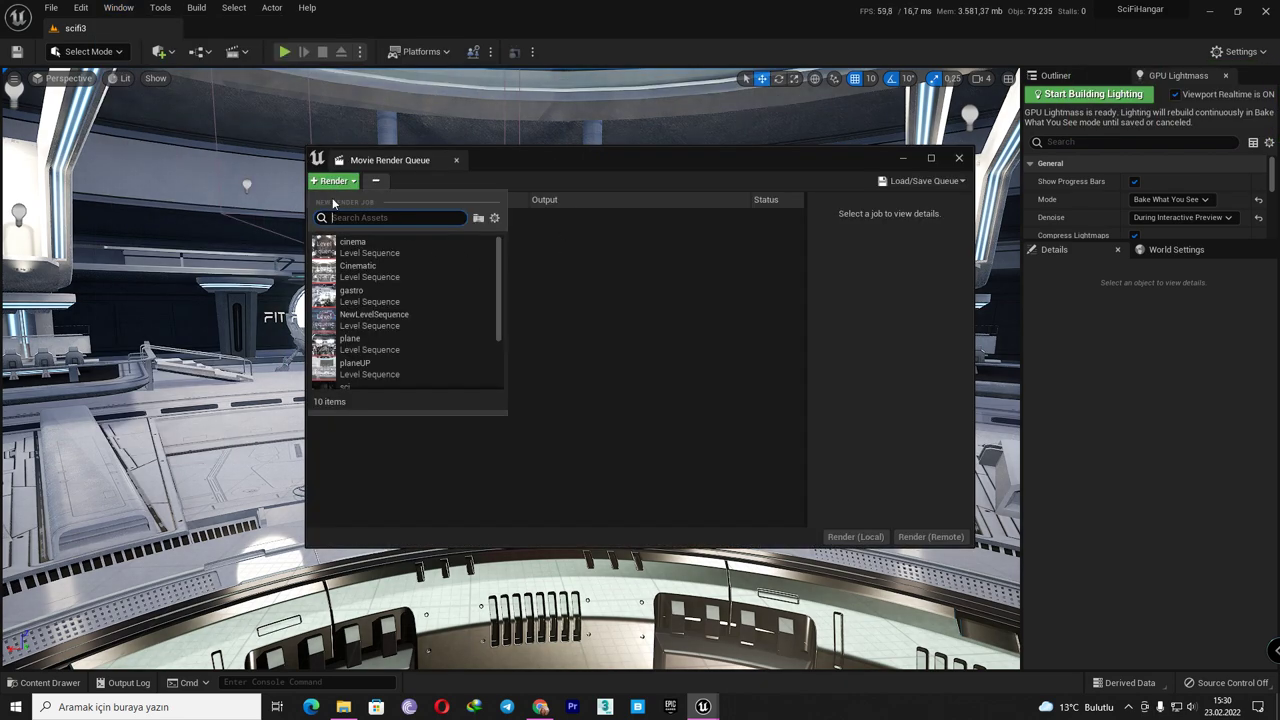
left_click(400, 245)
left_click(463, 216)
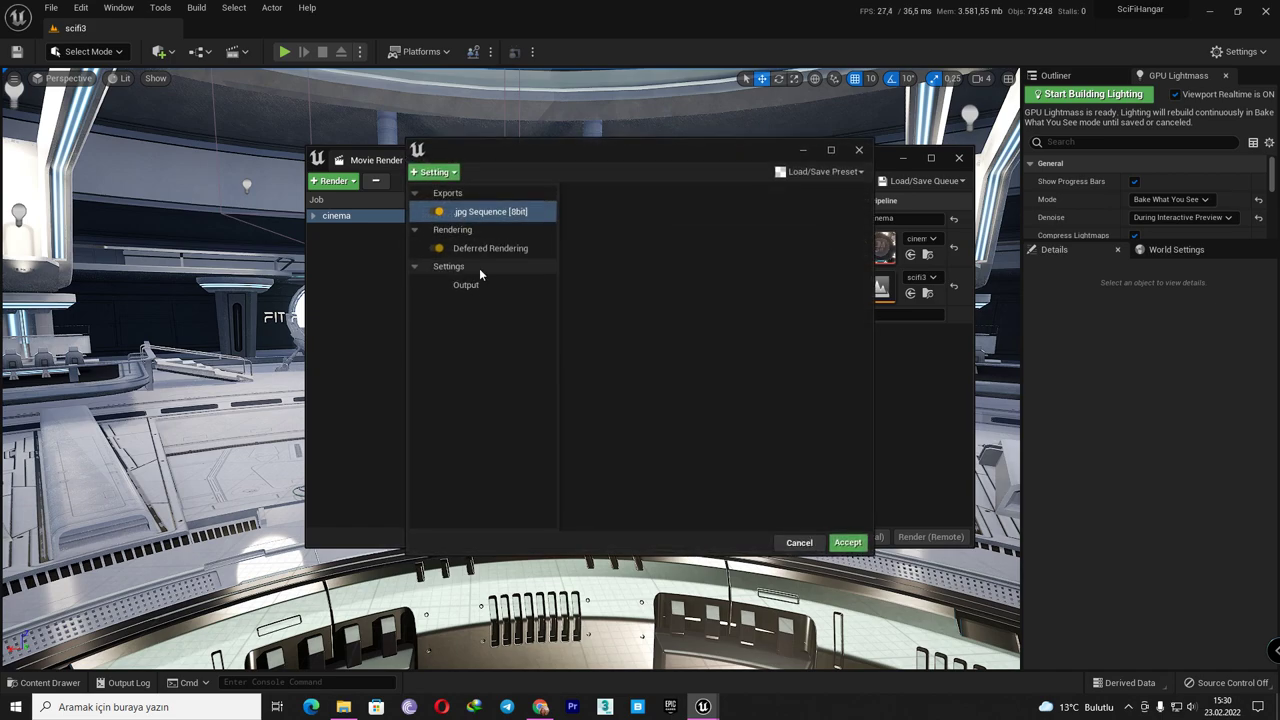
left_click(452, 213)
- Add a Path Tracer pass and anti-aliasing override with 512 spatial samples
left_click(438, 174)
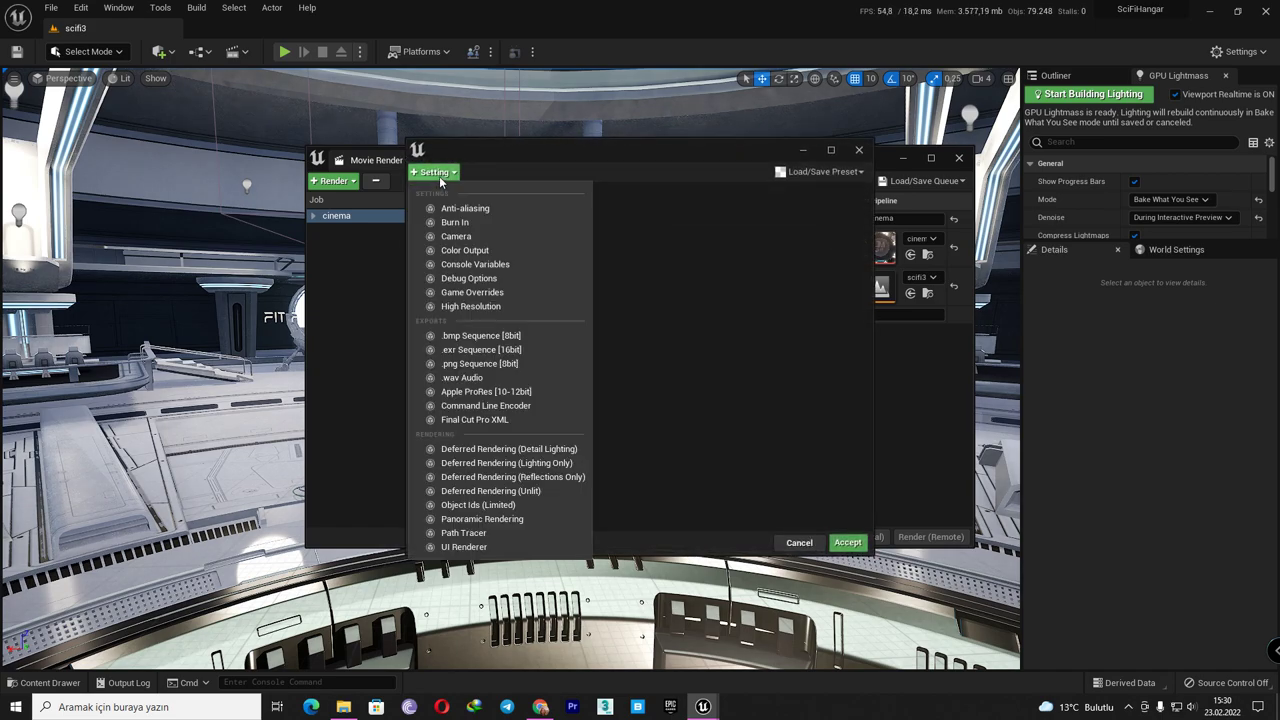
left_click(502, 538)
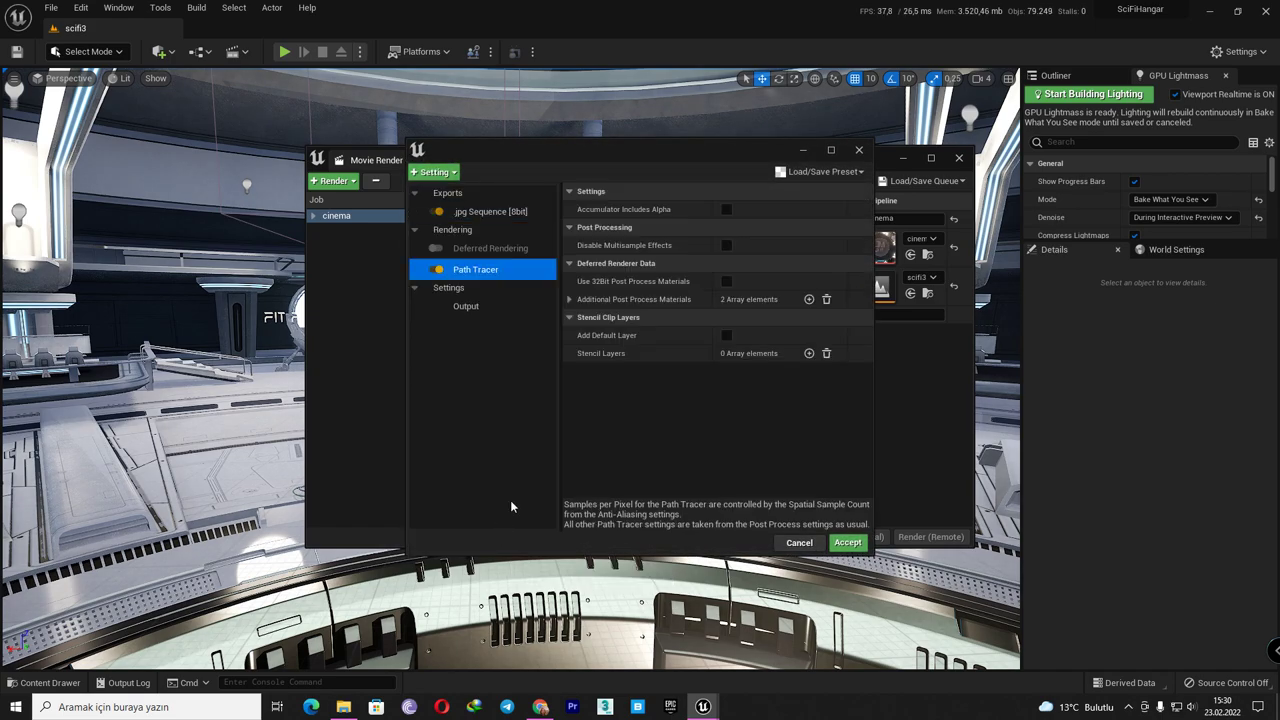
left_click(452, 174)
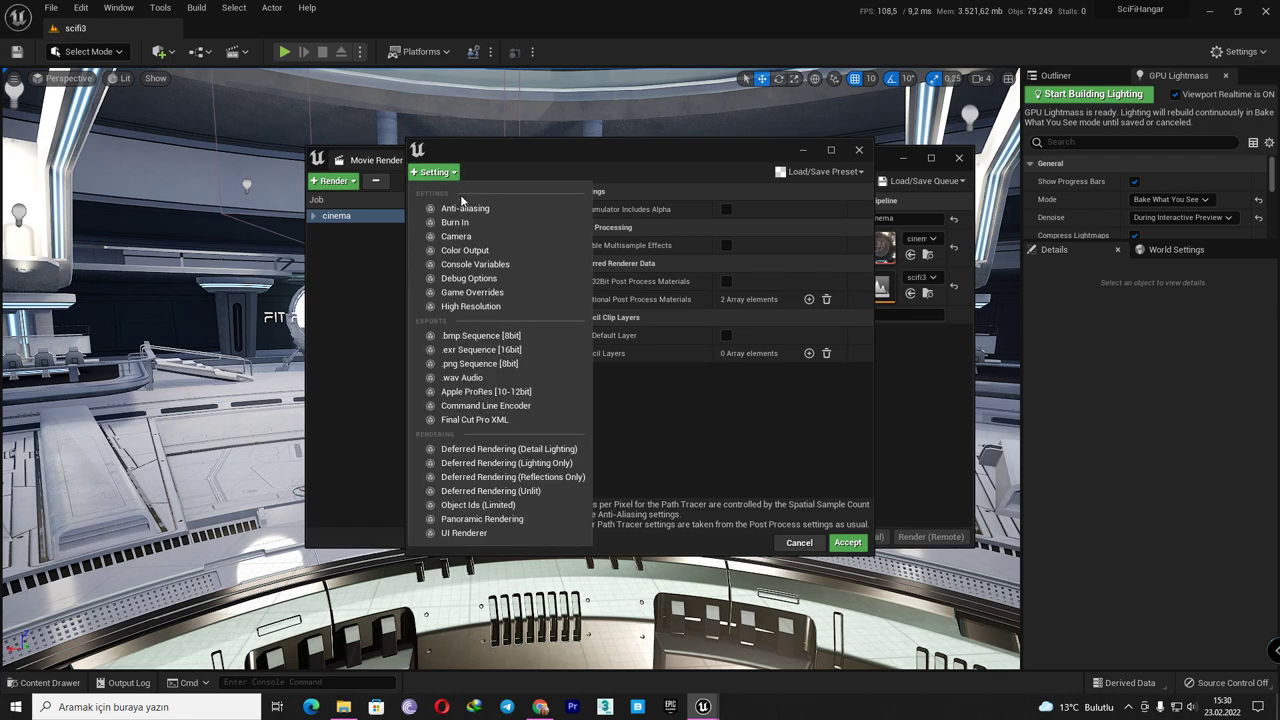
left_click(475, 209)
left_click(790, 210)
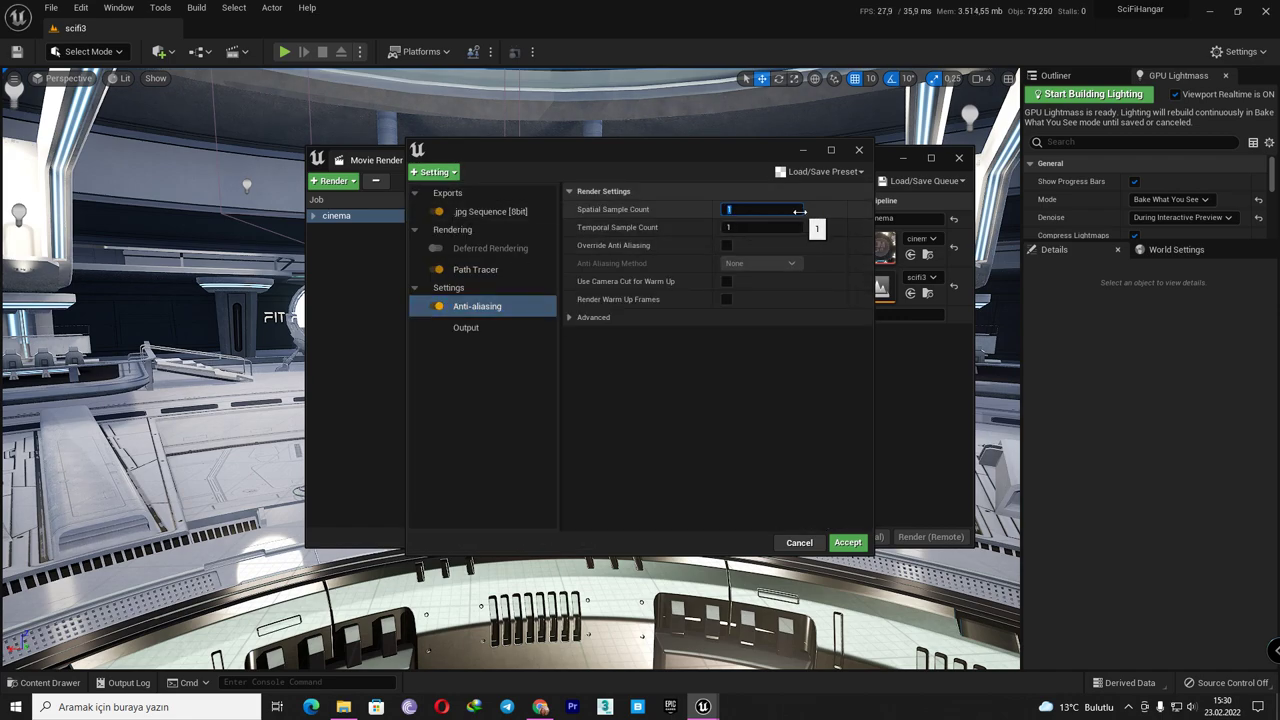
type("512")
key("Return")
left_click(723, 246)
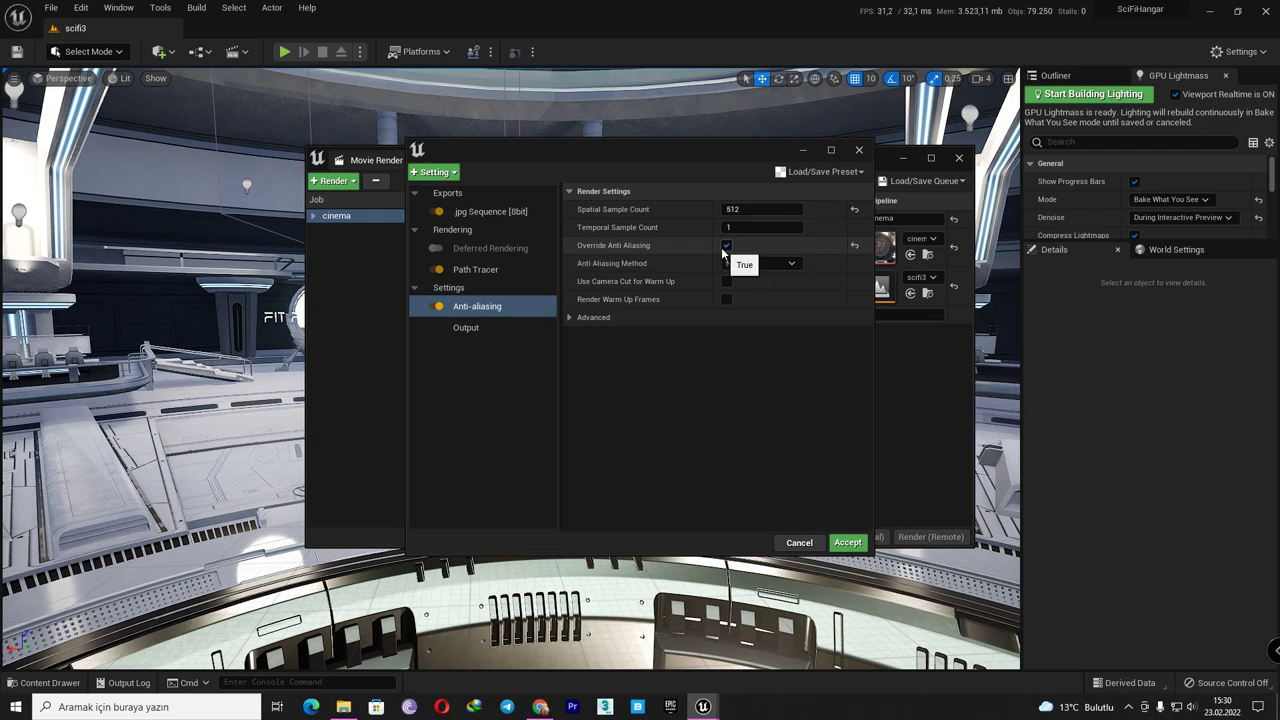
- Enable a custom playback range from frame 4 to 5 in Output and accept
left_click(466, 328)
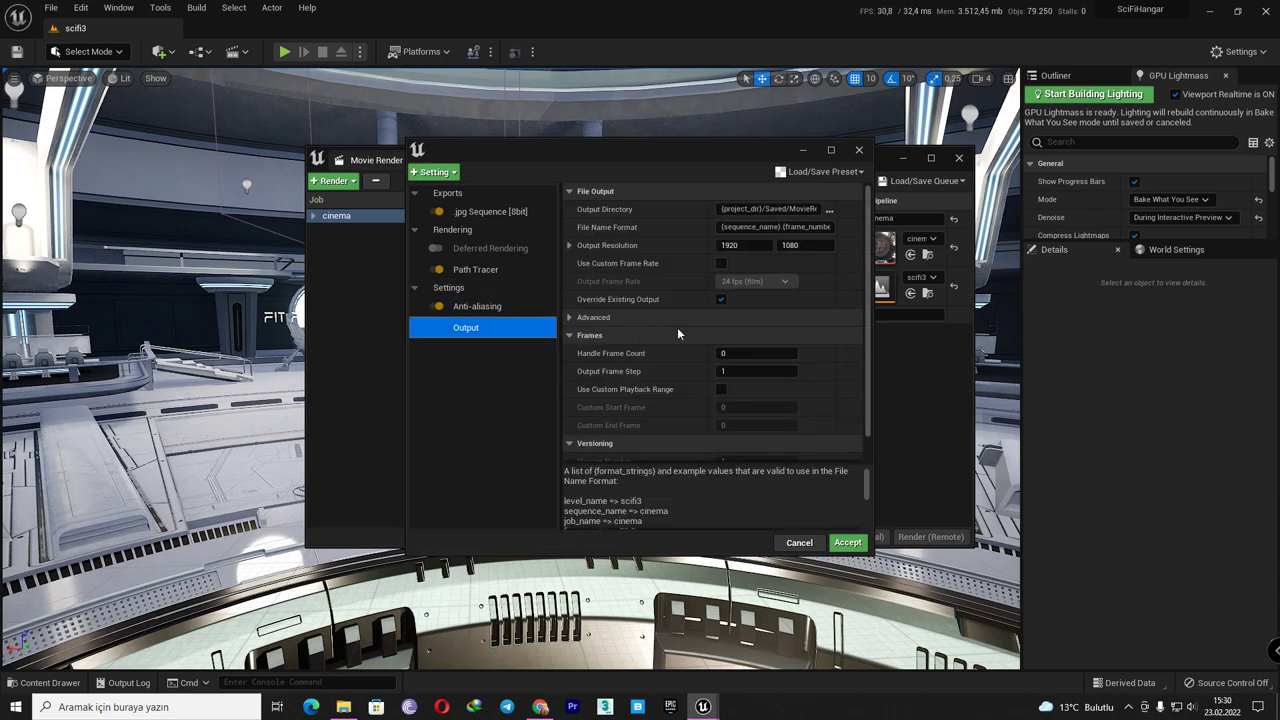
left_click(721, 389)
left_click_drag(728, 406, 757, 407)
type("4")
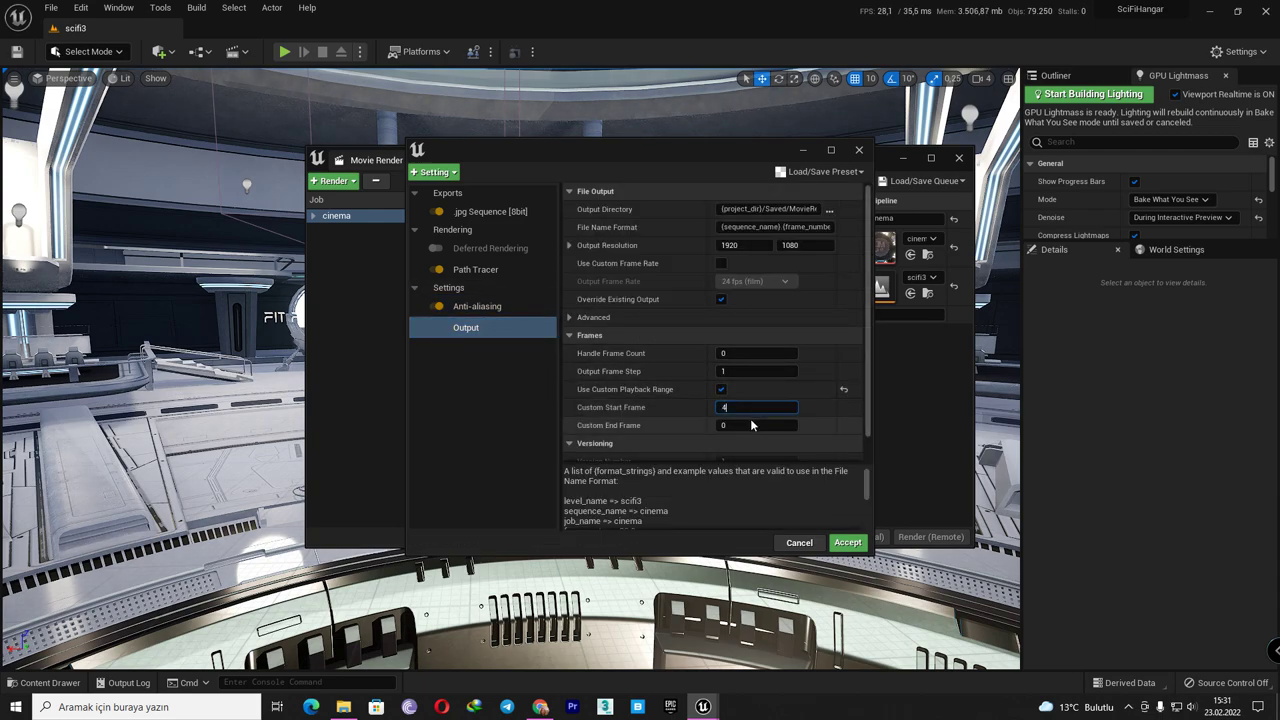
left_click(757, 425)
type("5")
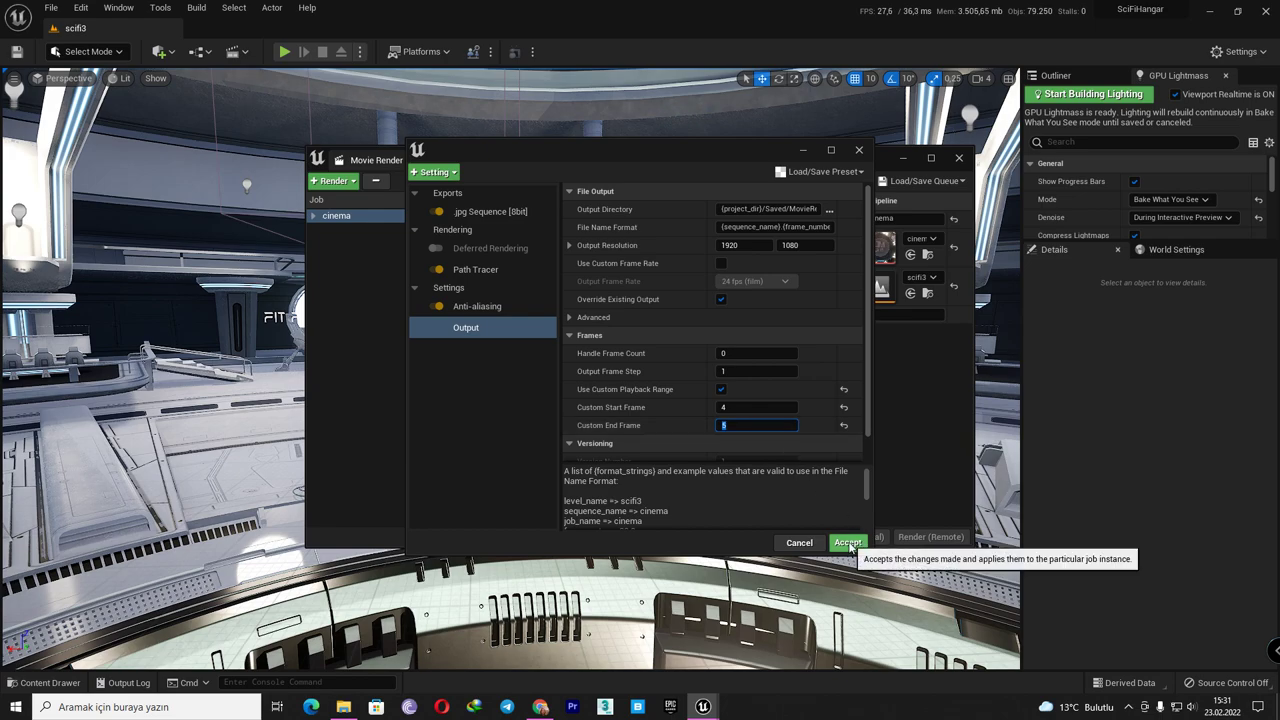
left_click(847, 542)
- Switch the viewport to Unlit, render the cinema job locally at 512 samples, and close the preview
left_click(125, 78)
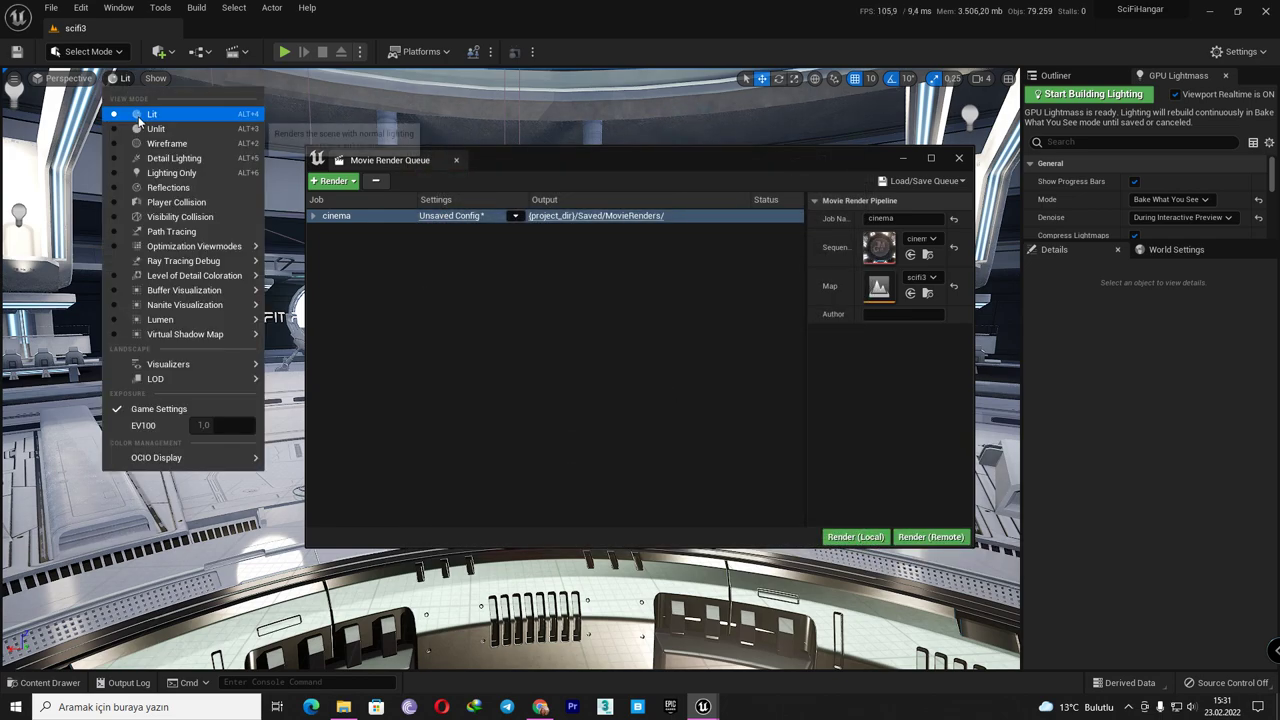
left_click(140, 122)
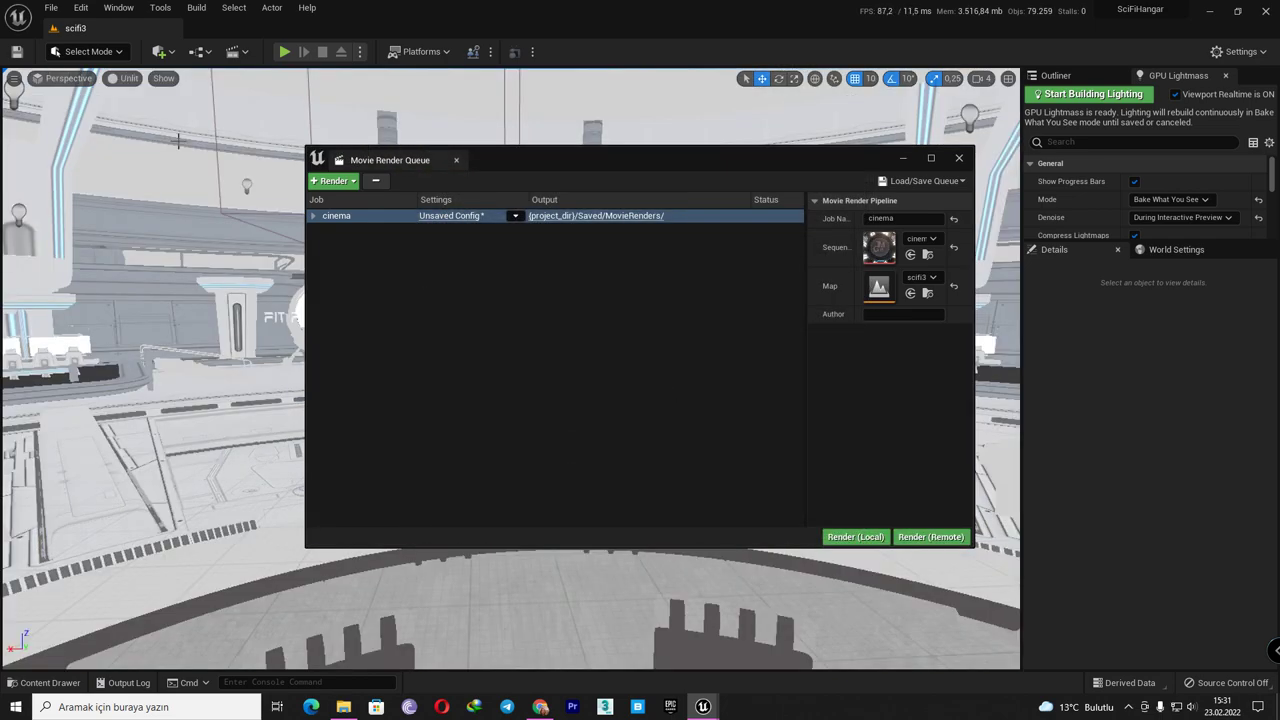
left_click(848, 539)
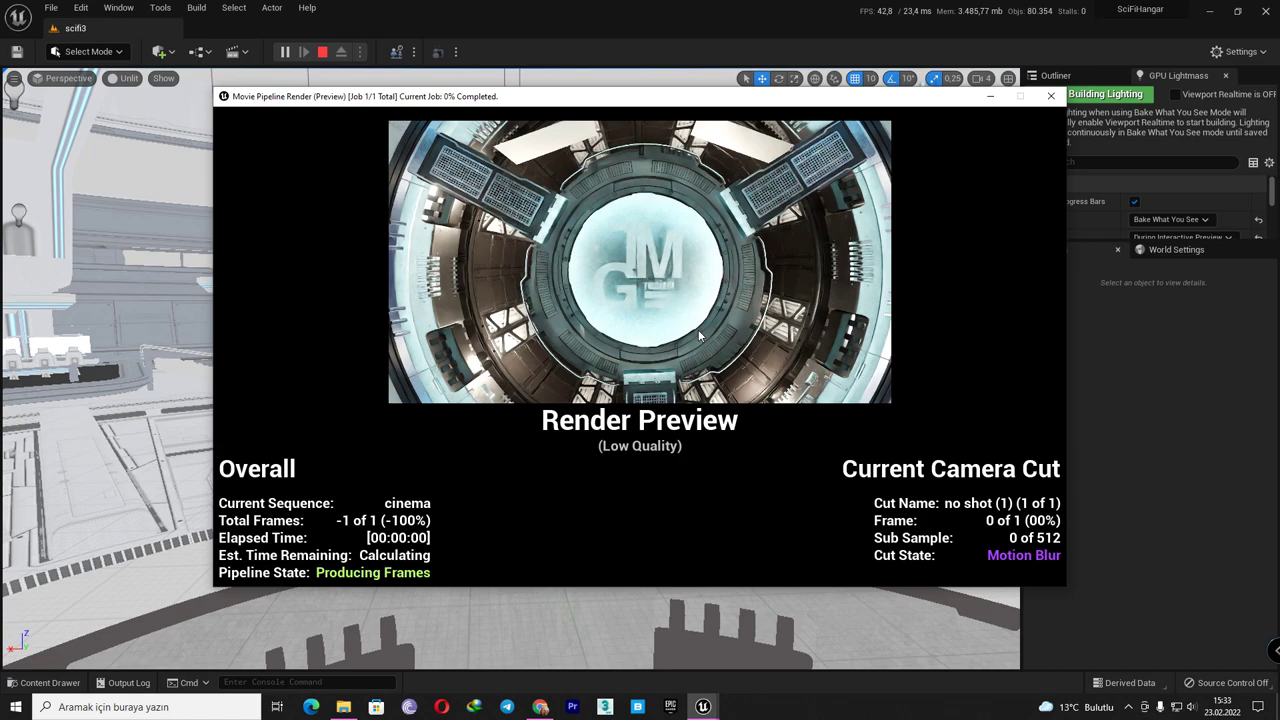
key("Escape")
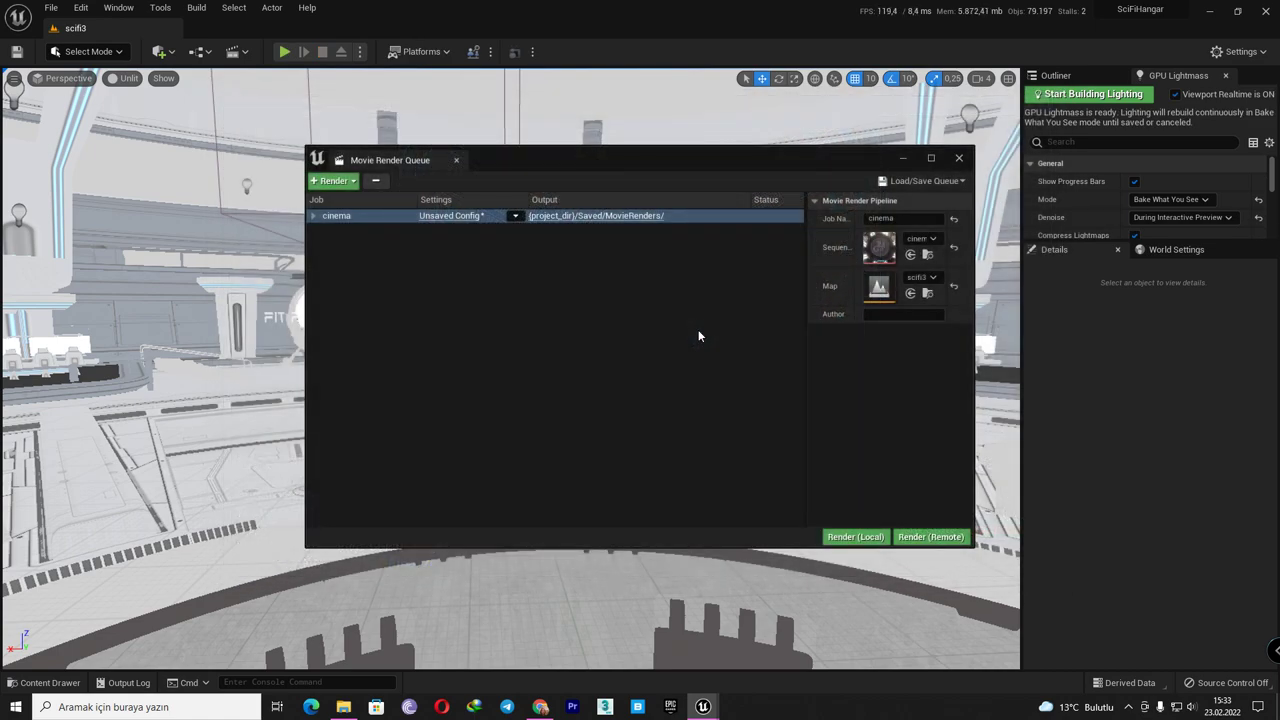
- Open cinema.0004 full-screen in Photos and zoom in on the left wall and grate detail
left_click(343, 707)
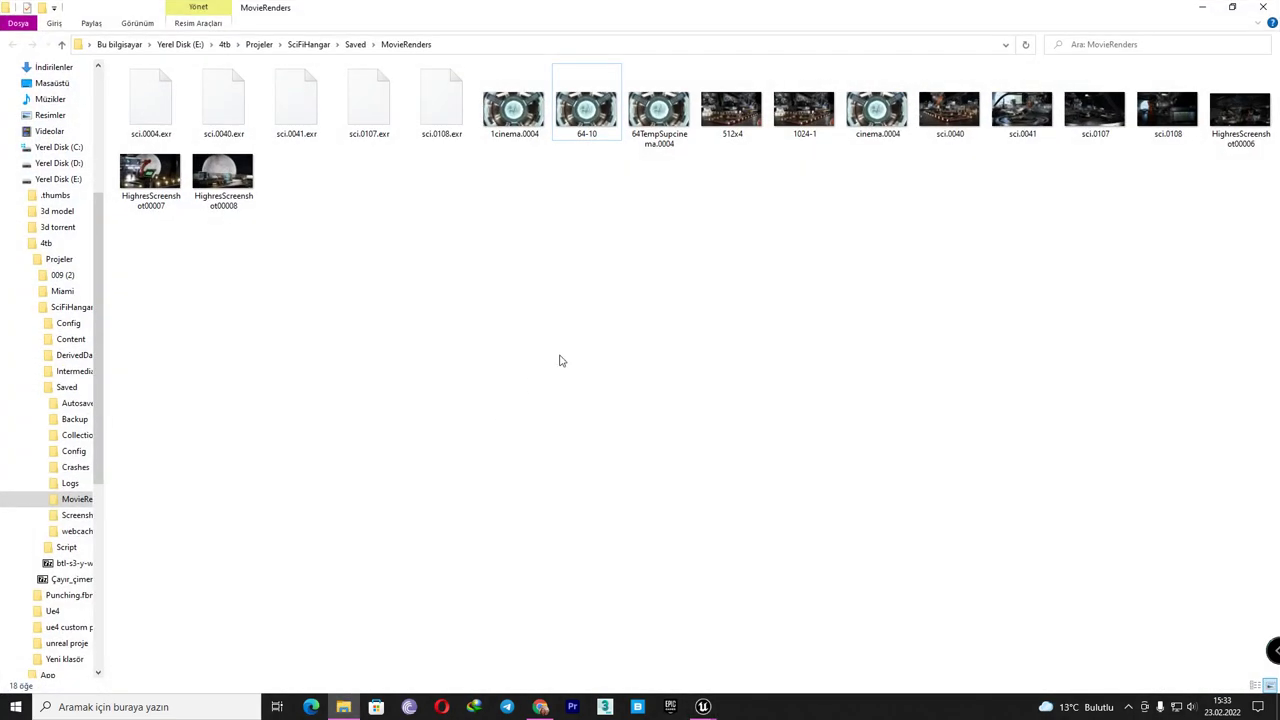
double_click(877, 112)
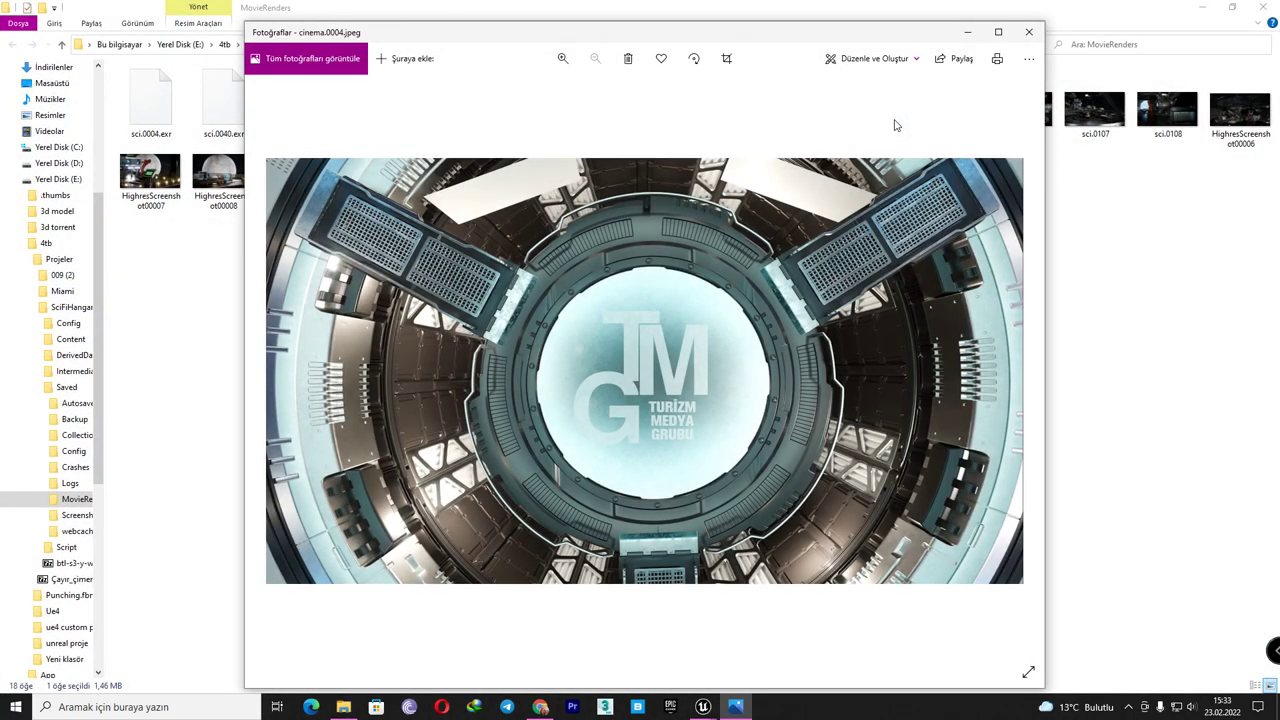
left_click(998, 32)
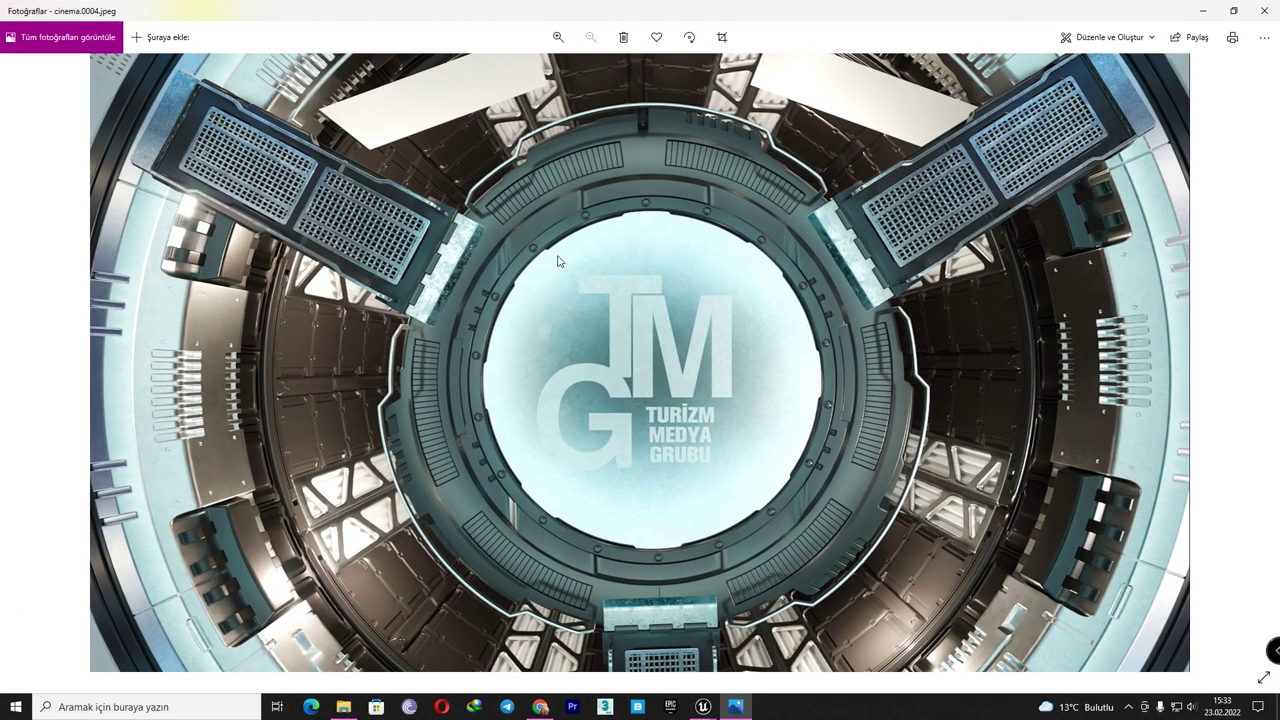
scroll(531, 270, "up", 3)
left_click_drag(344, 438, 473, 150)
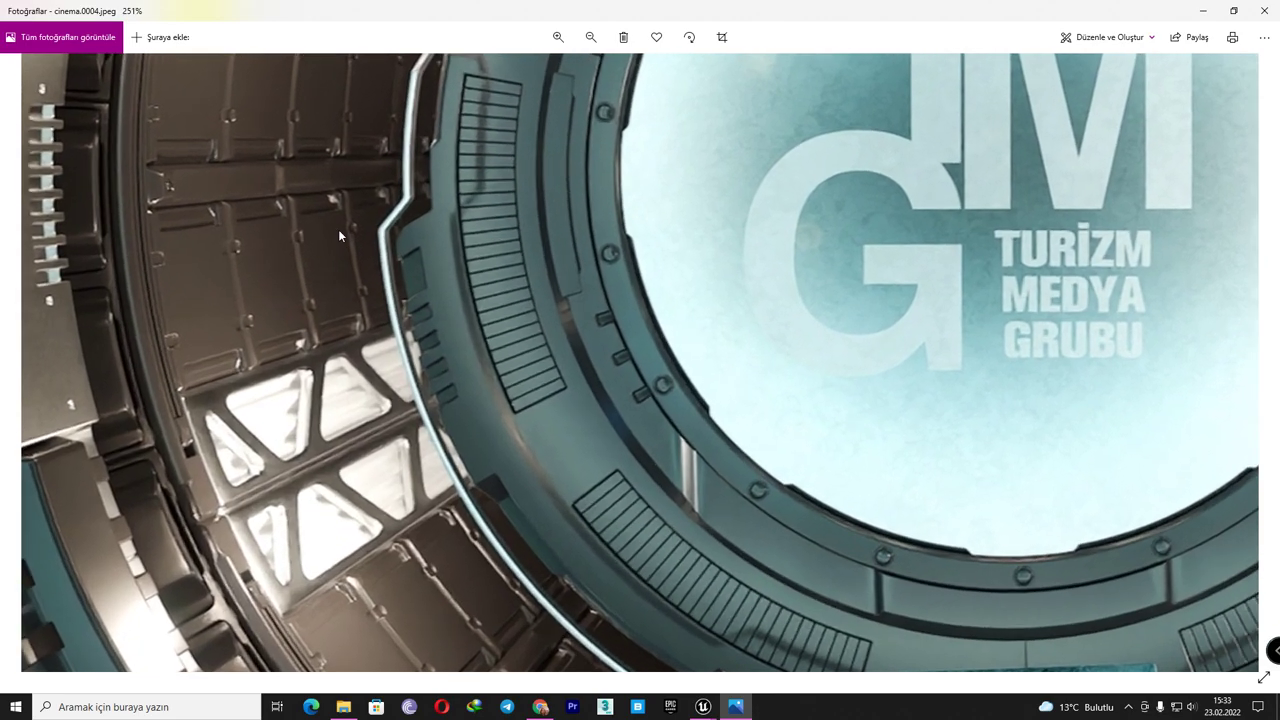
scroll(338, 233, "up", 3)
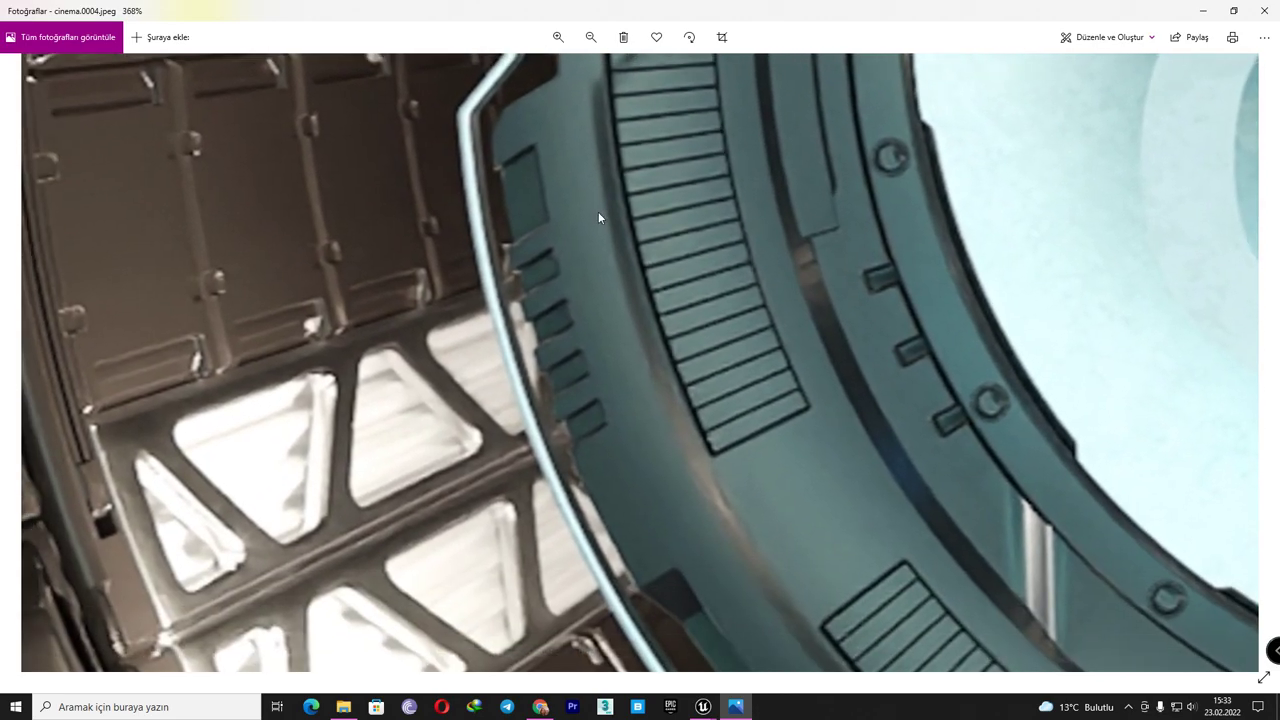
left_click_drag(598, 211, 750, 290)
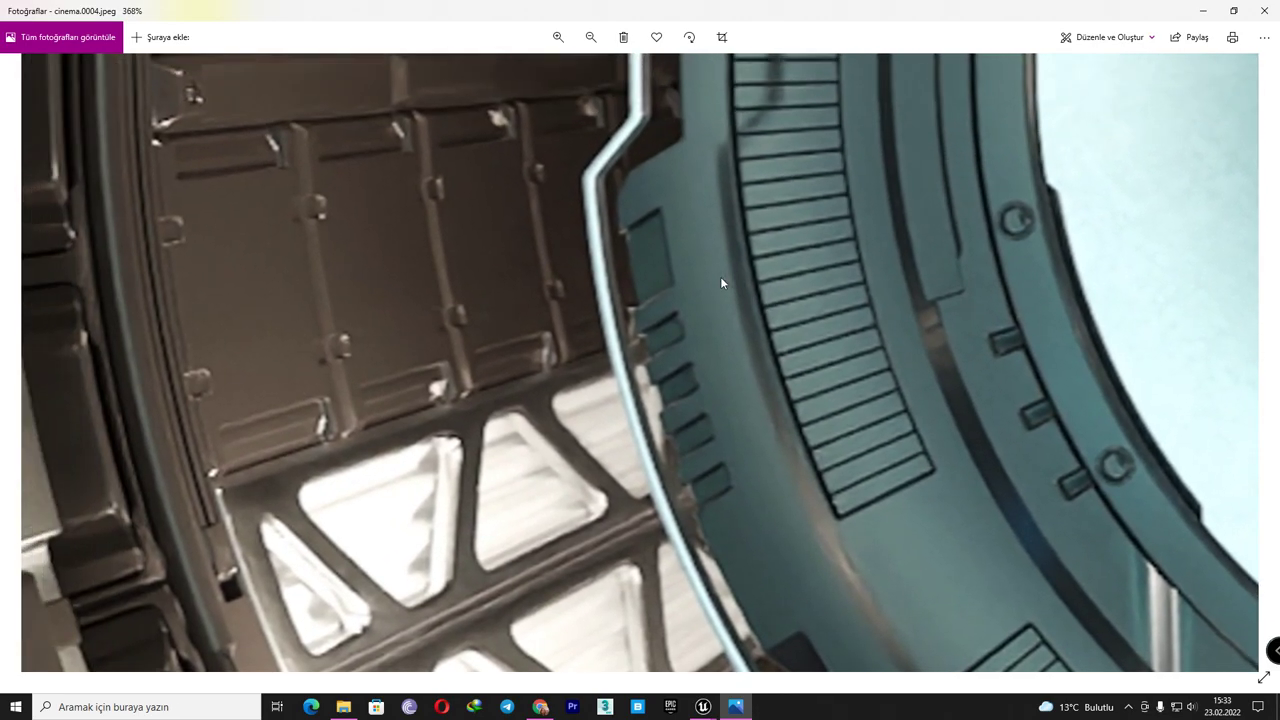
left_click(736, 706)
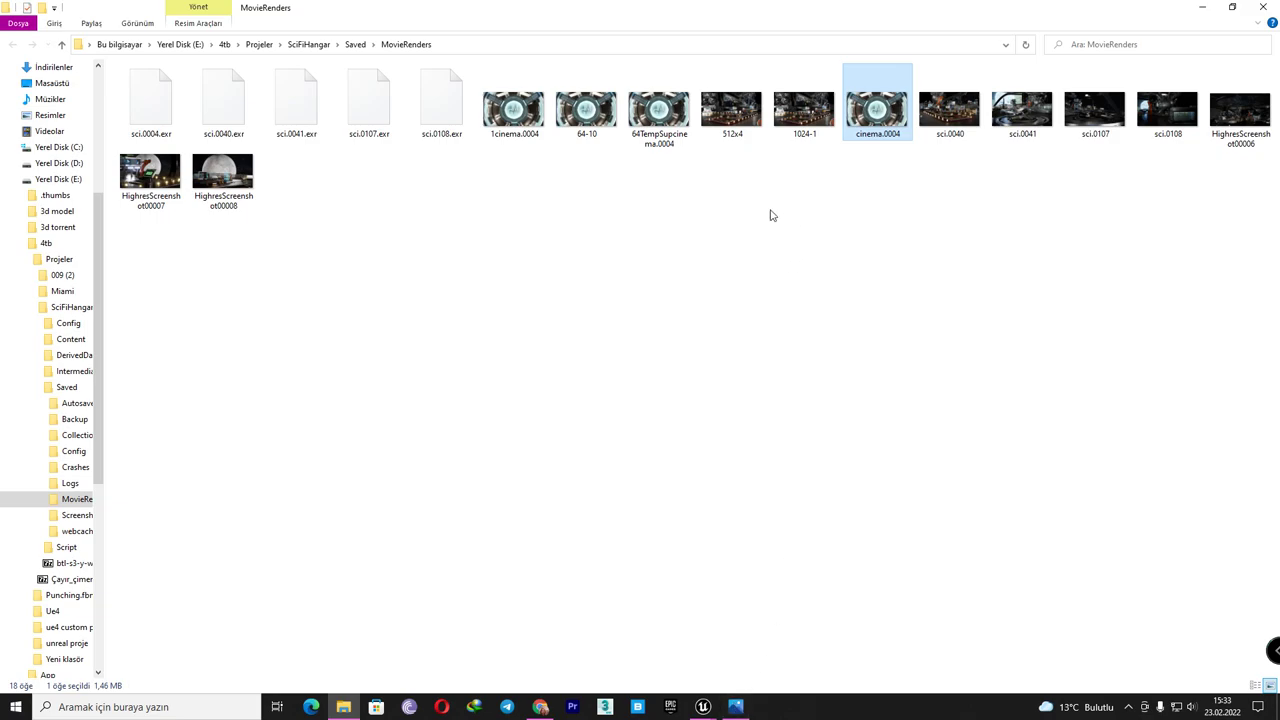
- Open 64TempSupcinema.0004 and tile it to the left of cinema.0004 in Photos
double_click(661, 148)
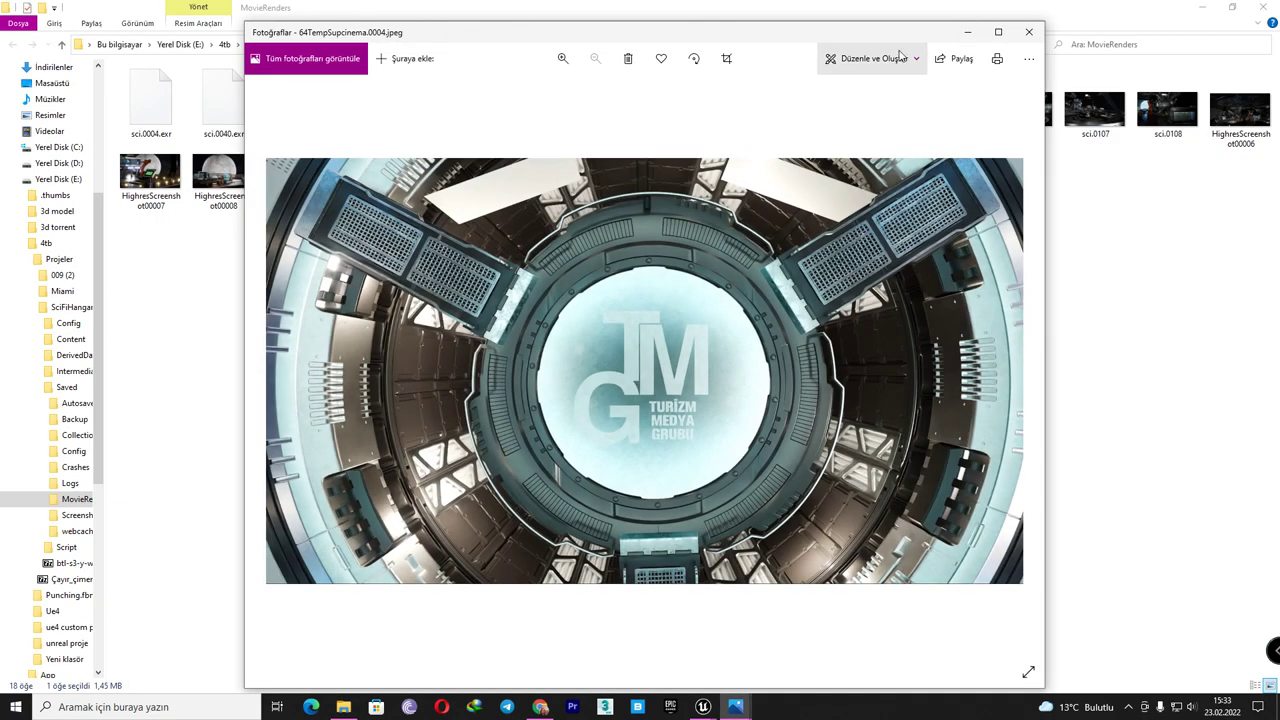
mouse_move(871, 34)
left_mouse_down()
mouse_move(474, 168)
mouse_move(2, 180)
left_mouse_up()
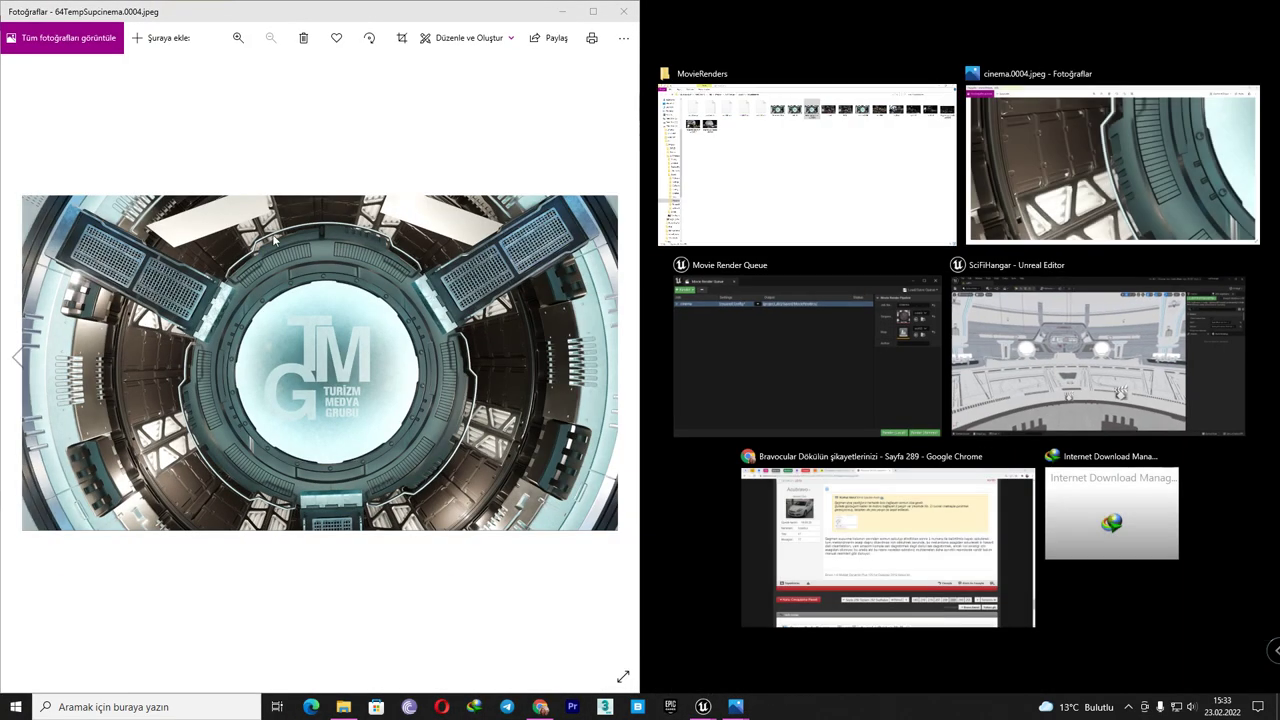
left_click(1113, 160)
- Zoom both images in and align them on the same grille panel
scroll(874, 332, "up", 4)
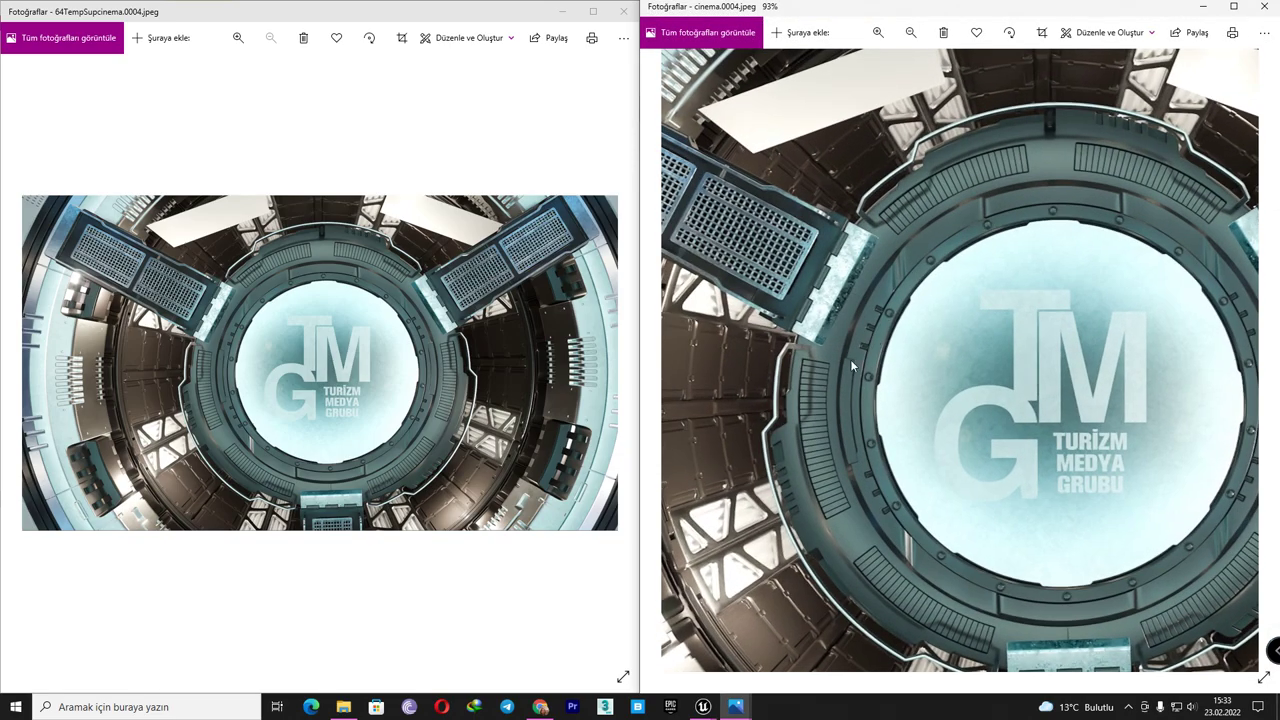
scroll(393, 390, "up", 4)
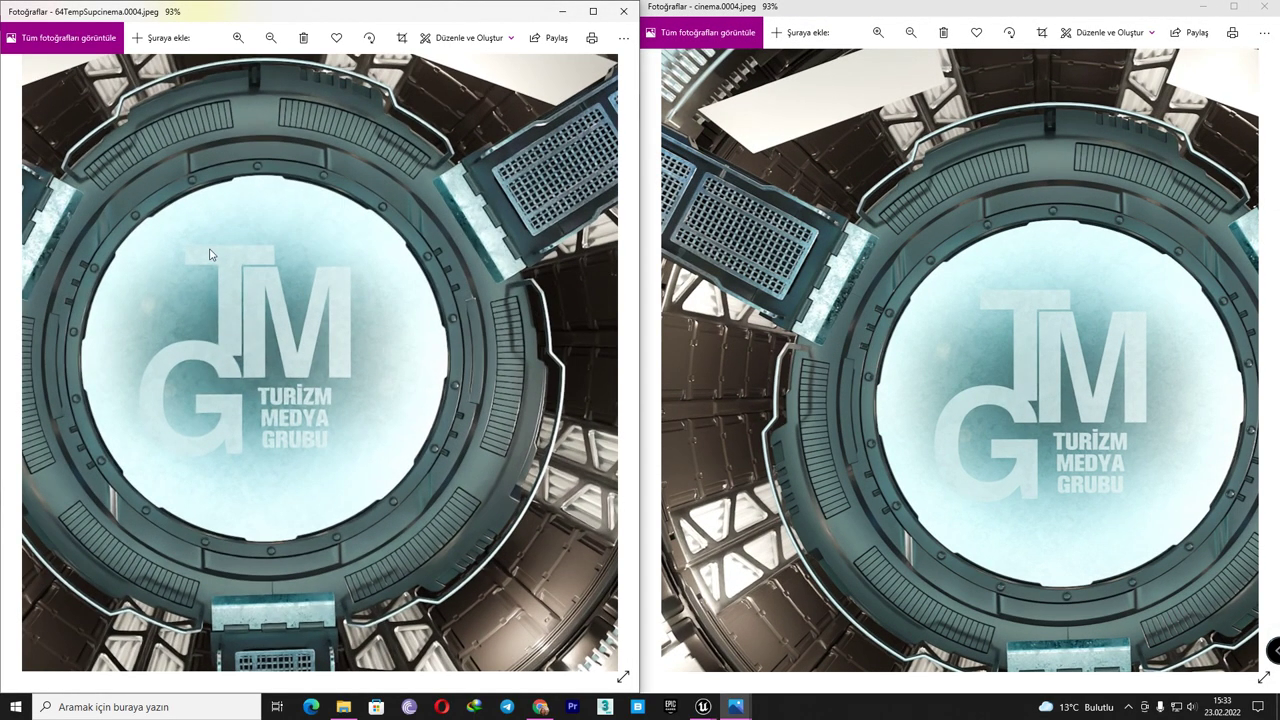
left_click_drag(209, 250, 605, 420)
scroll(346, 201, "up", 5)
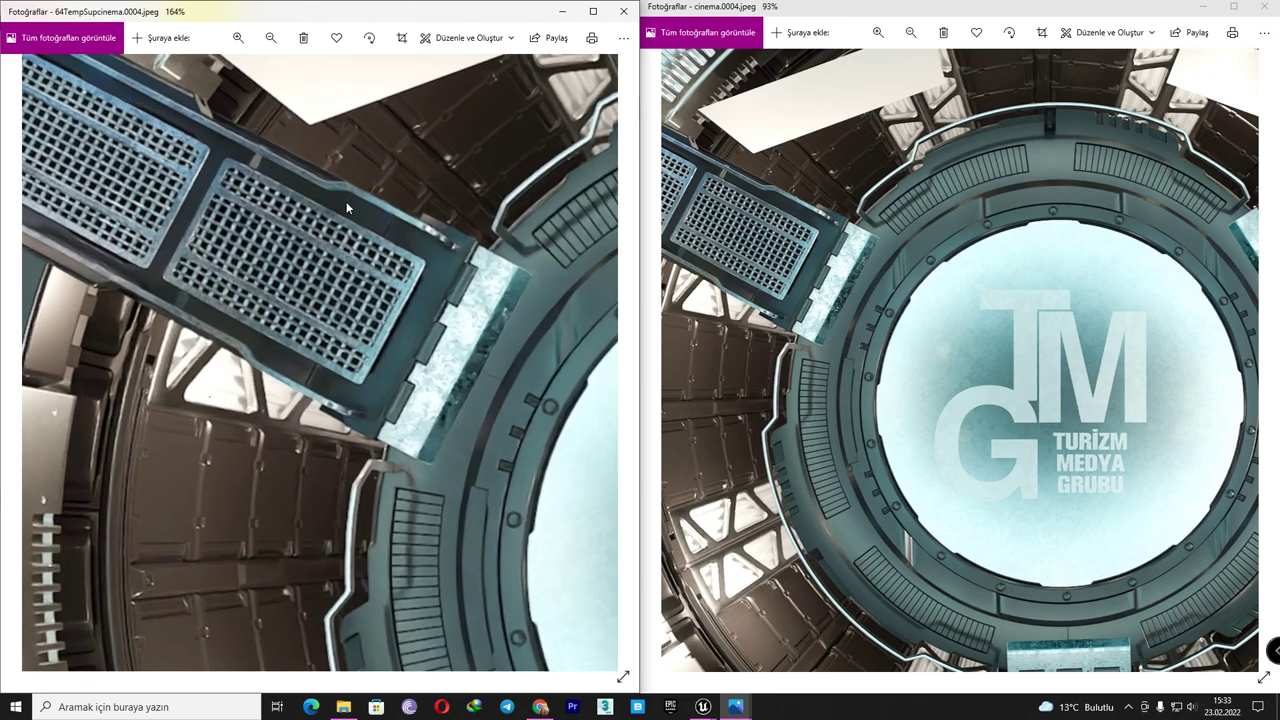
scroll(686, 234, "up", 6)
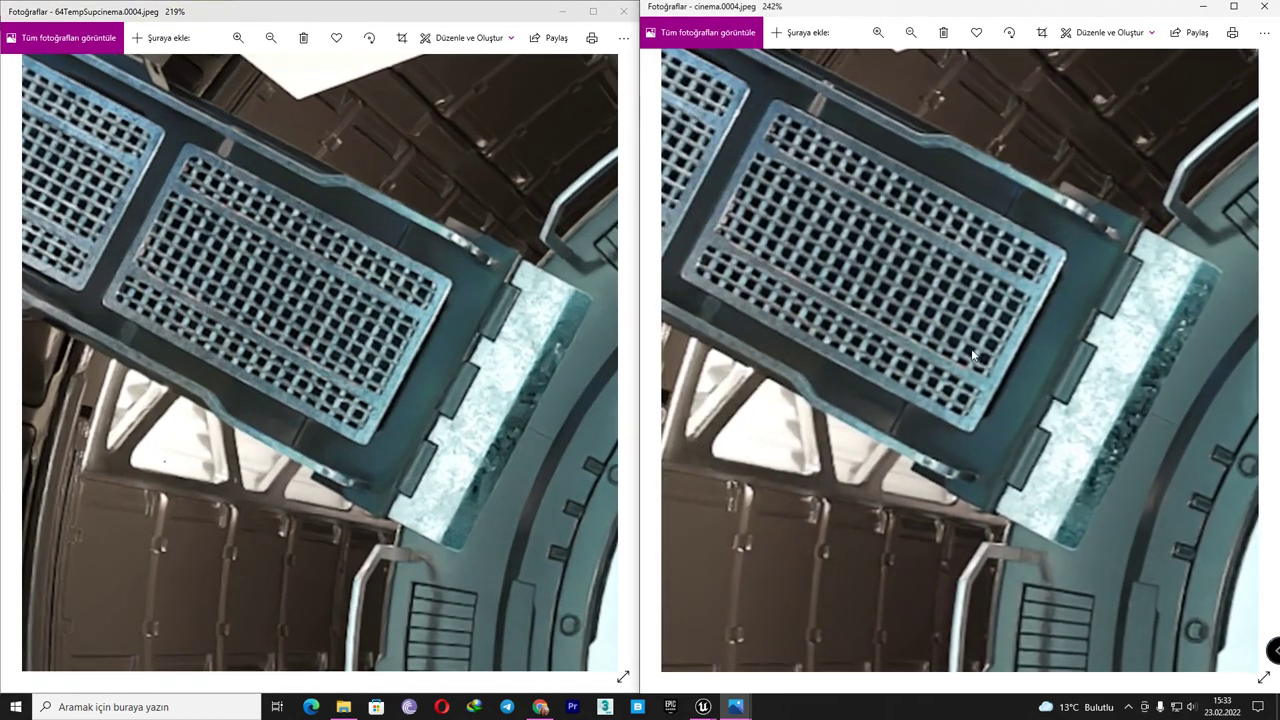
left_click_drag(905, 445, 929, 461)
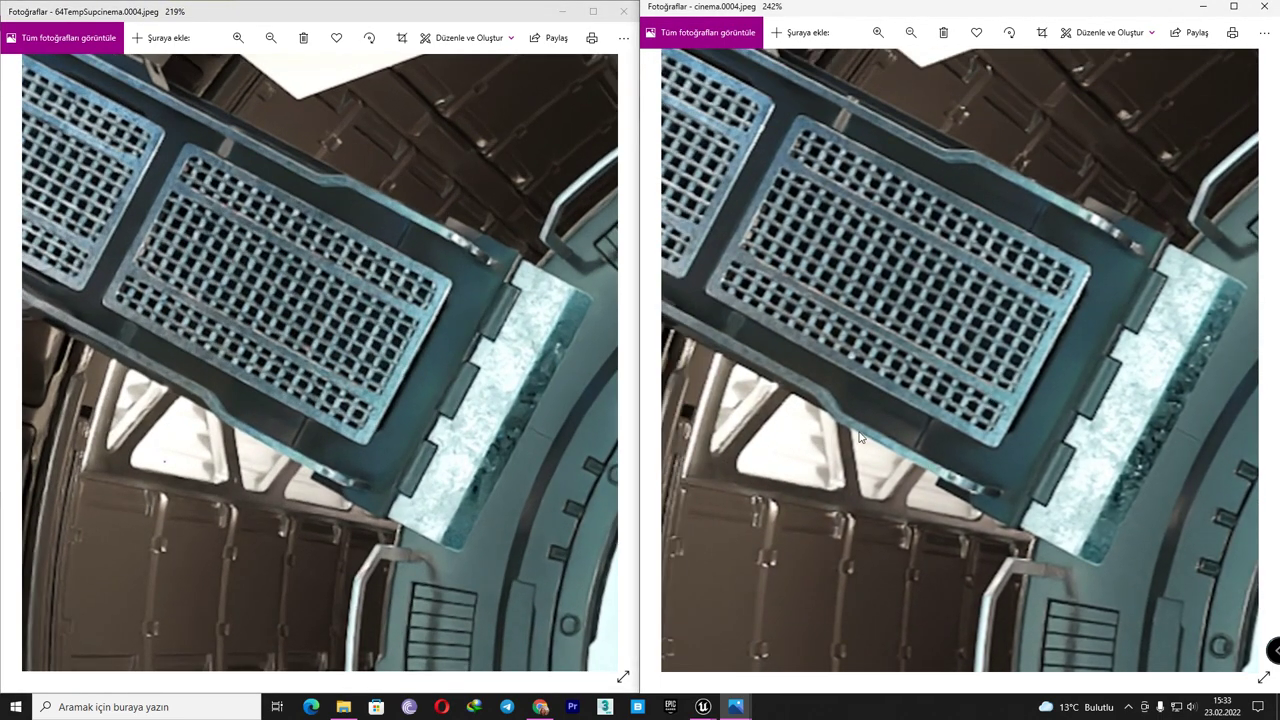
left_click_drag(497, 395, 492, 255)
left_click_drag(811, 383, 921, 368)
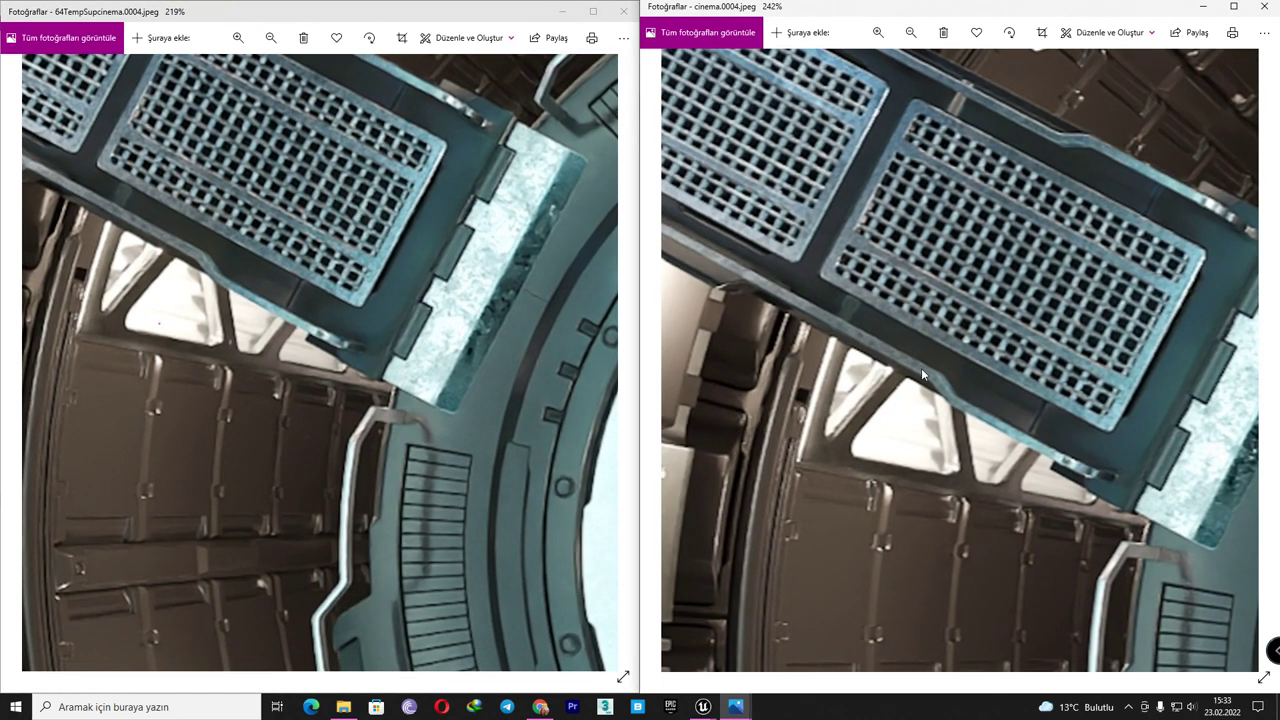
left_click_drag(418, 352, 468, 382)
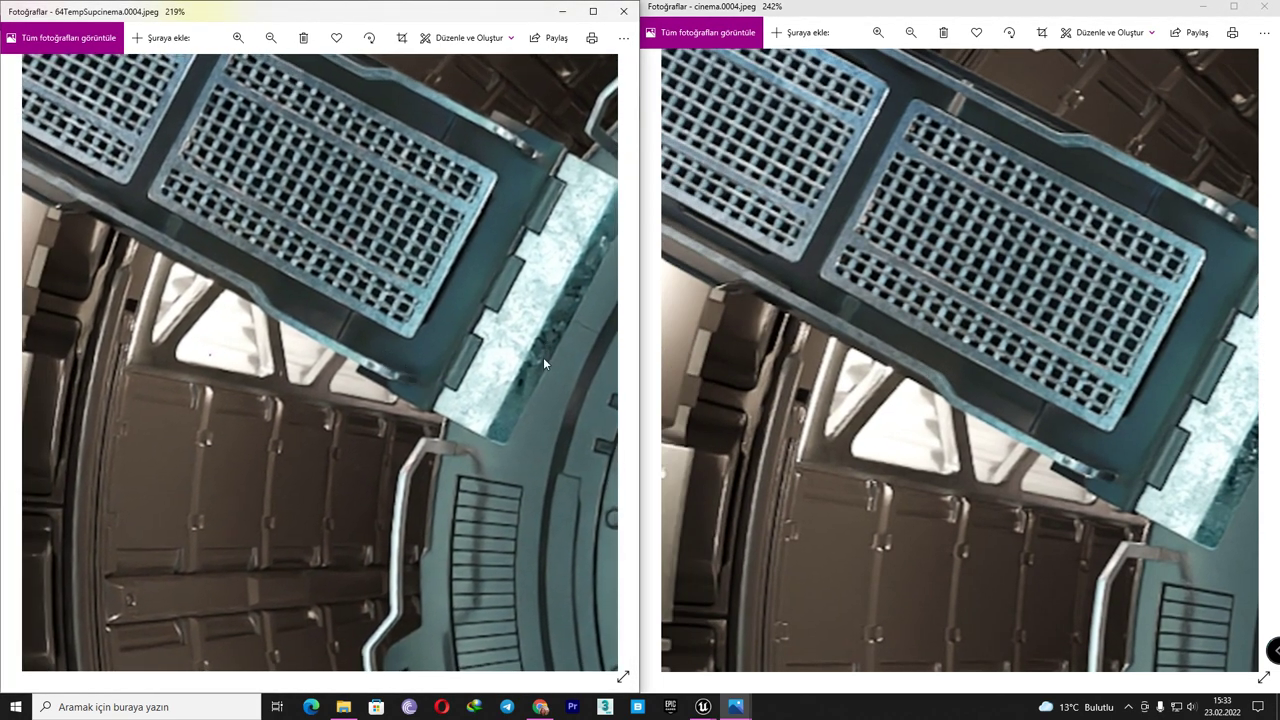
left_click(703, 706)
- Set the cinema job's Anti-aliasing Spatial Sample Count from 512 to 64
left_click(735, 600)
left_click(455, 214)
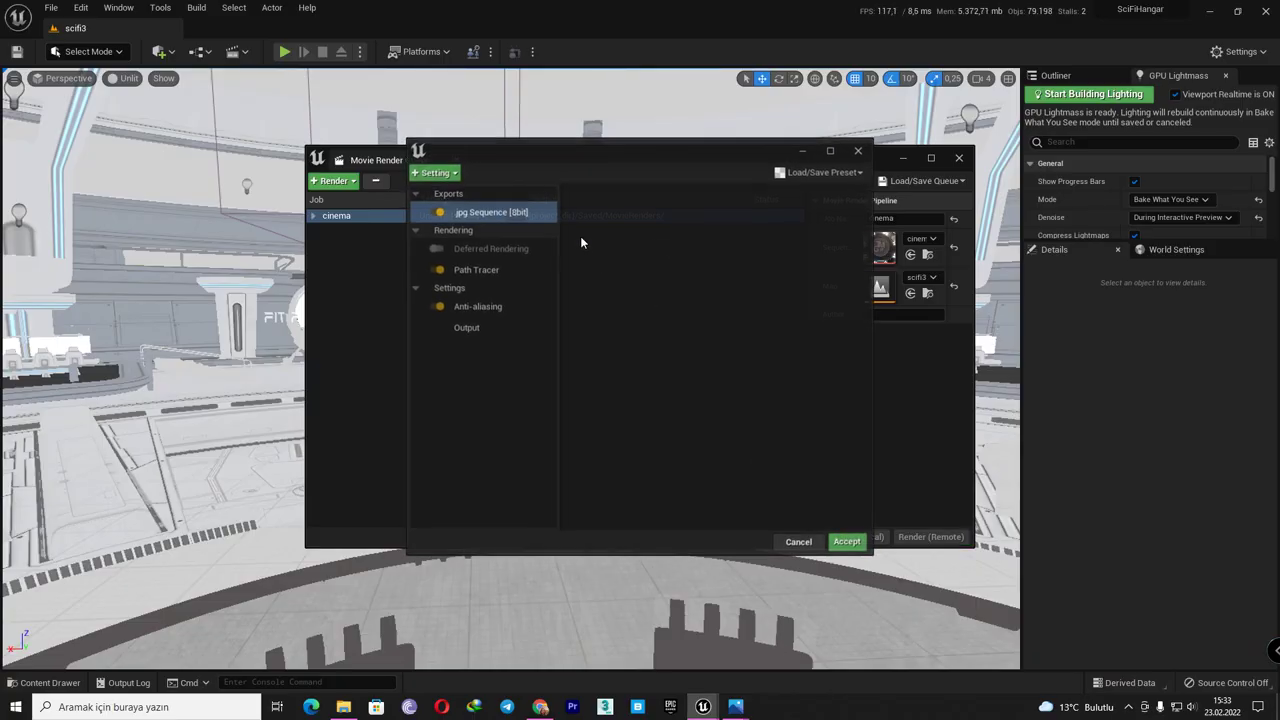
left_click(468, 269)
left_click(485, 308)
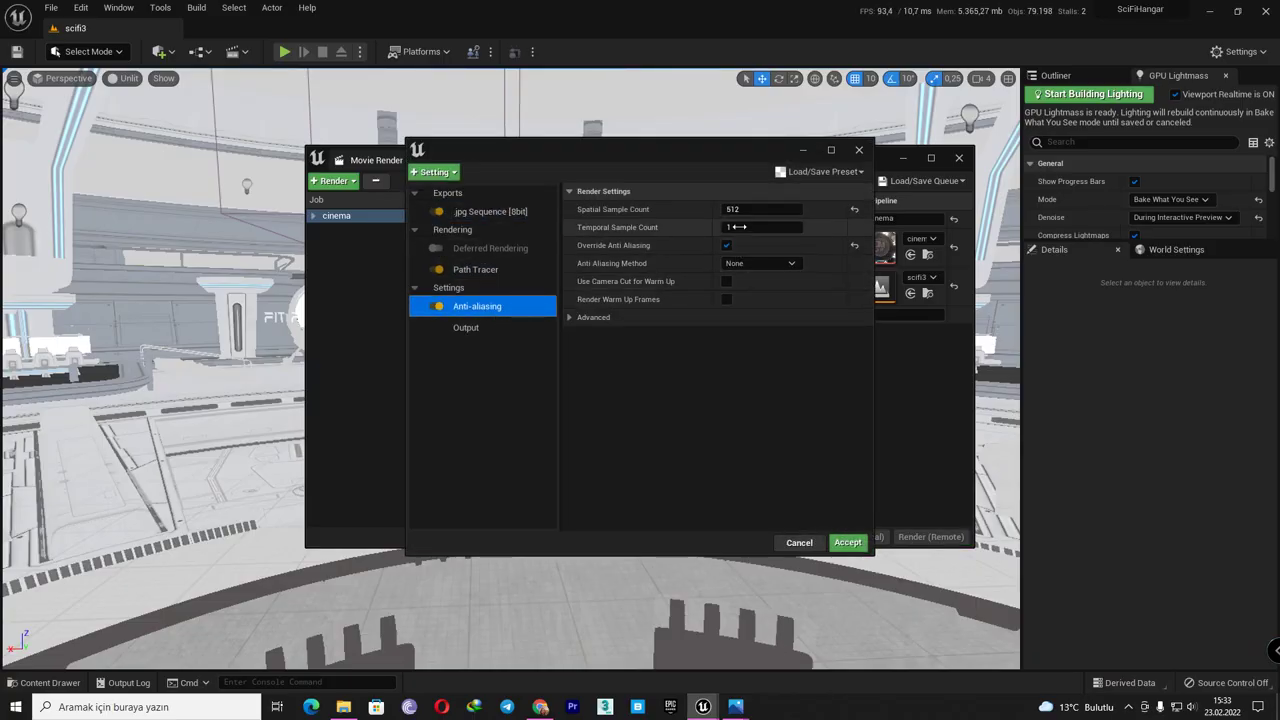
left_click(745, 215)
type("64")
key("Return")
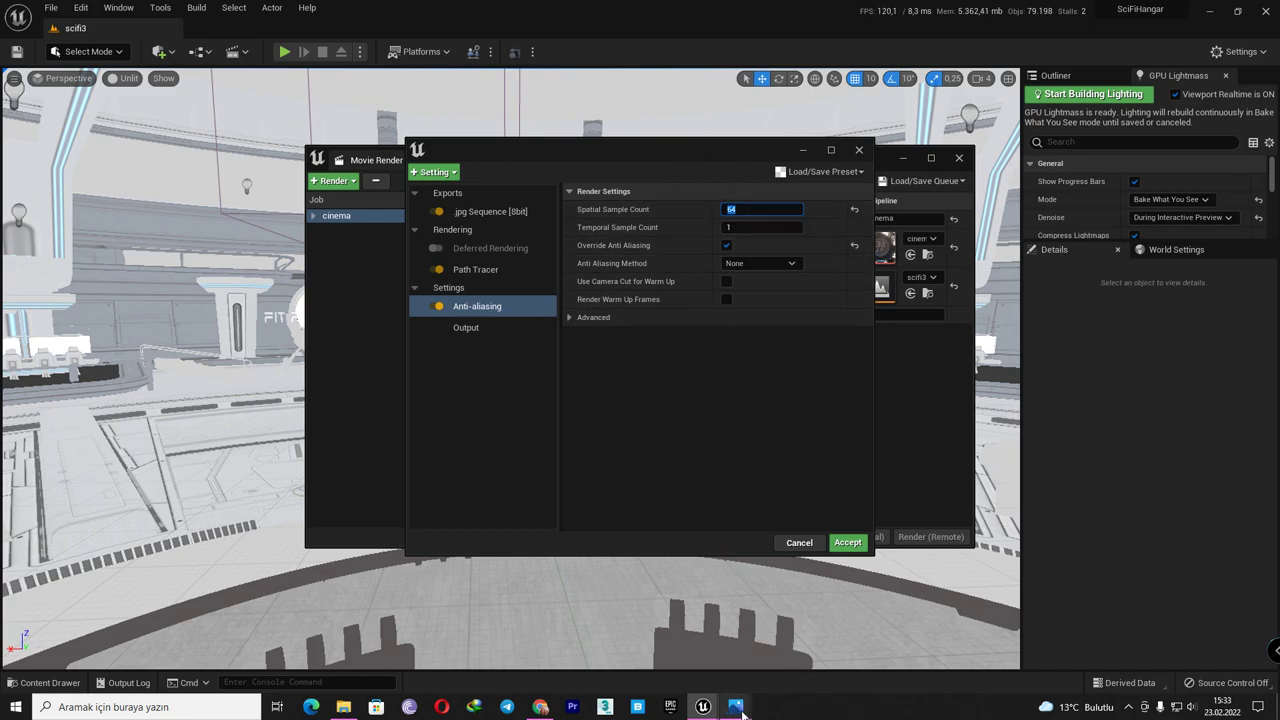
- Restore the Photos comparison and close the 64TempSupcinema.0004 window
mouse_move(736, 706)
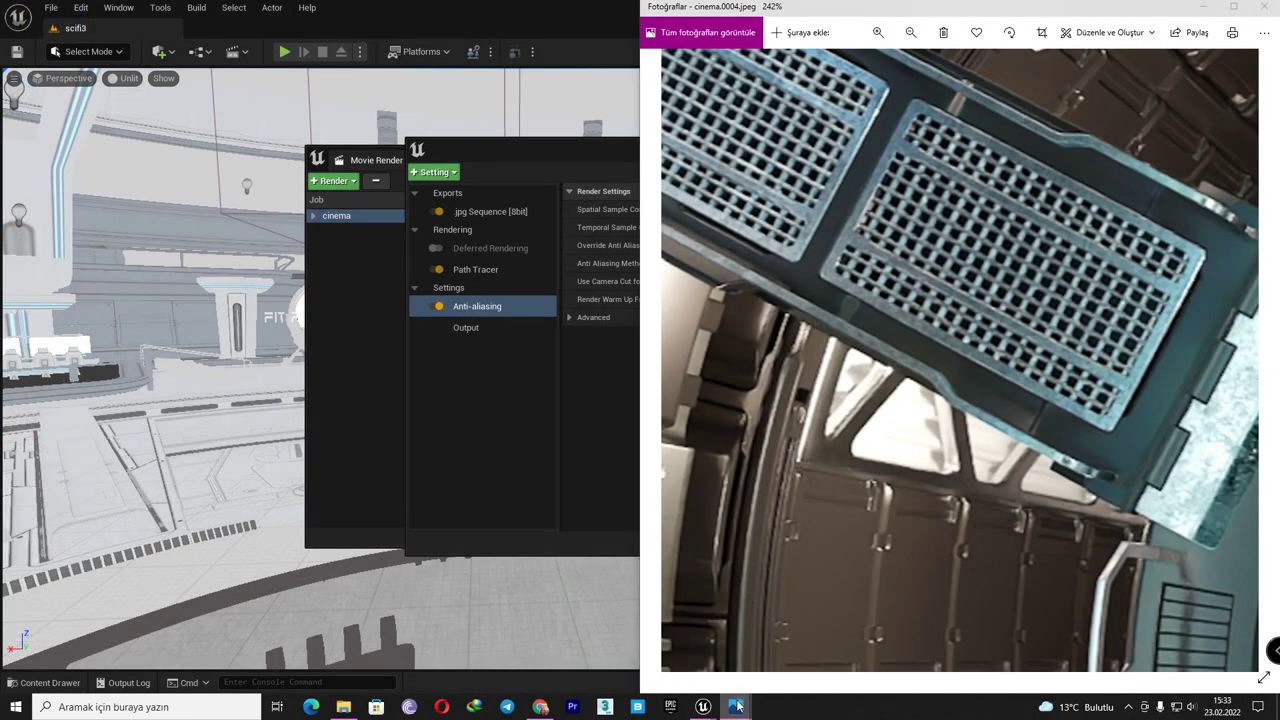
left_click(800, 650)
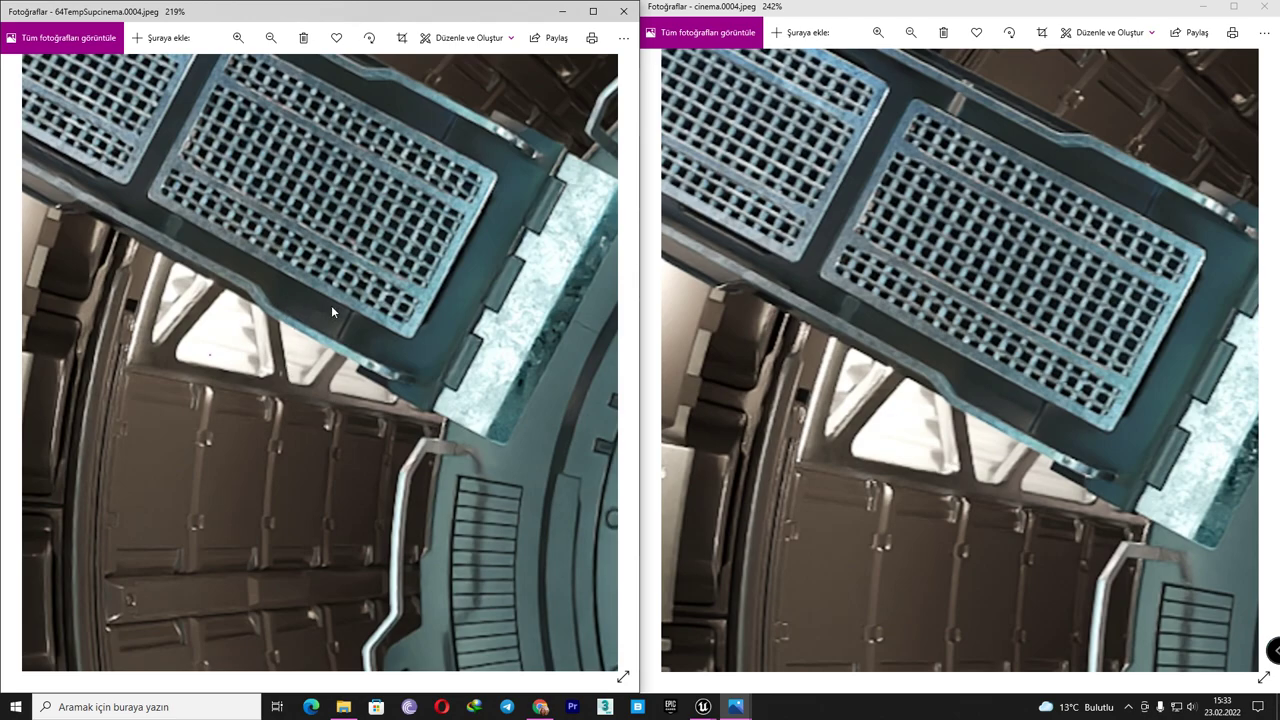
left_click(623, 11)
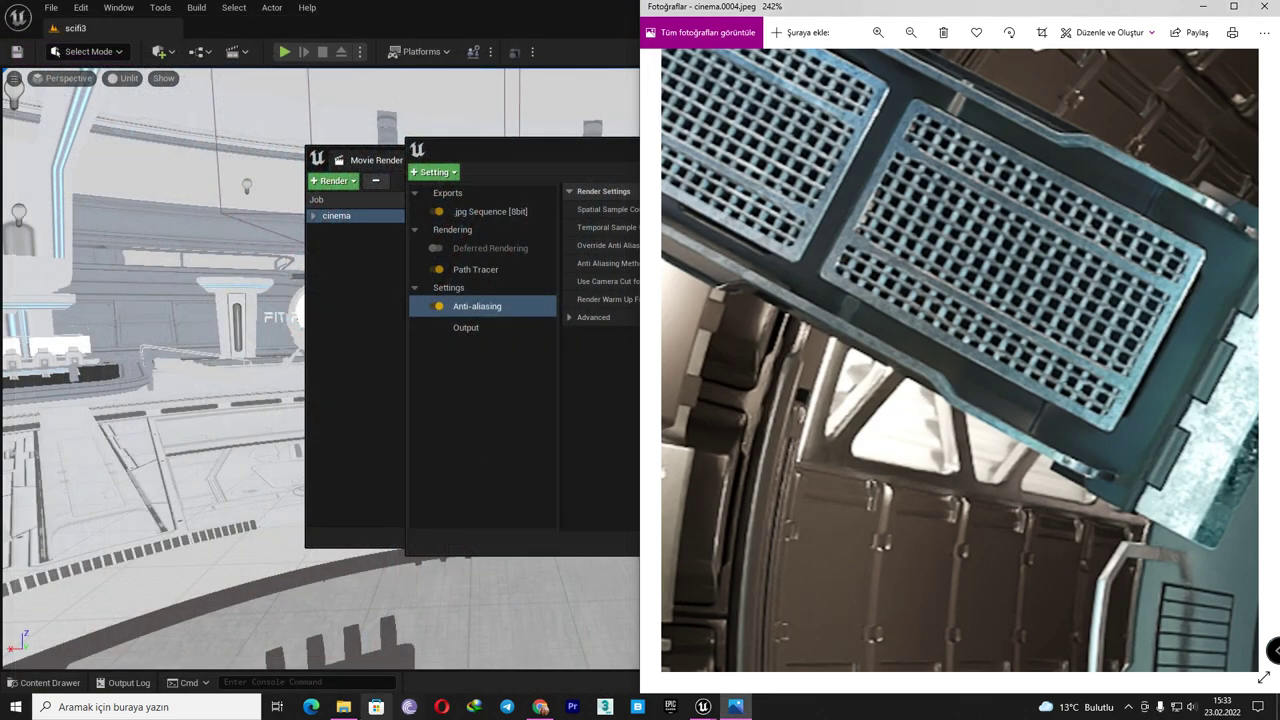
left_click(343, 706)
- Open 64-10.jpeg full-screen in Photos and zoom into one region
double_click(600, 135)
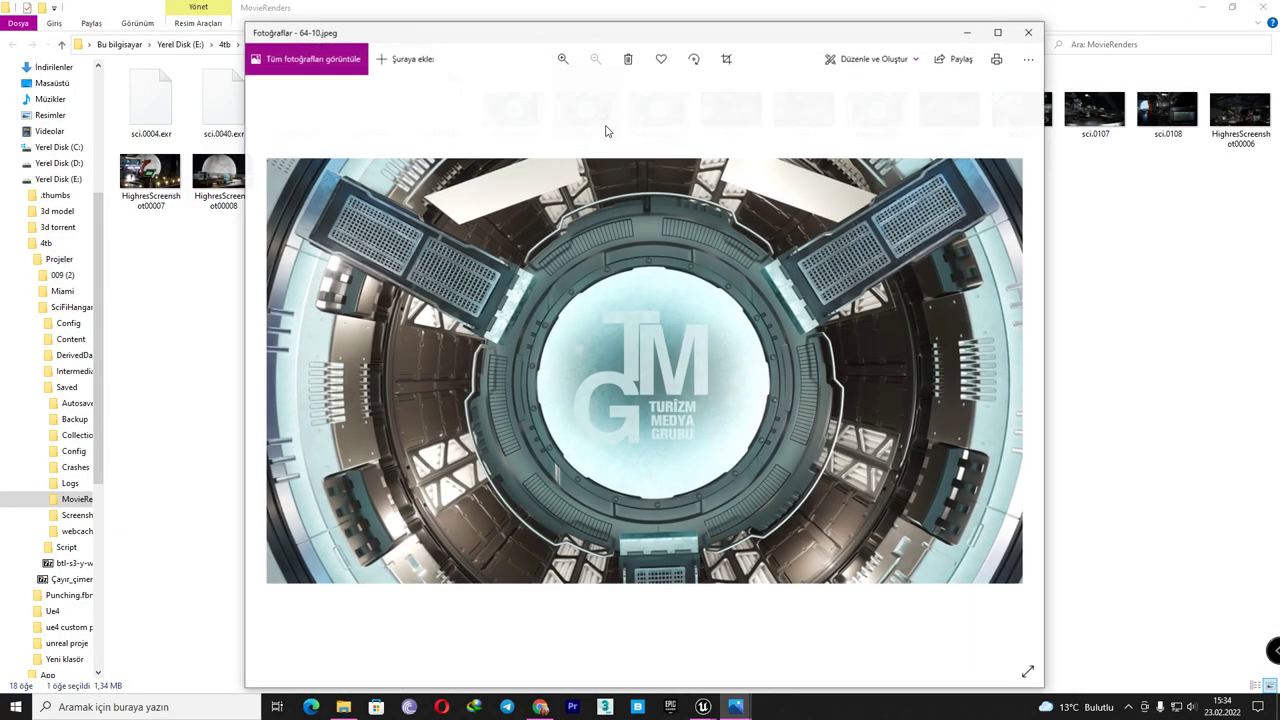
left_click(997, 32)
scroll(431, 308, "up", 3)
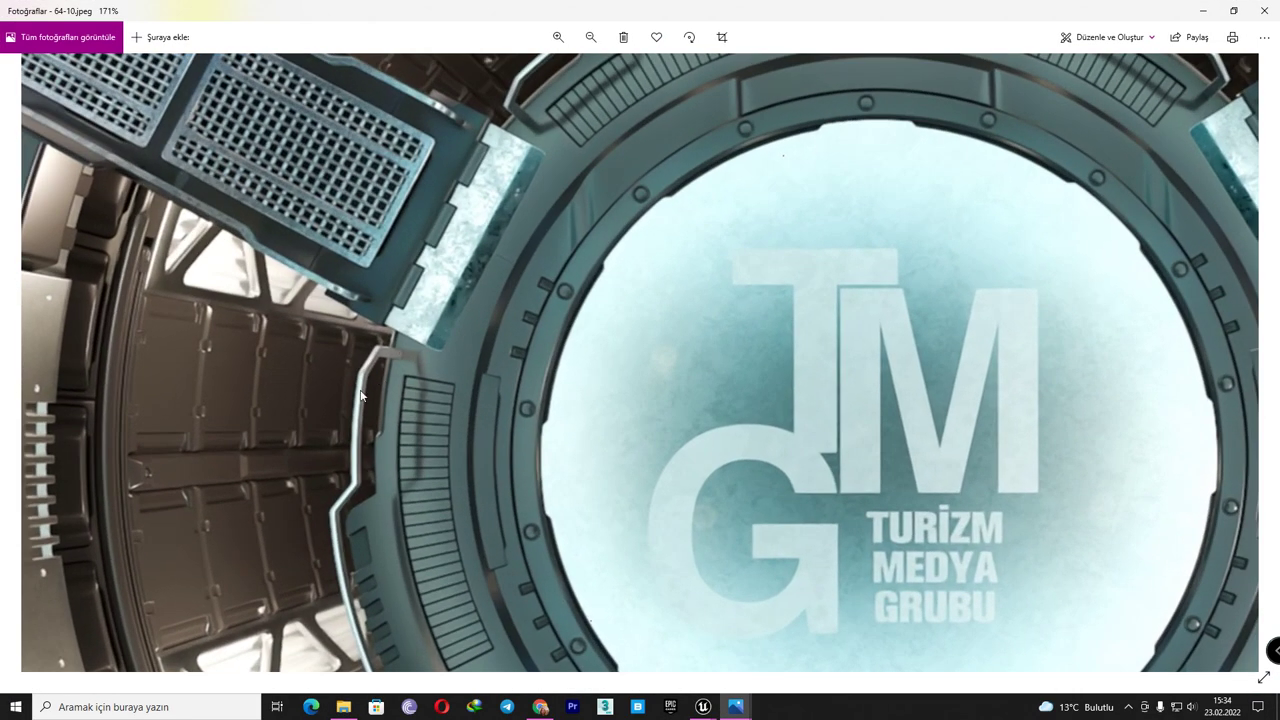
scroll(362, 396, "up", 3)
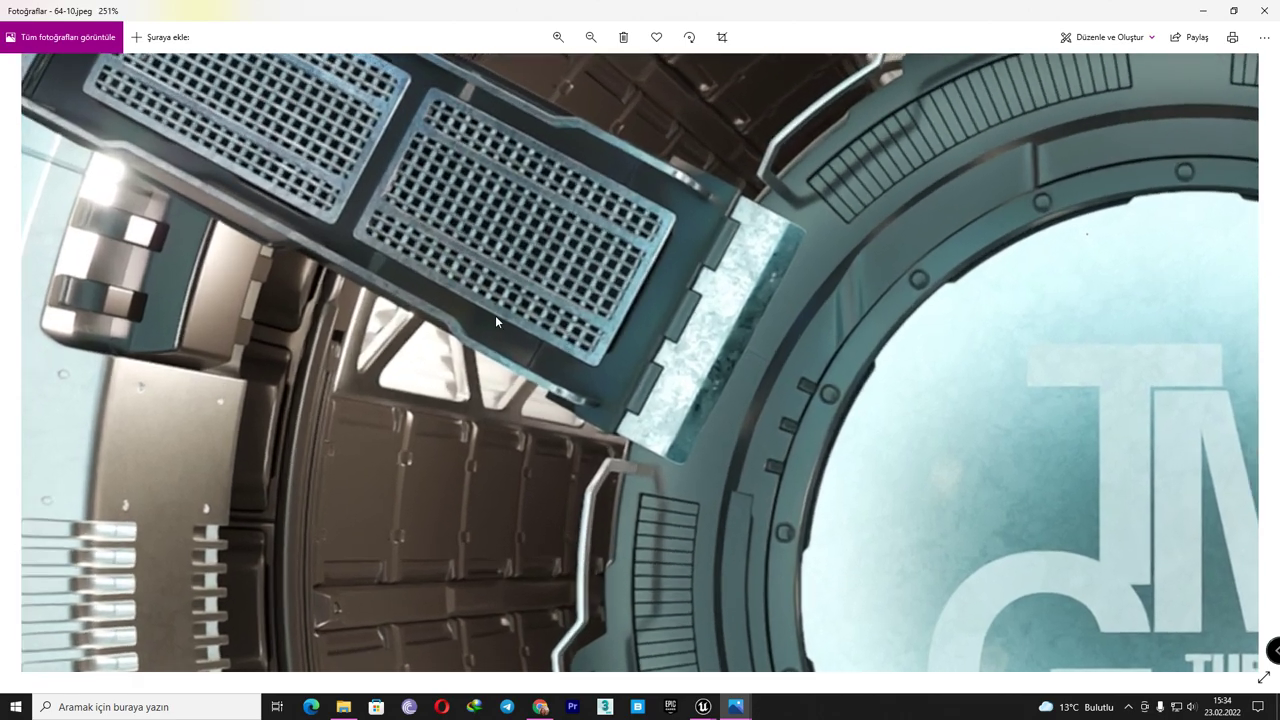
left_click_drag(497, 460, 536, 327)
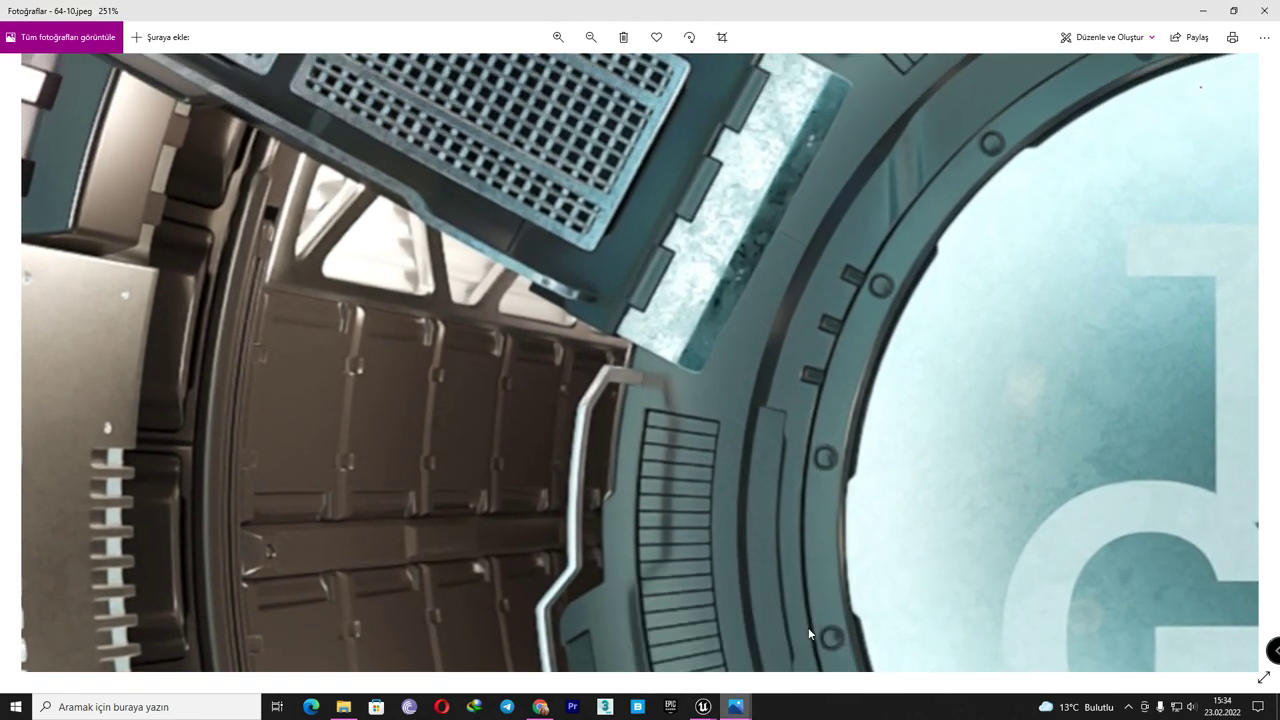
- Snap 64-10 left and cinema.0004 right, then zoom both images to 380%
left_click_drag(675, 8, 2, 97)
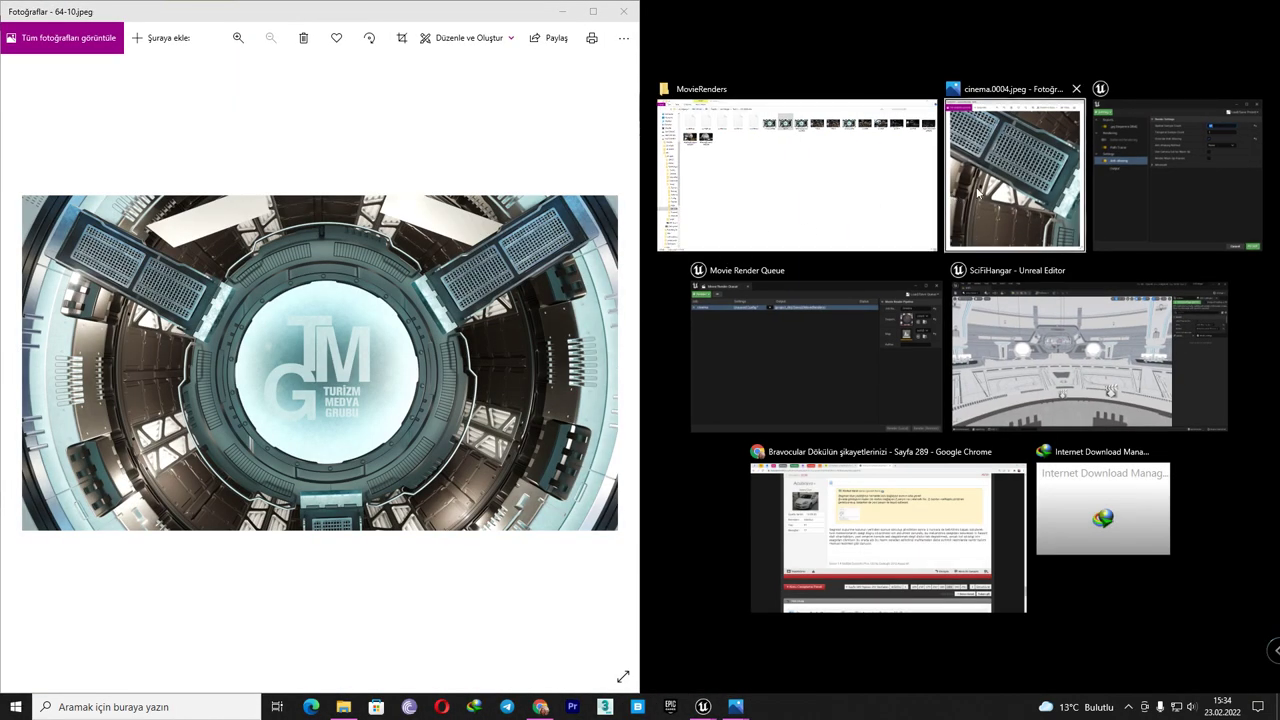
left_click(1000, 190)
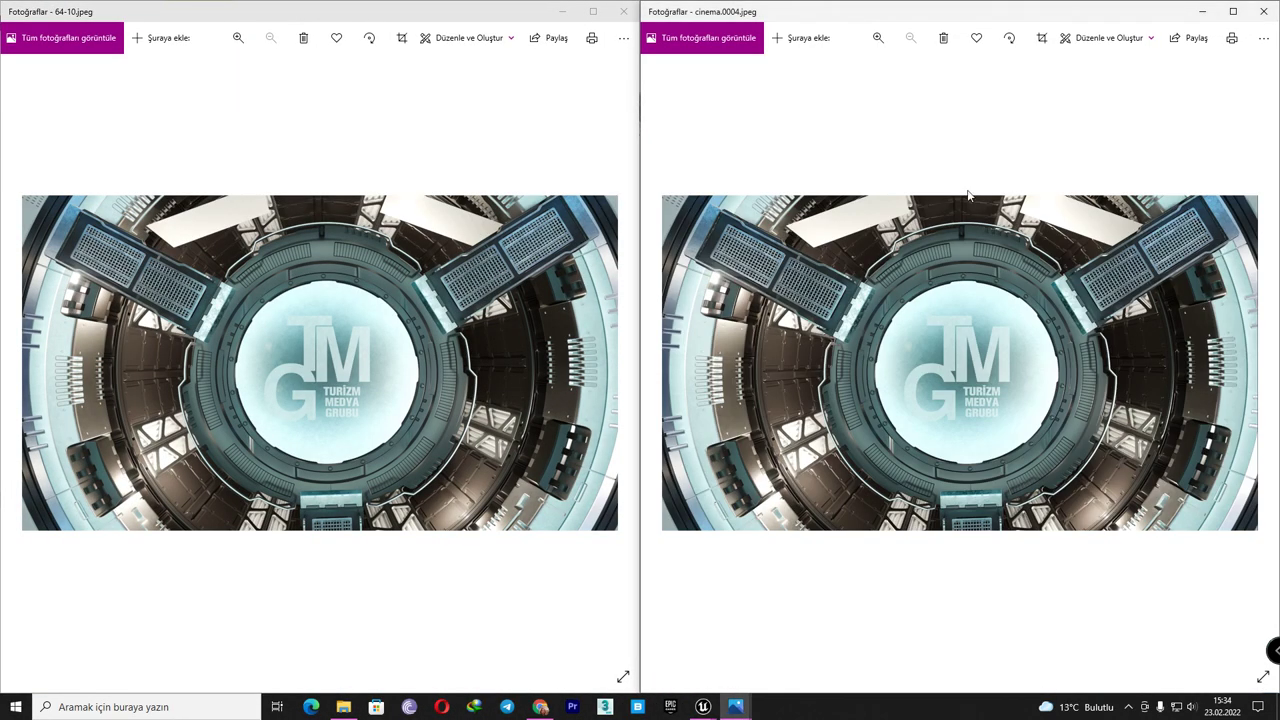
scroll(850, 318, "up", 3)
scroll(425, 362, "up", 3)
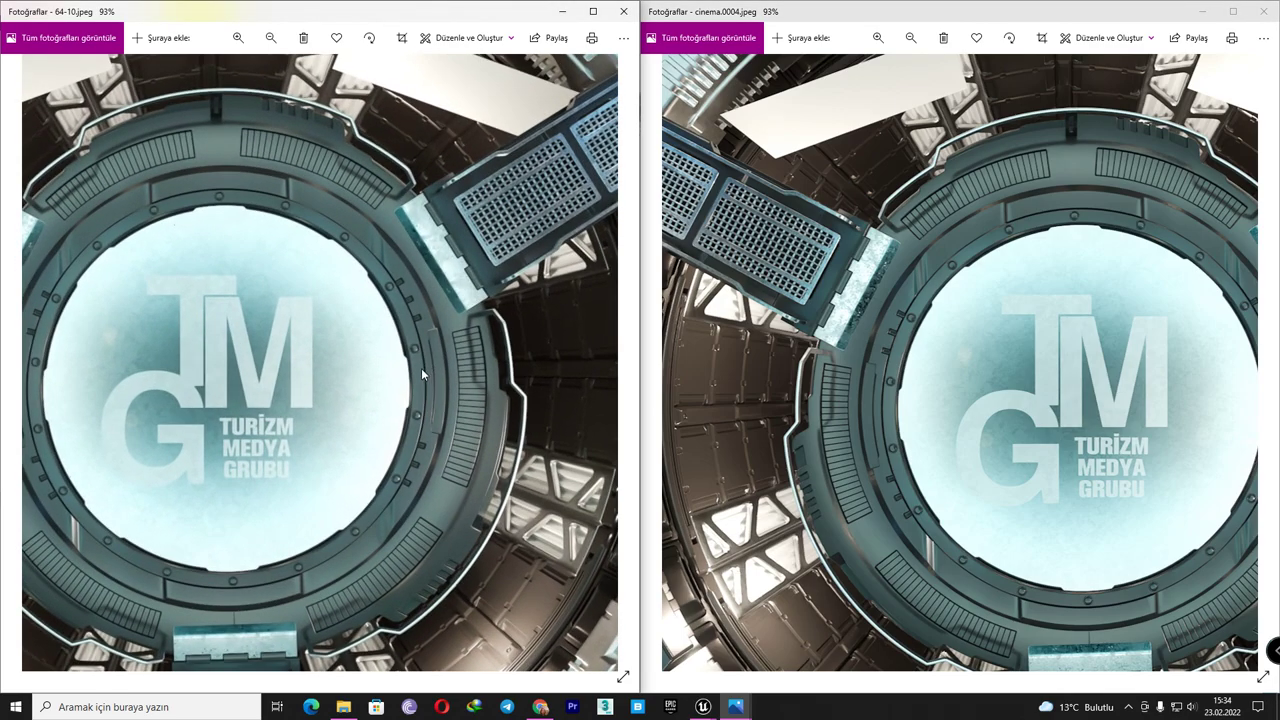
scroll(495, 329, "up", 5)
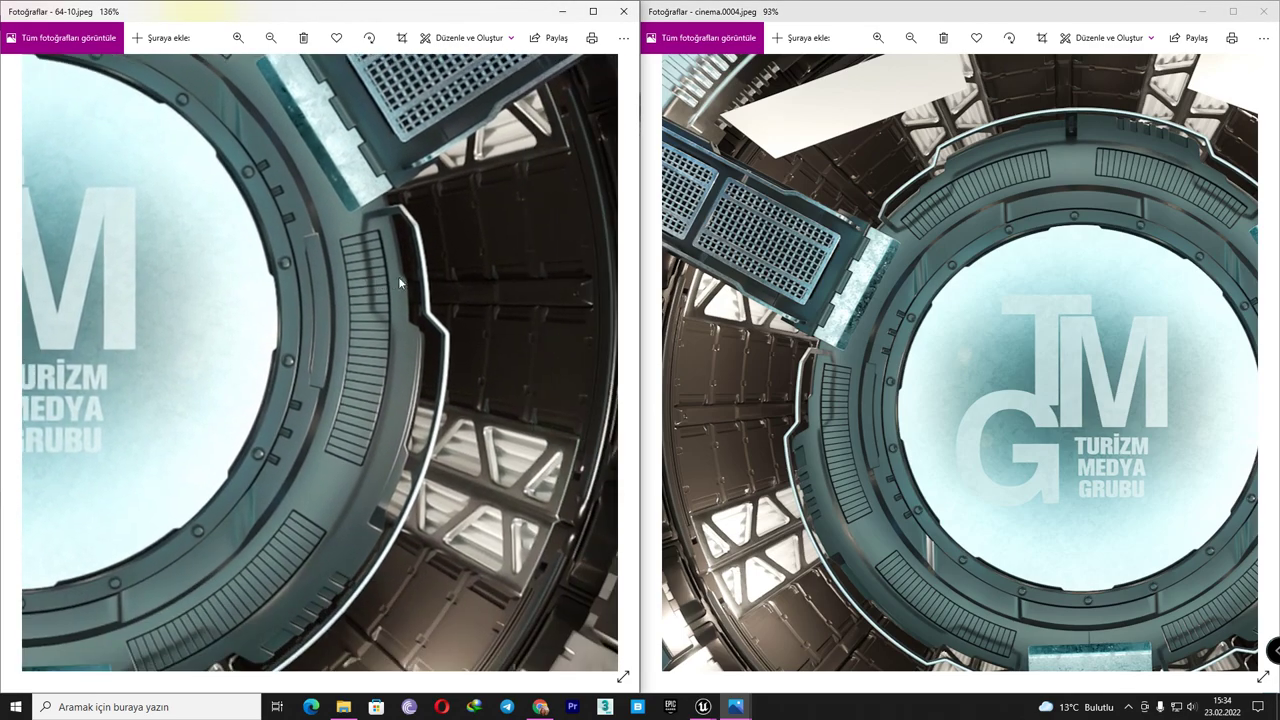
left_click(968, 298)
scroll(920, 230, "up", 3)
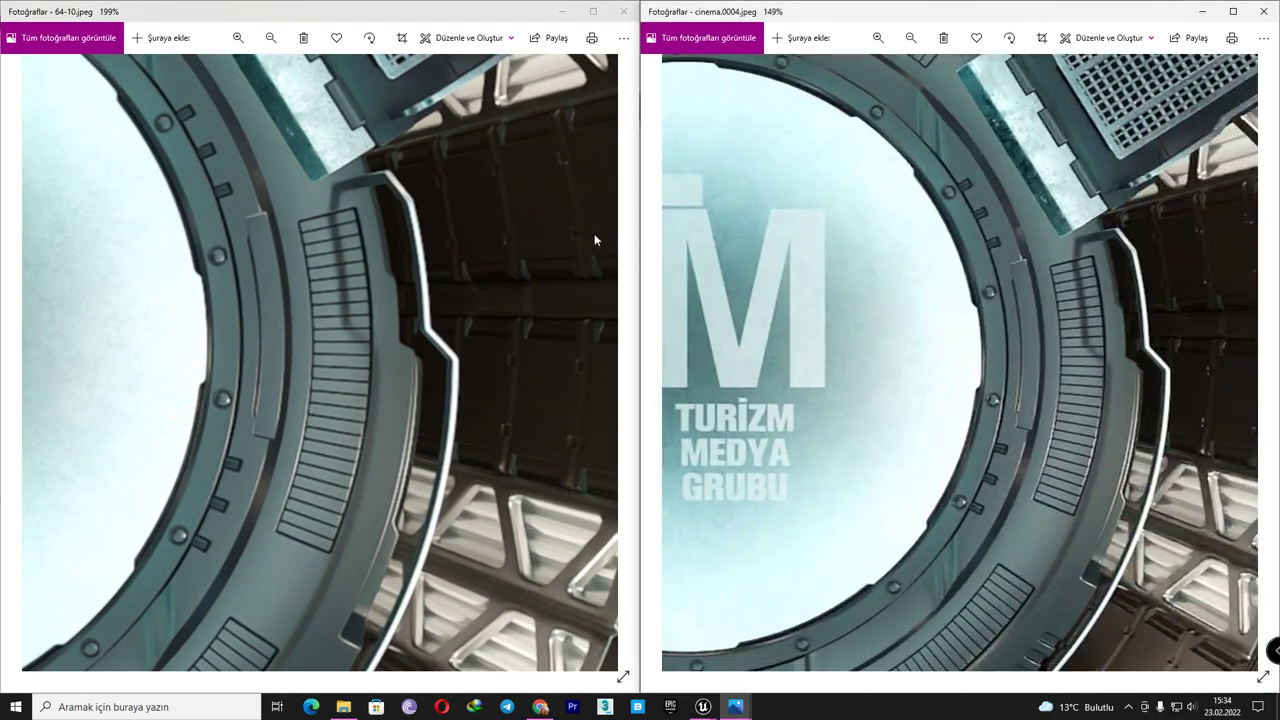
scroll(1002, 256, "up", 2)
scroll(1002, 256, "up", 2)
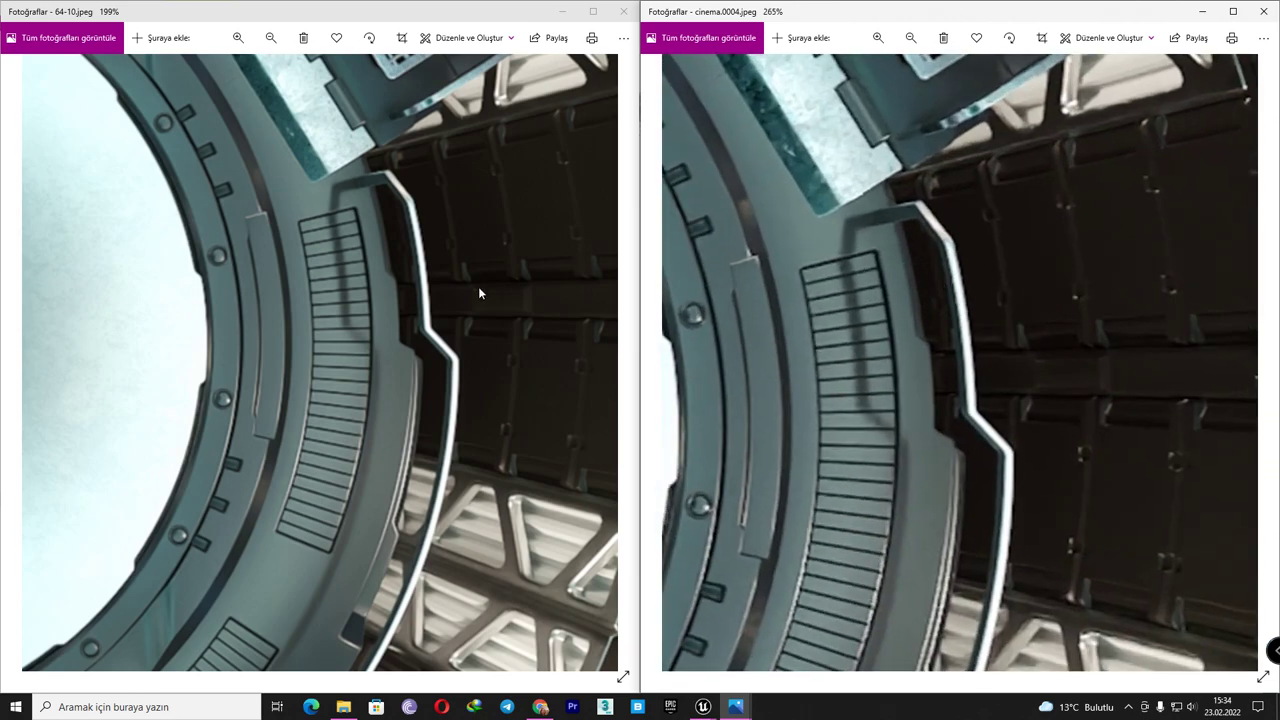
scroll(476, 289, "up", 3)
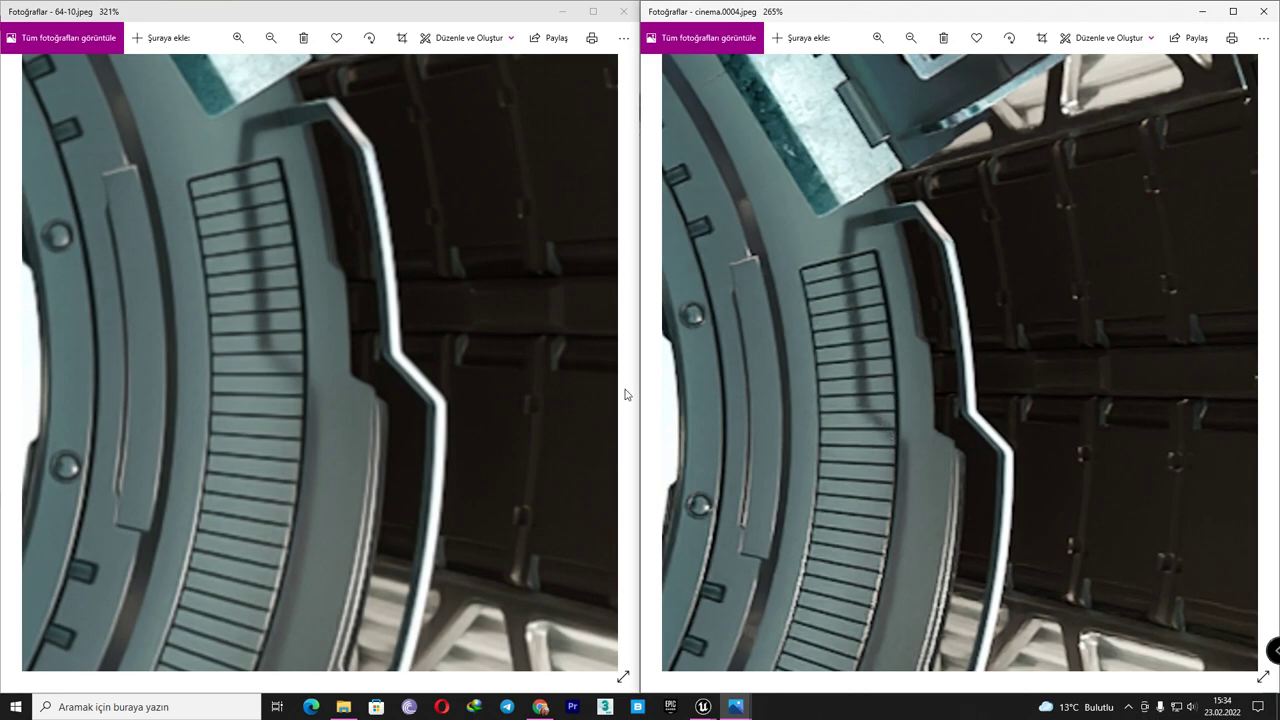
- Match both close-ups, bringing cinema.0004's triangular frame area into view
left_click_drag(503, 410, 506, 241)
scroll(920, 326, "up", 3)
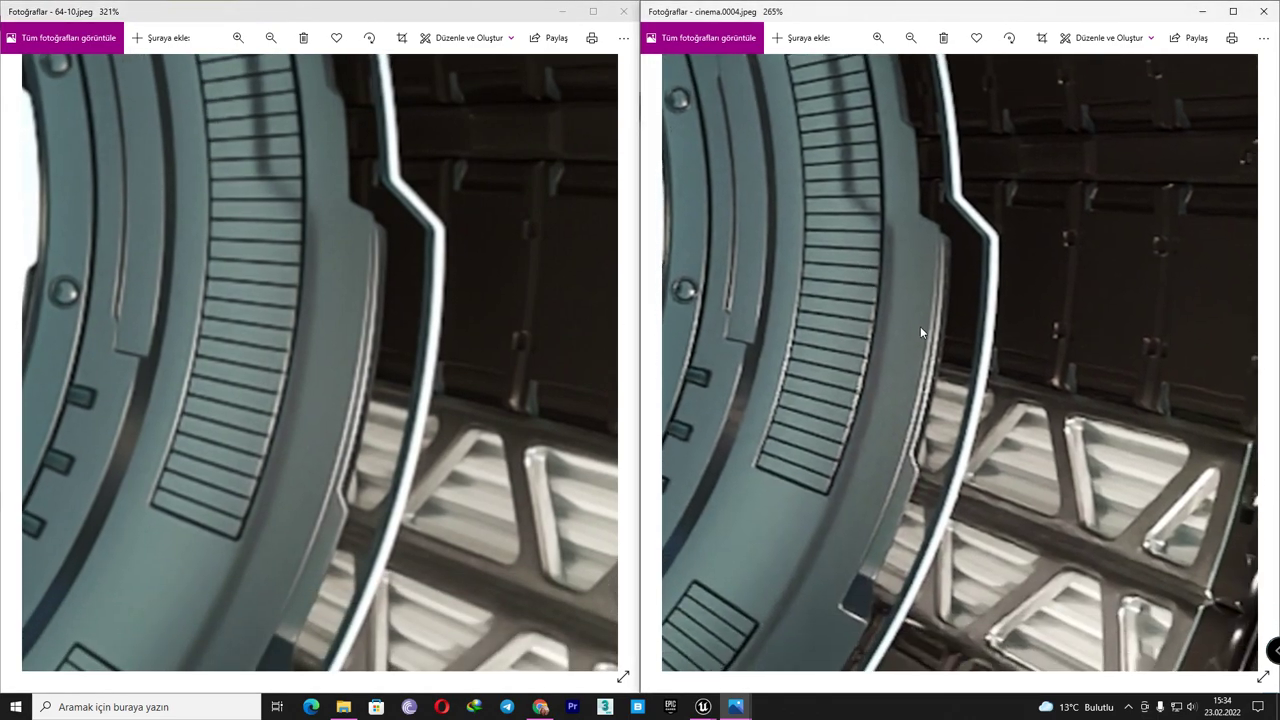
scroll(927, 331, "up", 2)
scroll(339, 374, "up", 2)
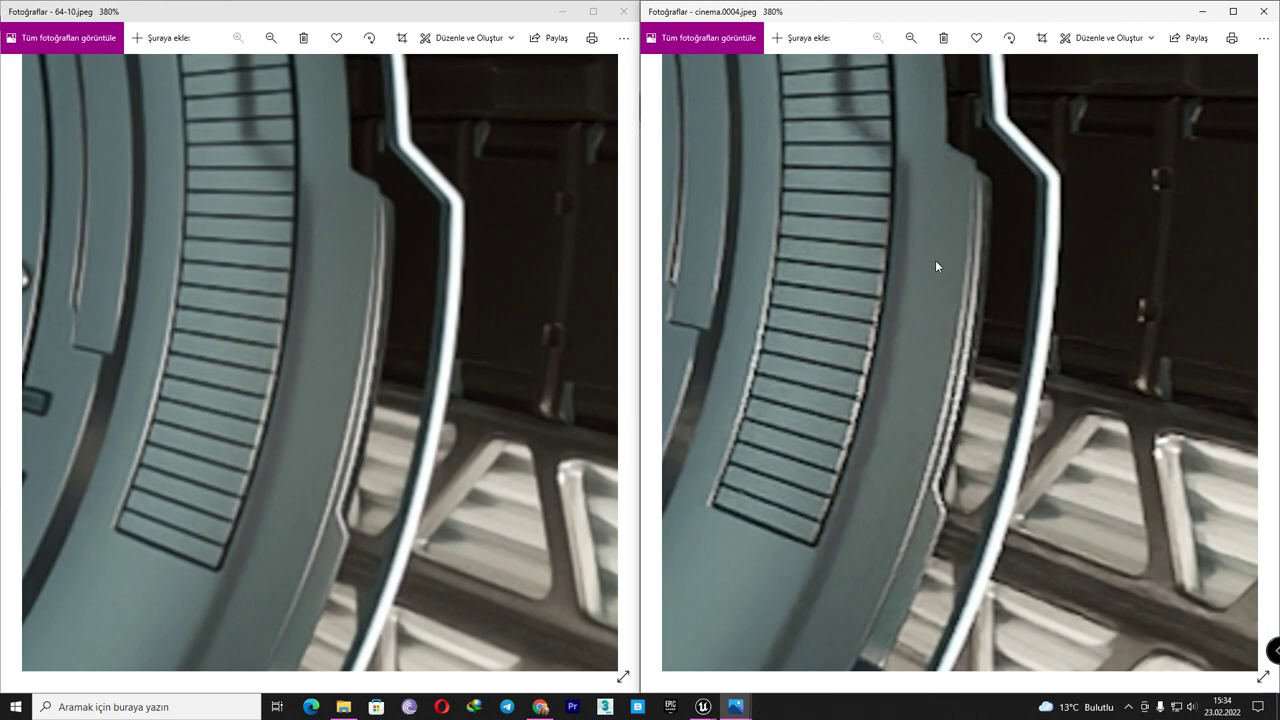
scroll(927, 261, "down", 3)
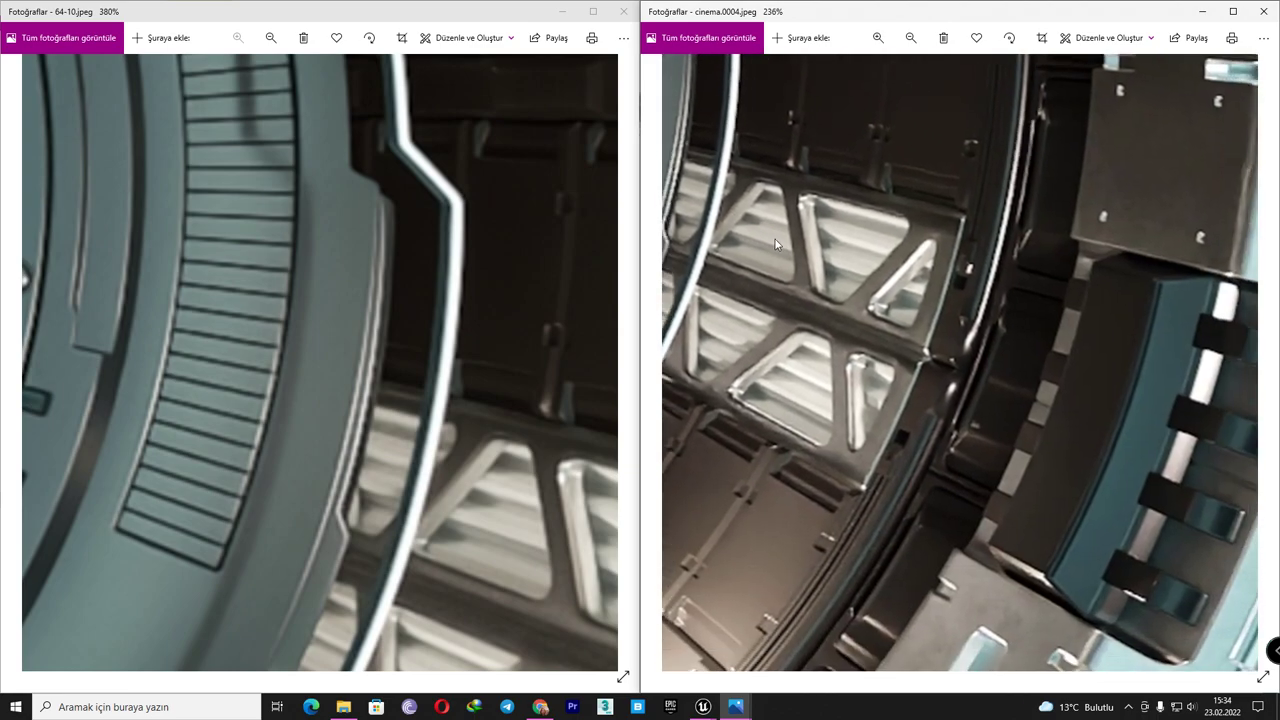
mouse_move(775, 244)
left_mouse_down()
mouse_move(717, 101)
mouse_move(1149, 291)
left_mouse_up()
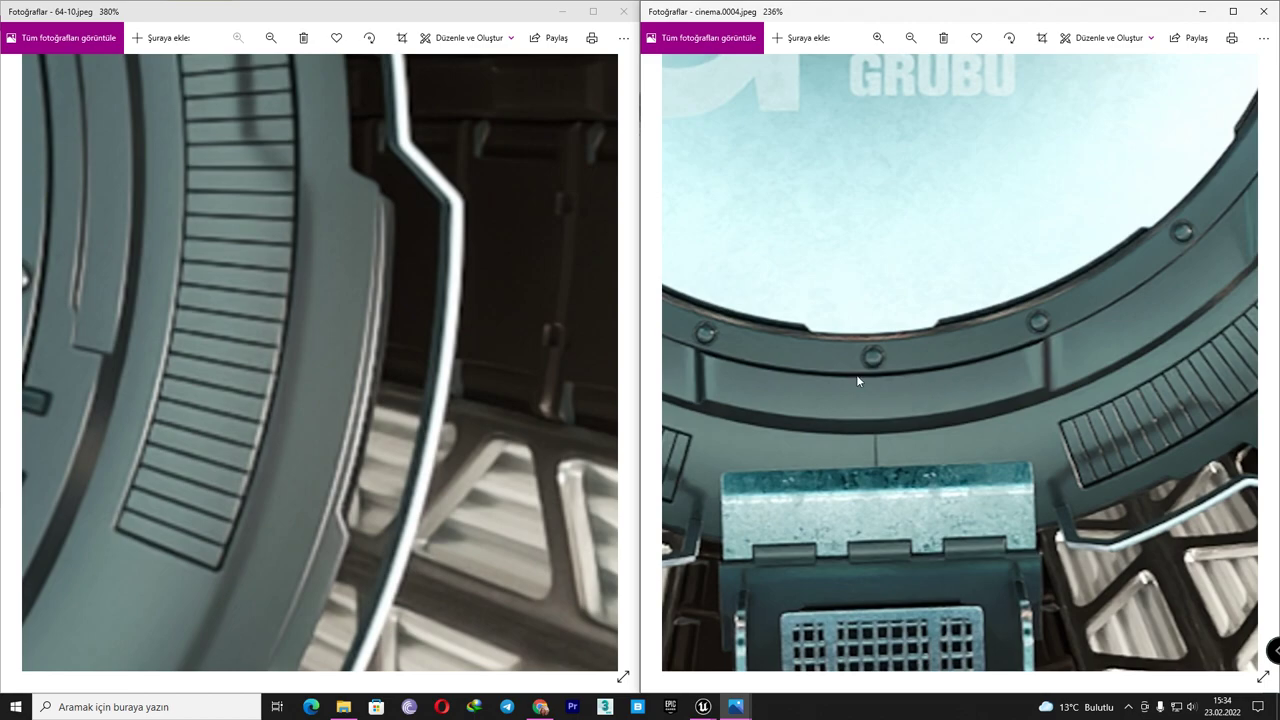
mouse_move(857, 374)
left_mouse_down()
mouse_move(1151, 380)
mouse_move(1128, 373)
mouse_move(1130, 417)
left_mouse_up()
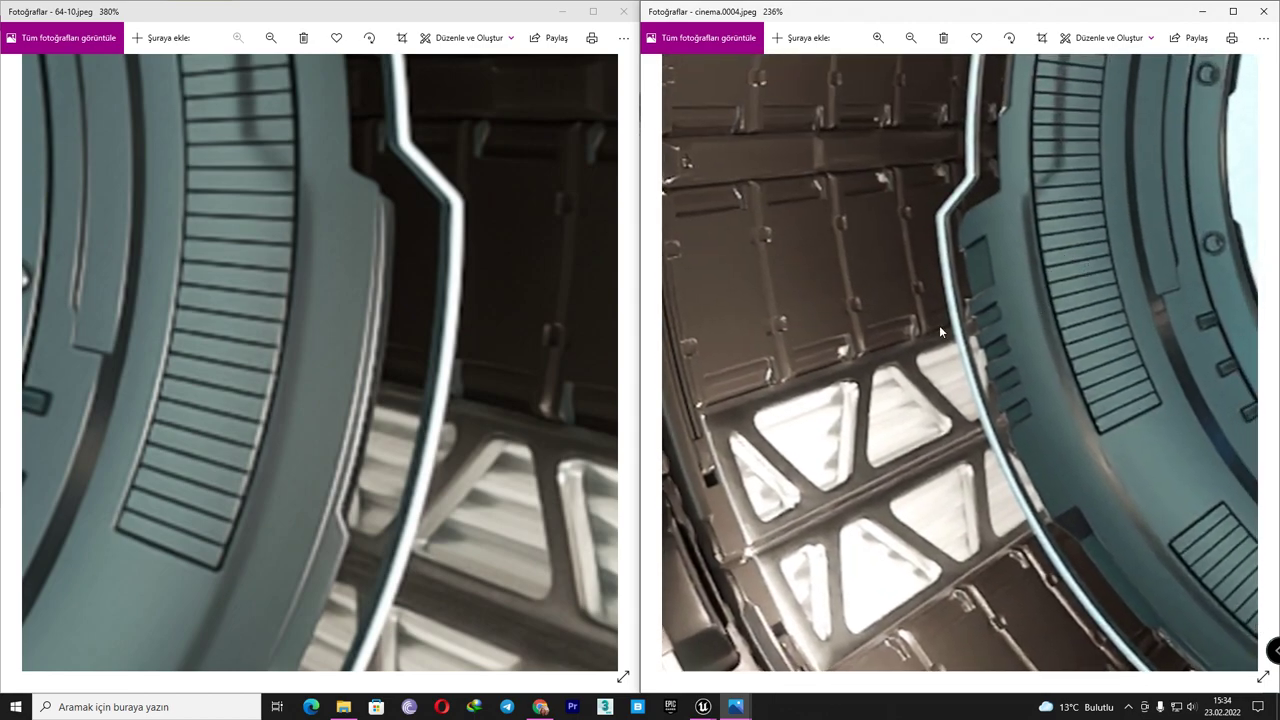
scroll(939, 322, "up", 2)
- Align both renders on the ring, frame, ladder section and grid panel
left_click_drag(200, 365, 503, 361)
left_click_drag(223, 360, 560, 330)
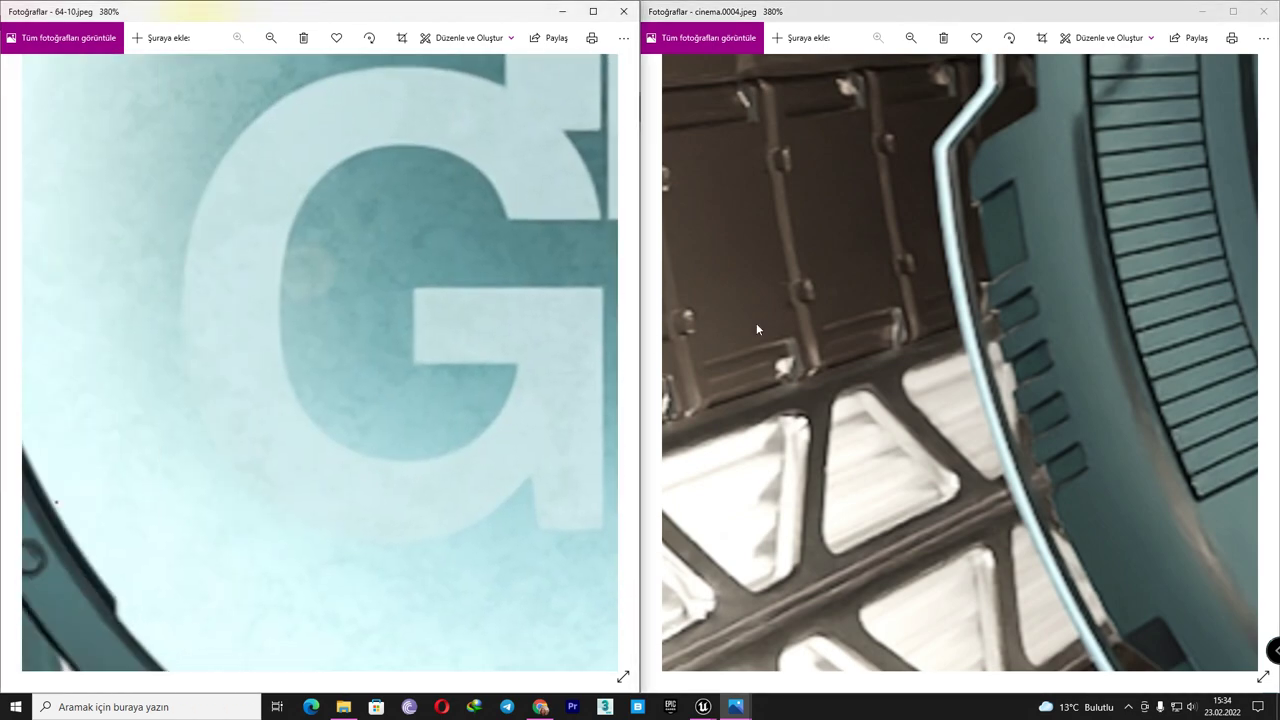
mouse_move(250, 300)
left_mouse_down()
mouse_move(486, 243)
mouse_move(698, 340)
left_mouse_up()
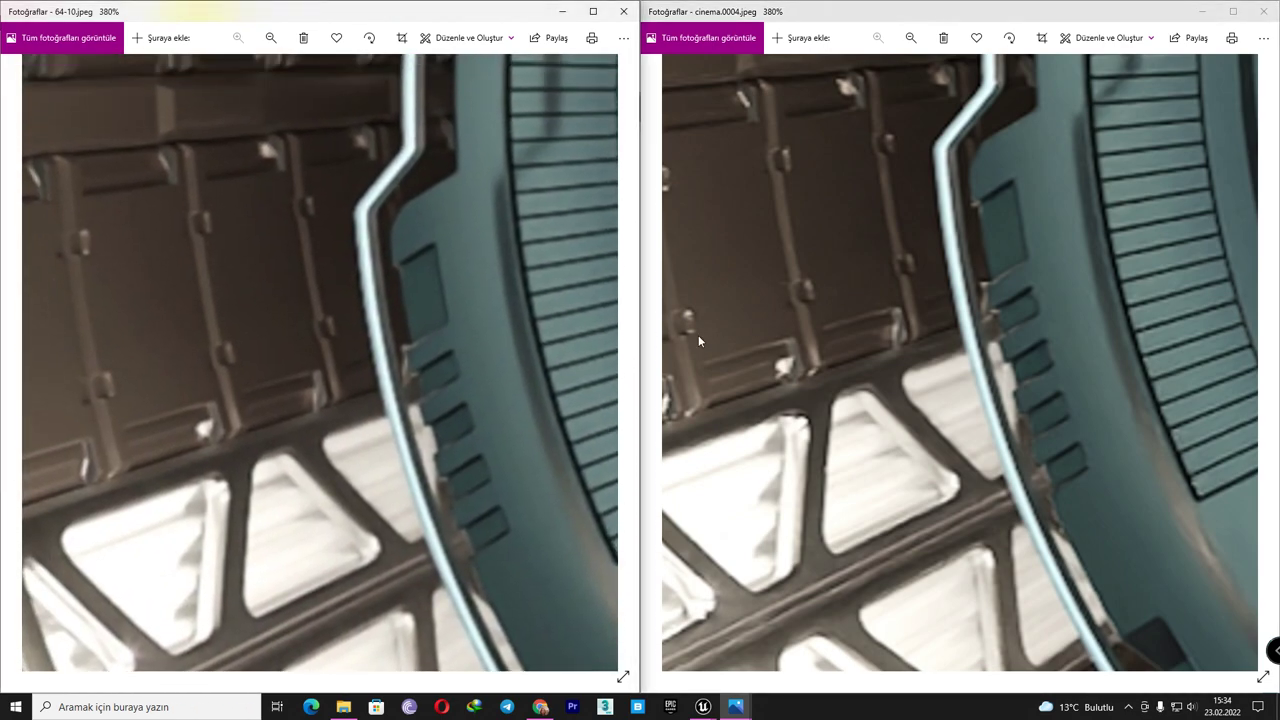
left_click_drag(552, 290, 548, 214)
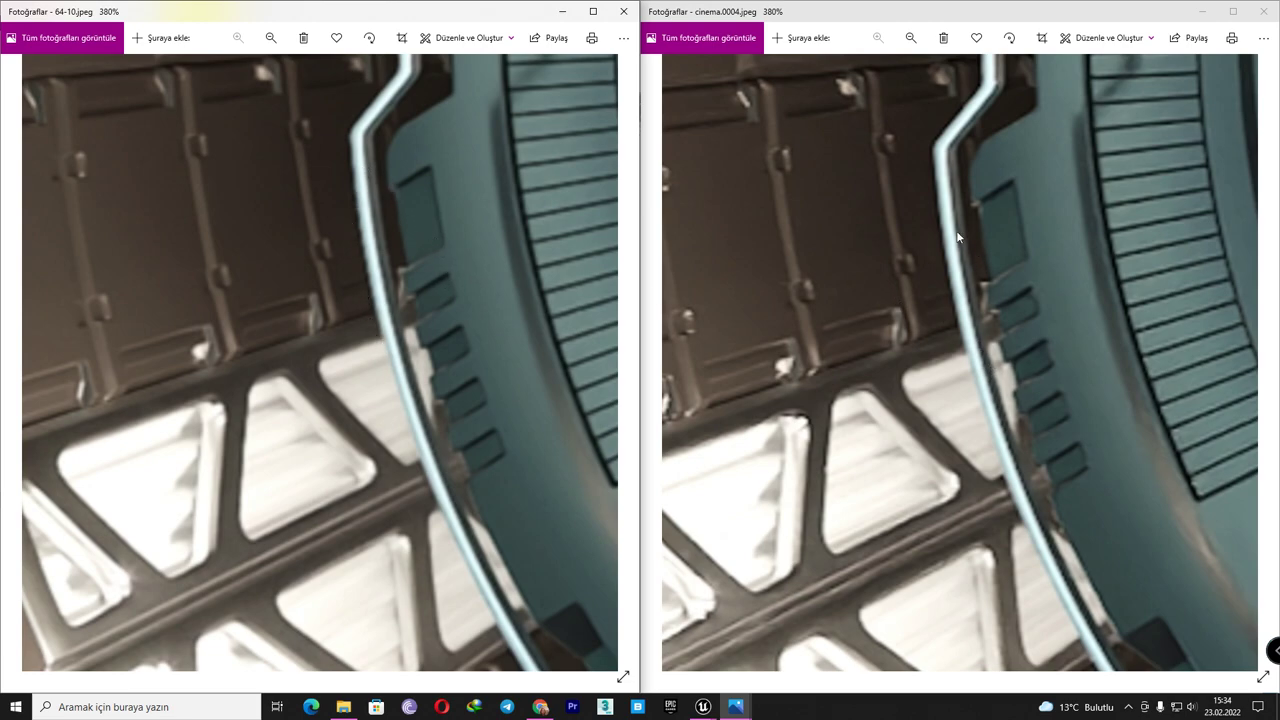
mouse_move(401, 91)
left_mouse_down()
mouse_move(486, 307)
mouse_move(298, 228)
left_mouse_up()
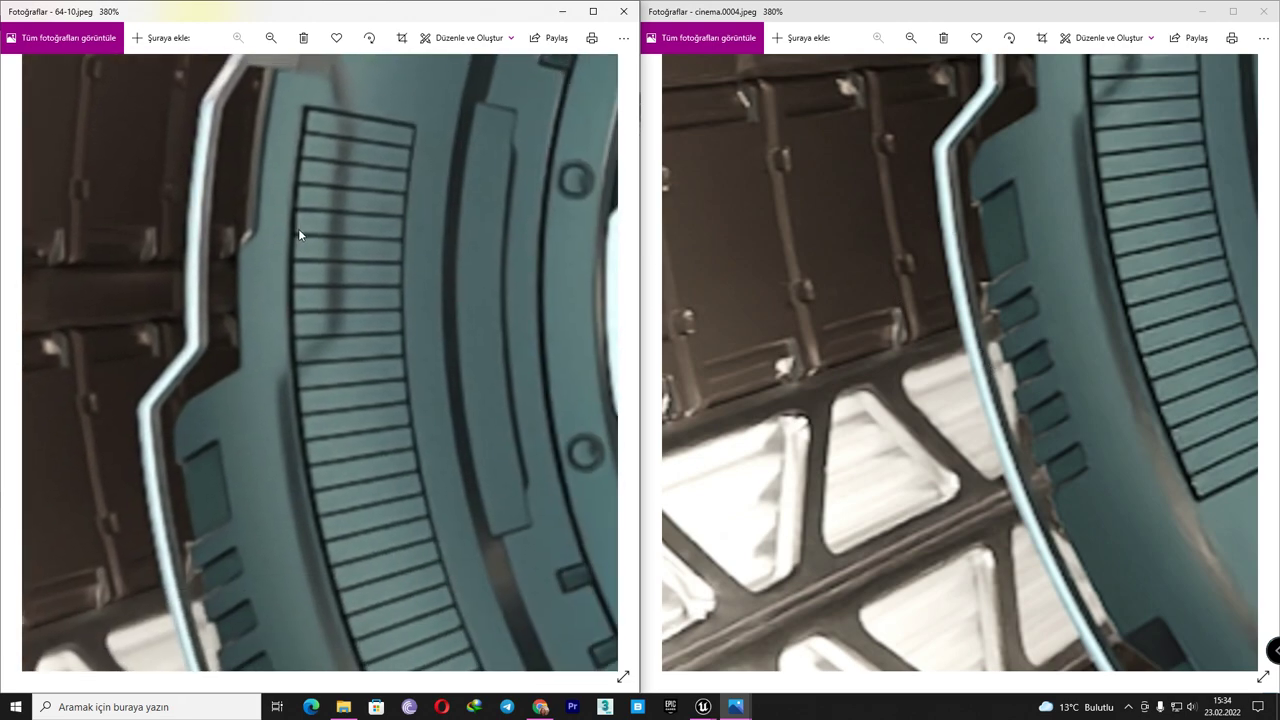
mouse_move(1042, 238)
left_mouse_down()
mouse_move(800, 355)
mouse_move(824, 494)
left_mouse_up()
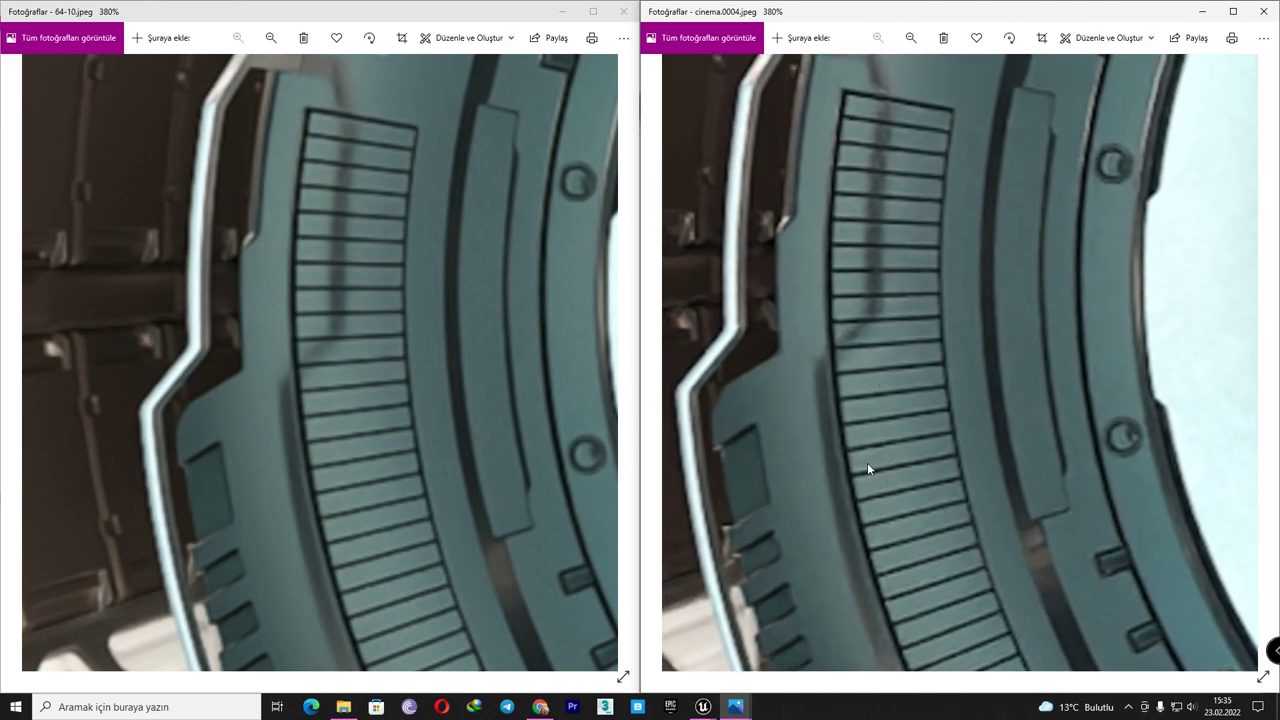
left_click_drag(481, 413, 315, 412)
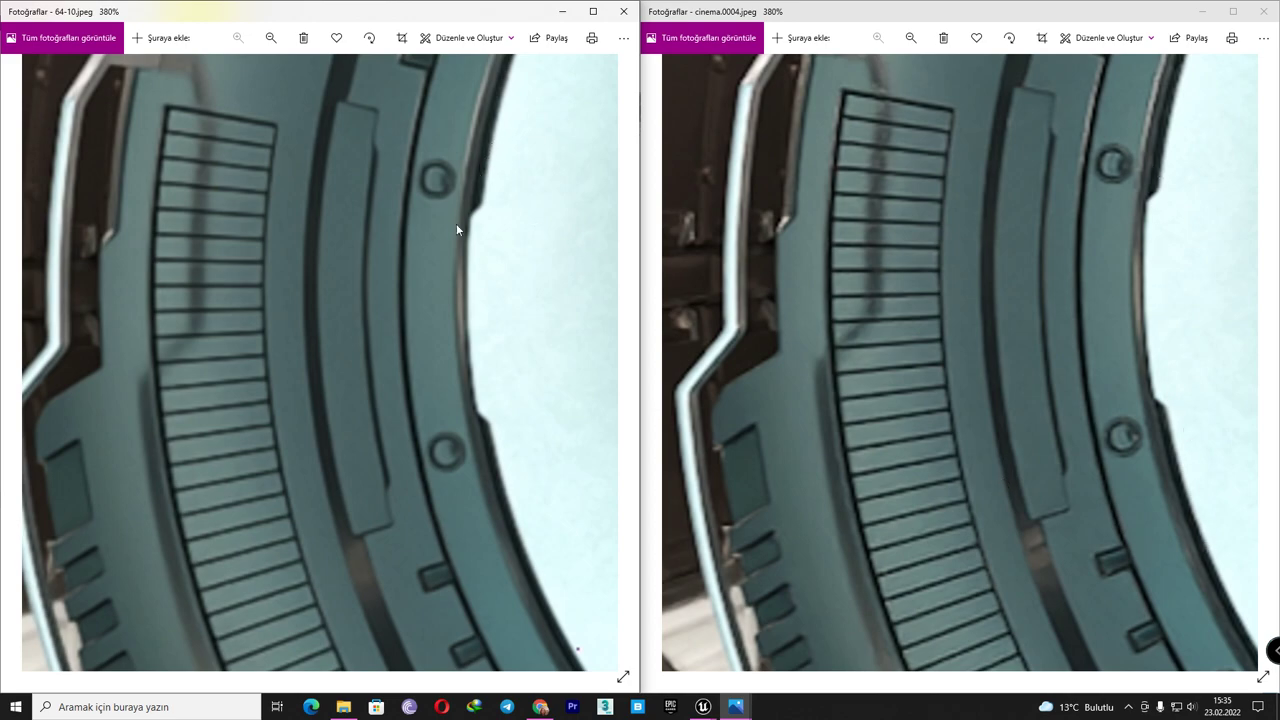
left_click_drag(517, 284, 409, 561)
left_click_drag(1065, 199, 1000, 426)
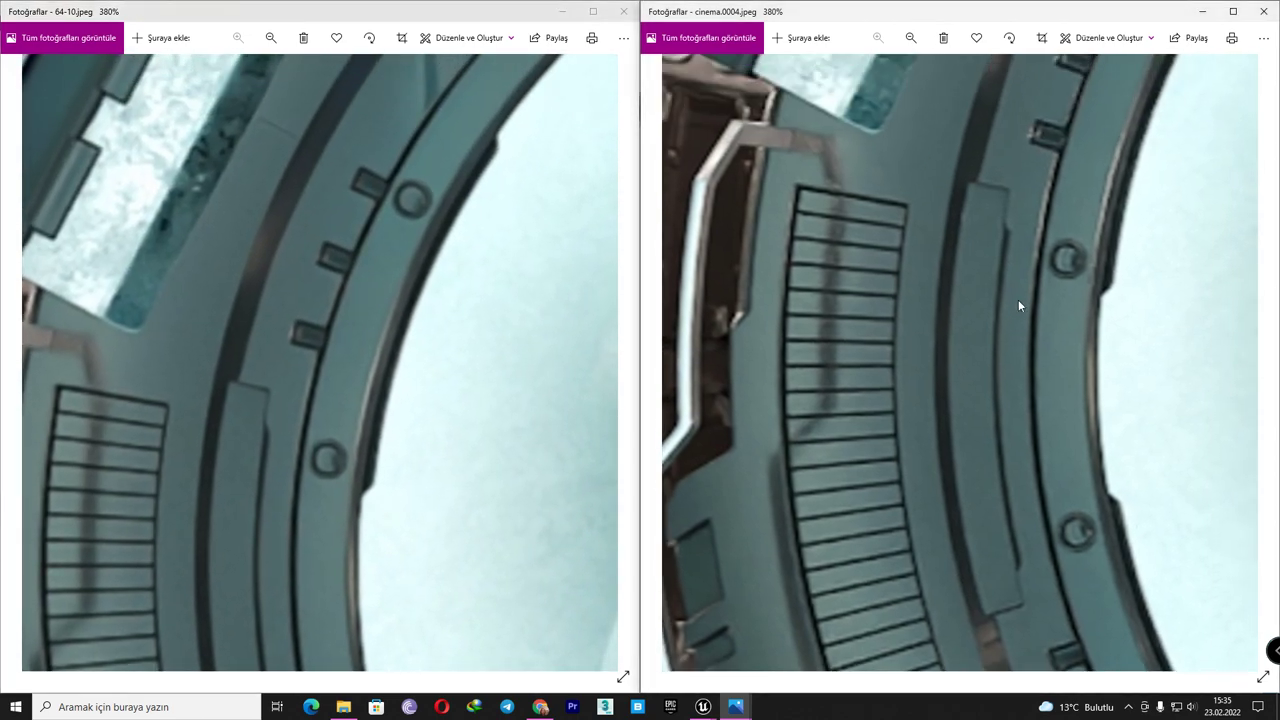
left_click_drag(521, 315, 603, 517)
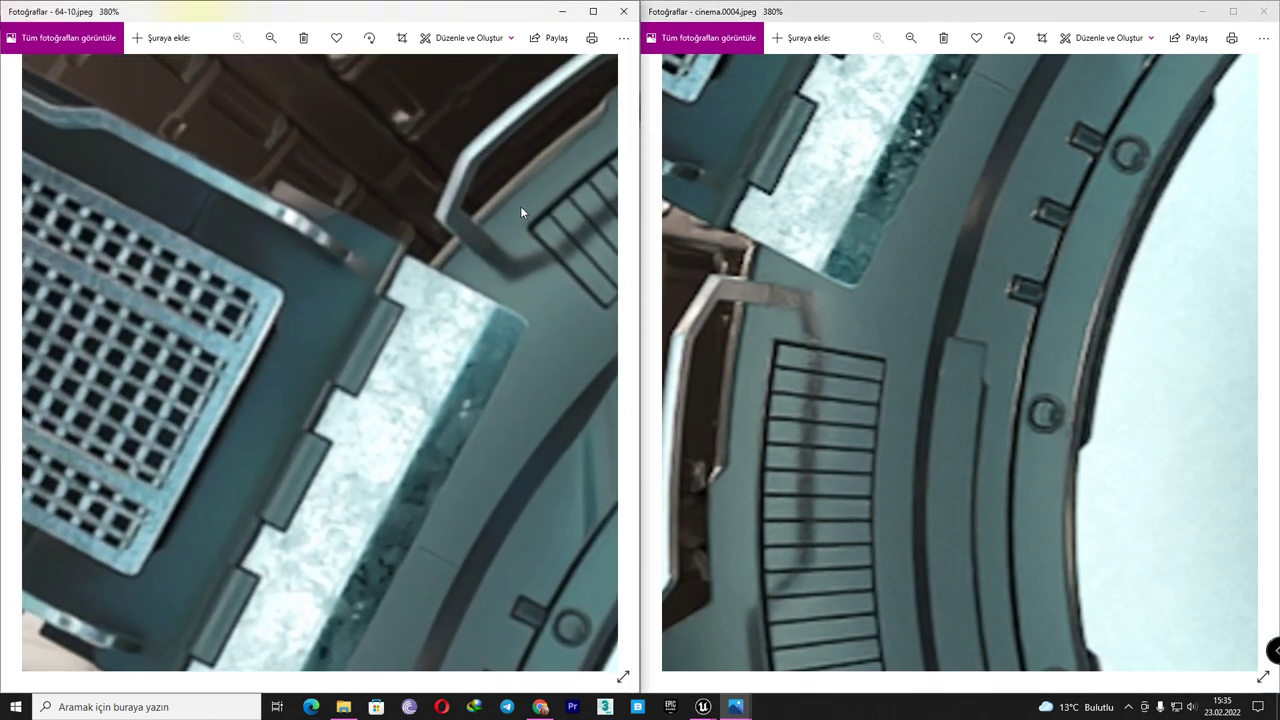
left_click_drag(520, 206, 395, 373)
left_click_drag(473, 116, 455, 230)
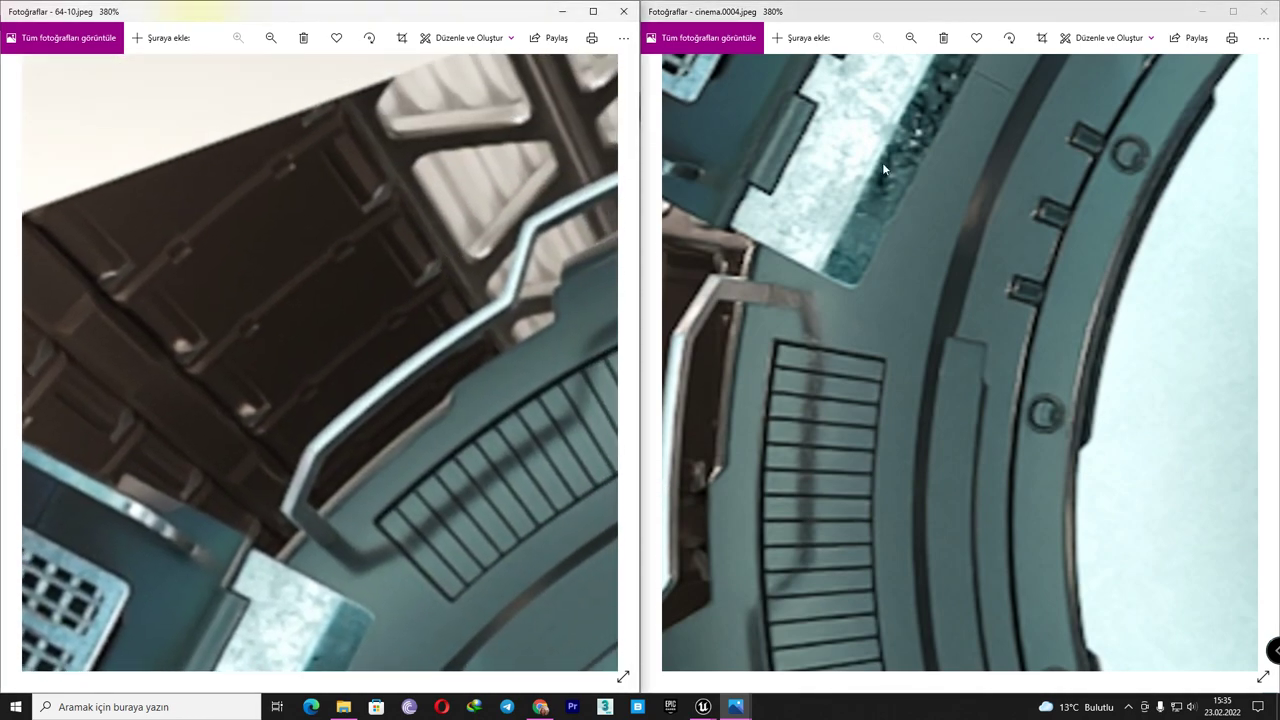
left_click_drag(882, 170, 947, 348)
mouse_move(346, 341)
left_mouse_down()
mouse_move(468, 267)
mouse_move(343, 258)
left_mouse_up()
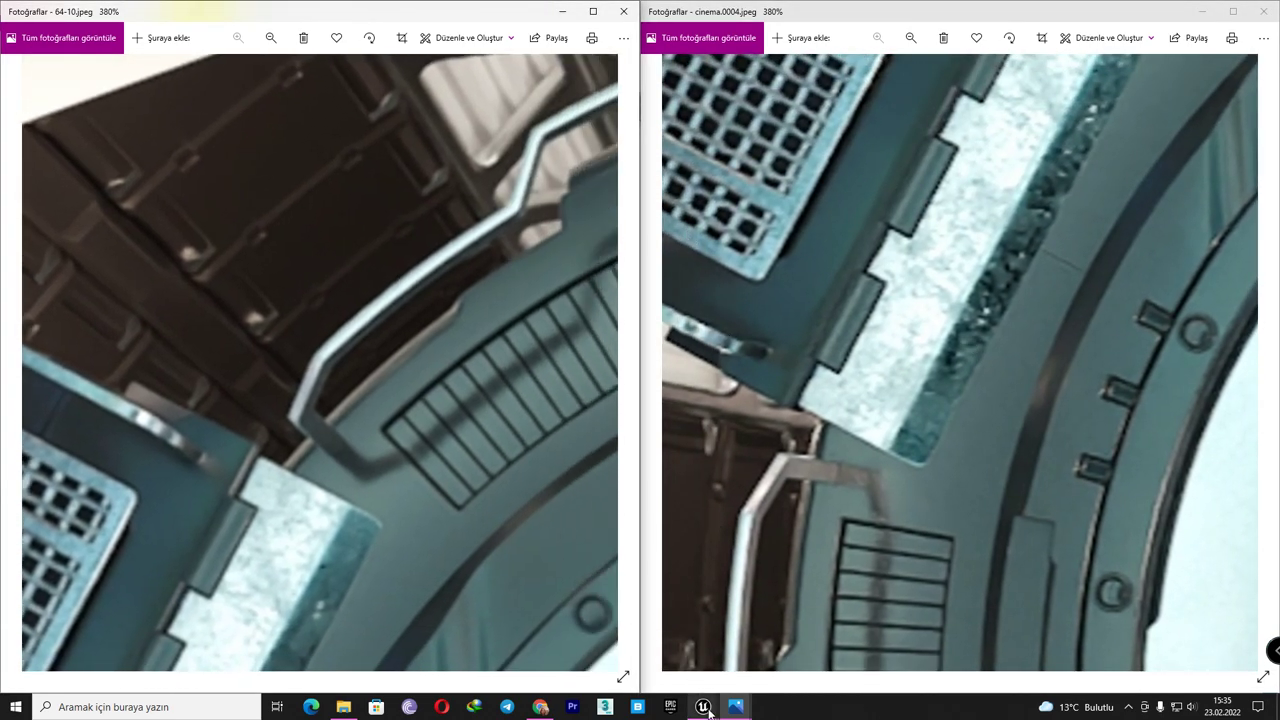
- Set the cinema job to 32 spatial and 16 temporal samples and apply
mouse_move(703, 706)
left_click(716, 644)
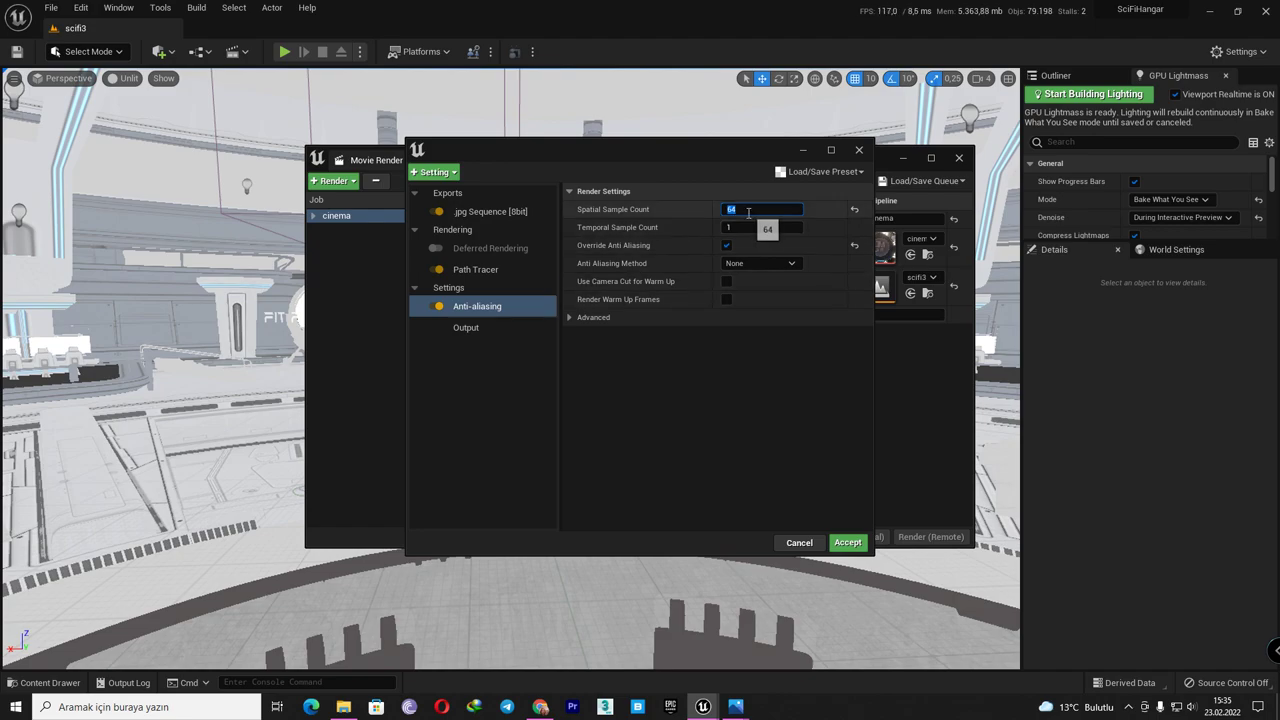
type("32")
key("Tab")
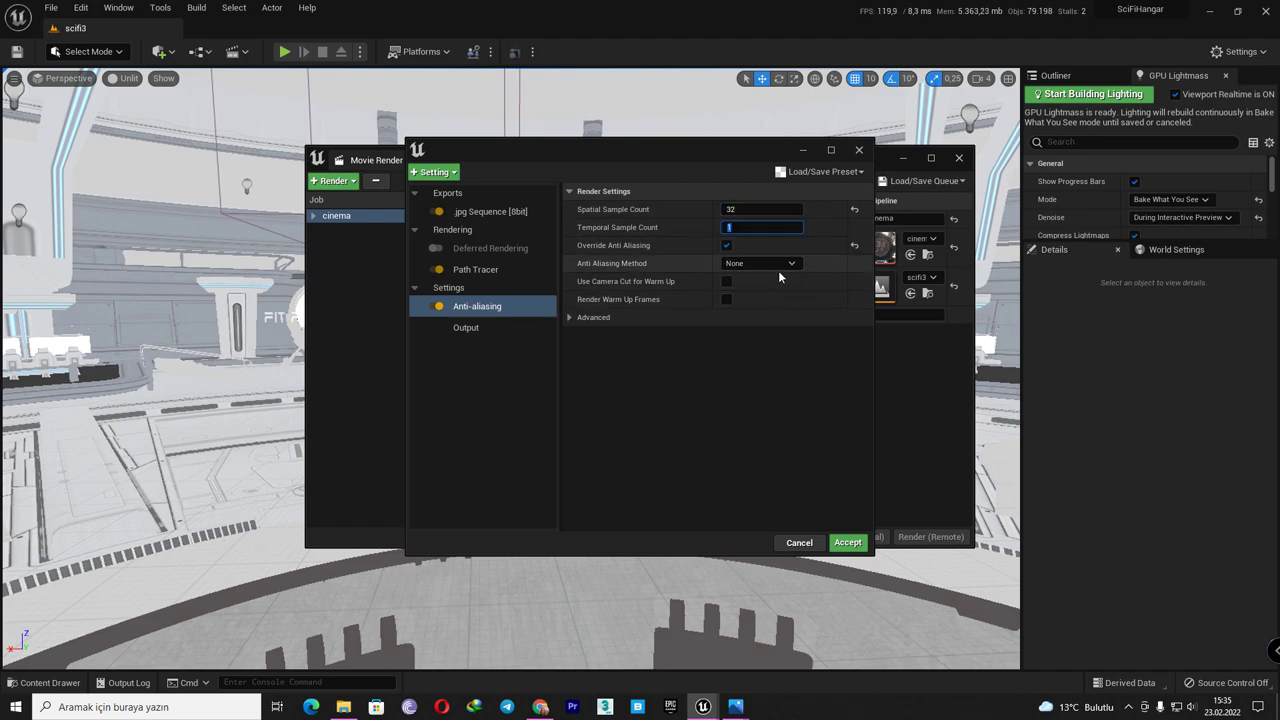
type("16")
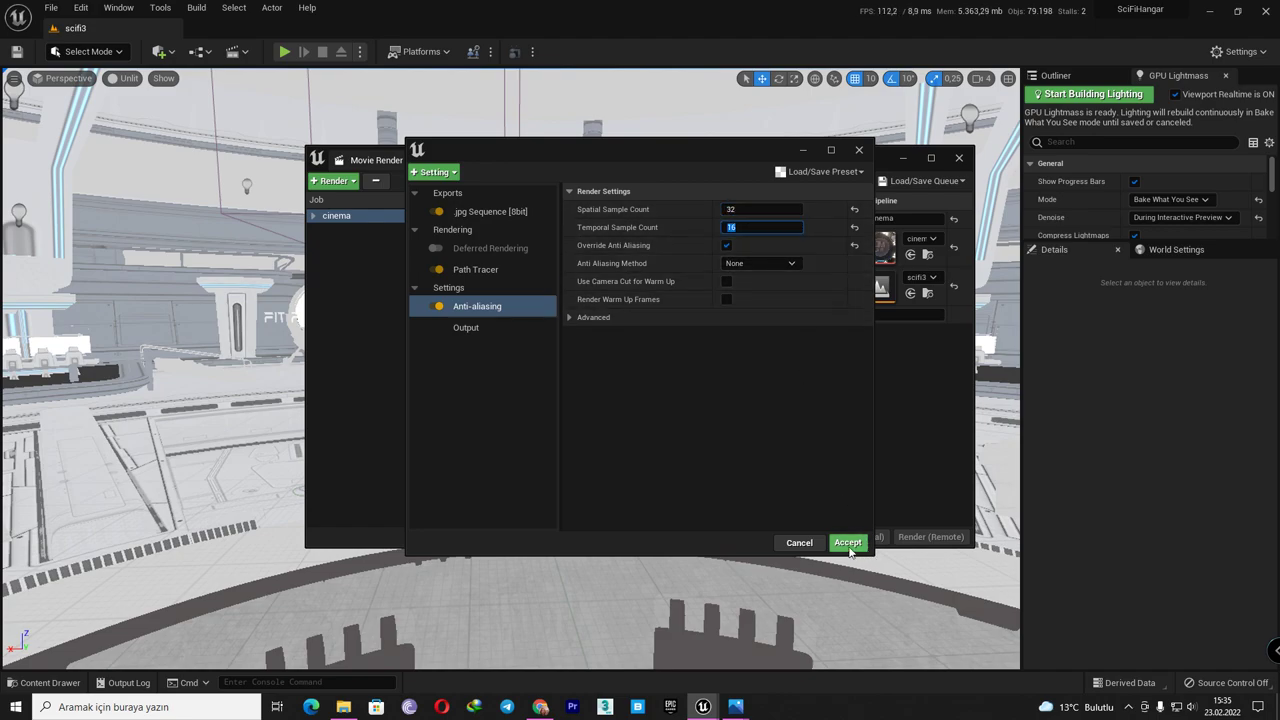
left_click(840, 542)
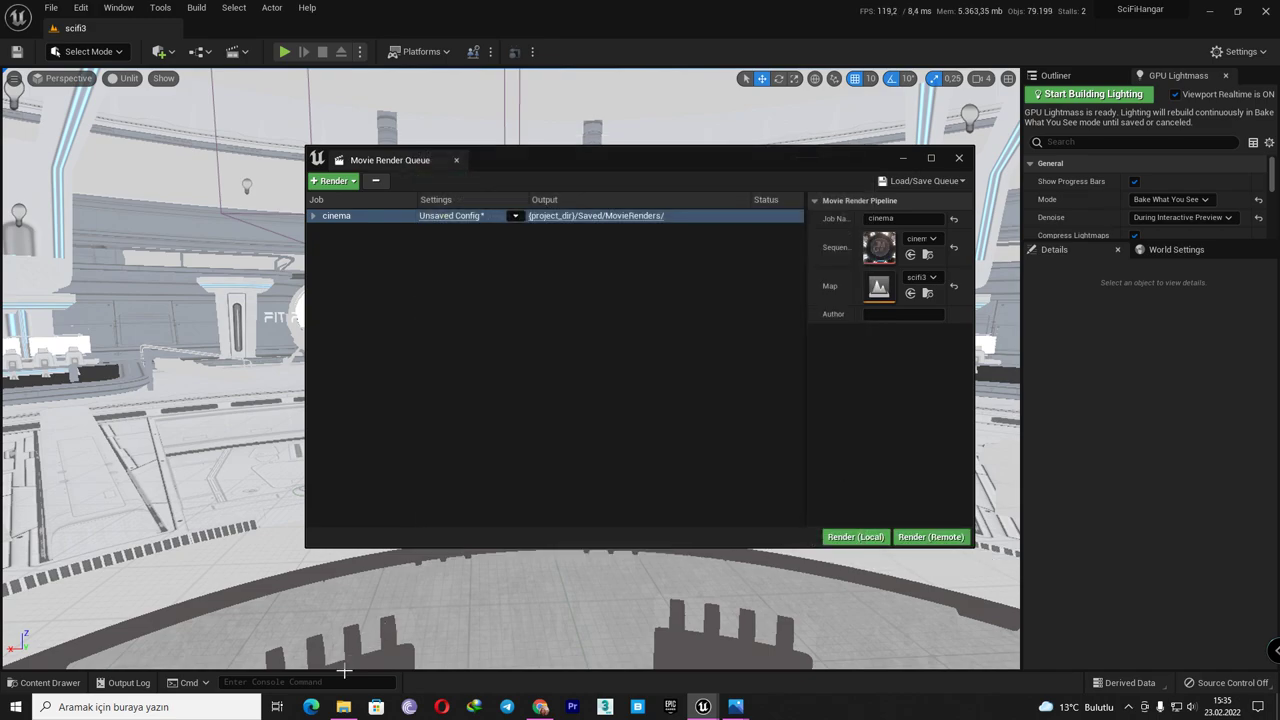
- Rename the cinema.0004 render to 512-1 and return to the Movie Render Queue
left_click(343, 706)
left_click(877, 120)
key("F2")
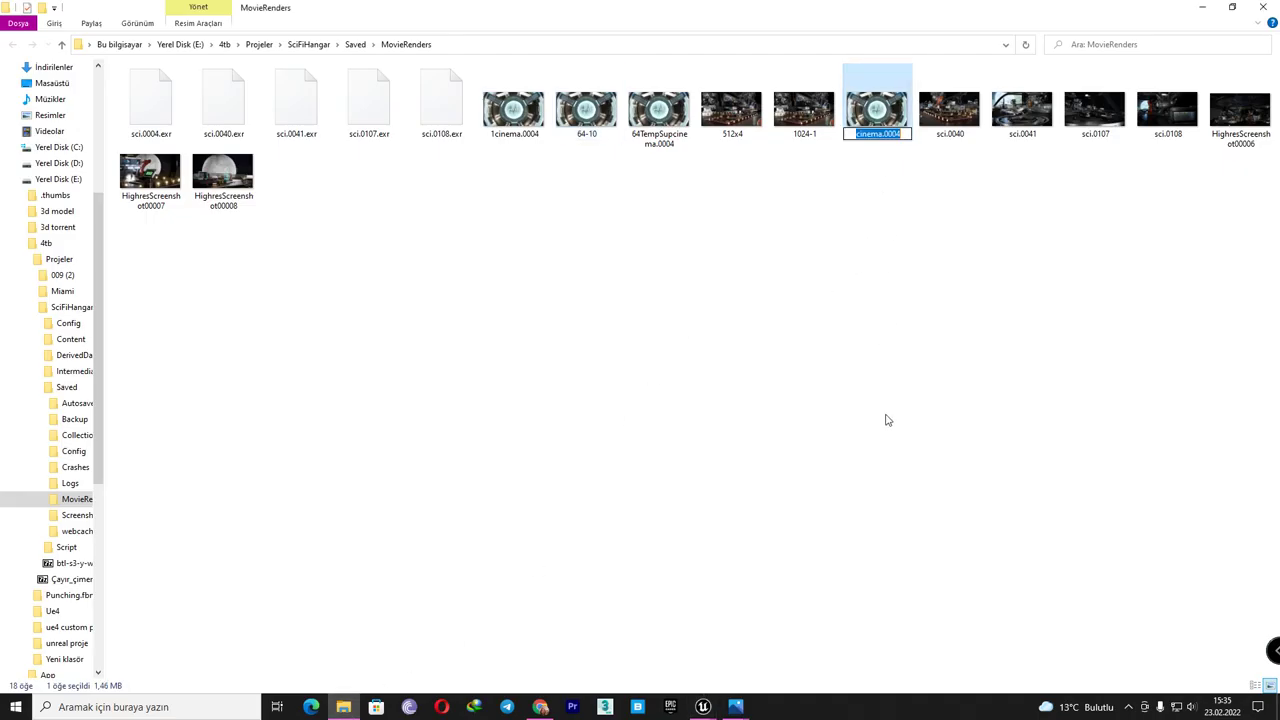
type("512-1")
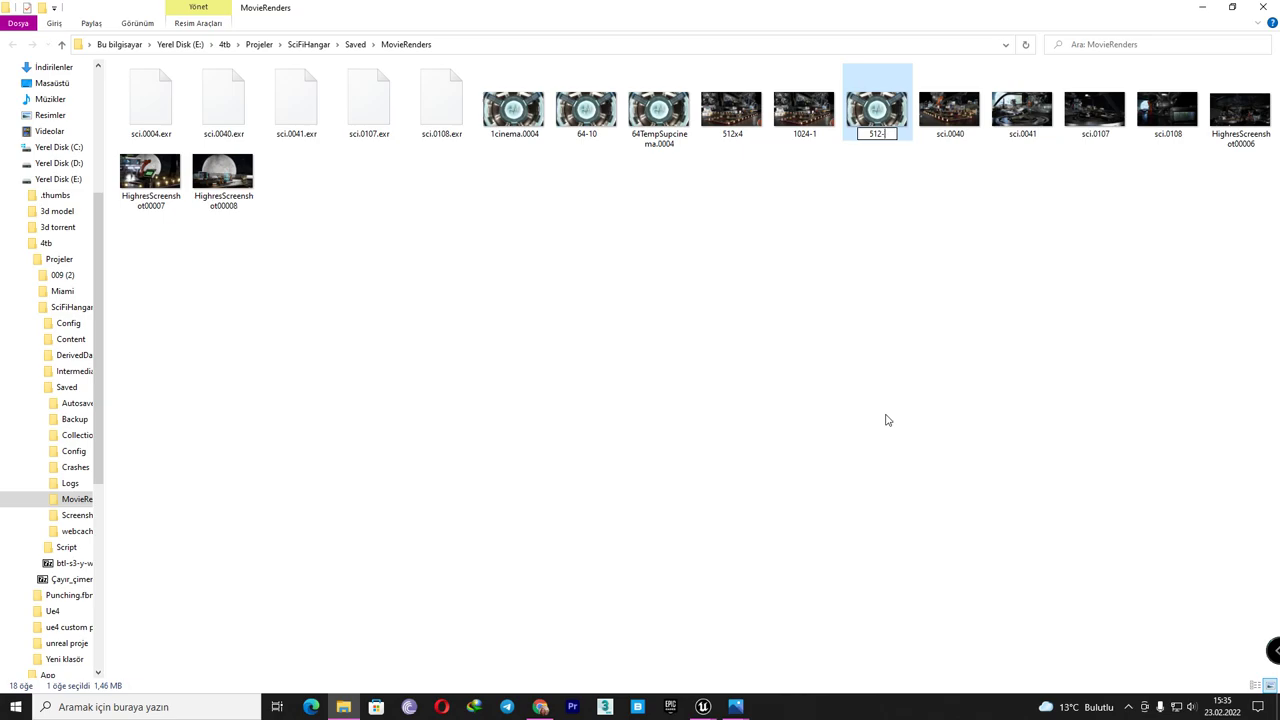
key("Return")
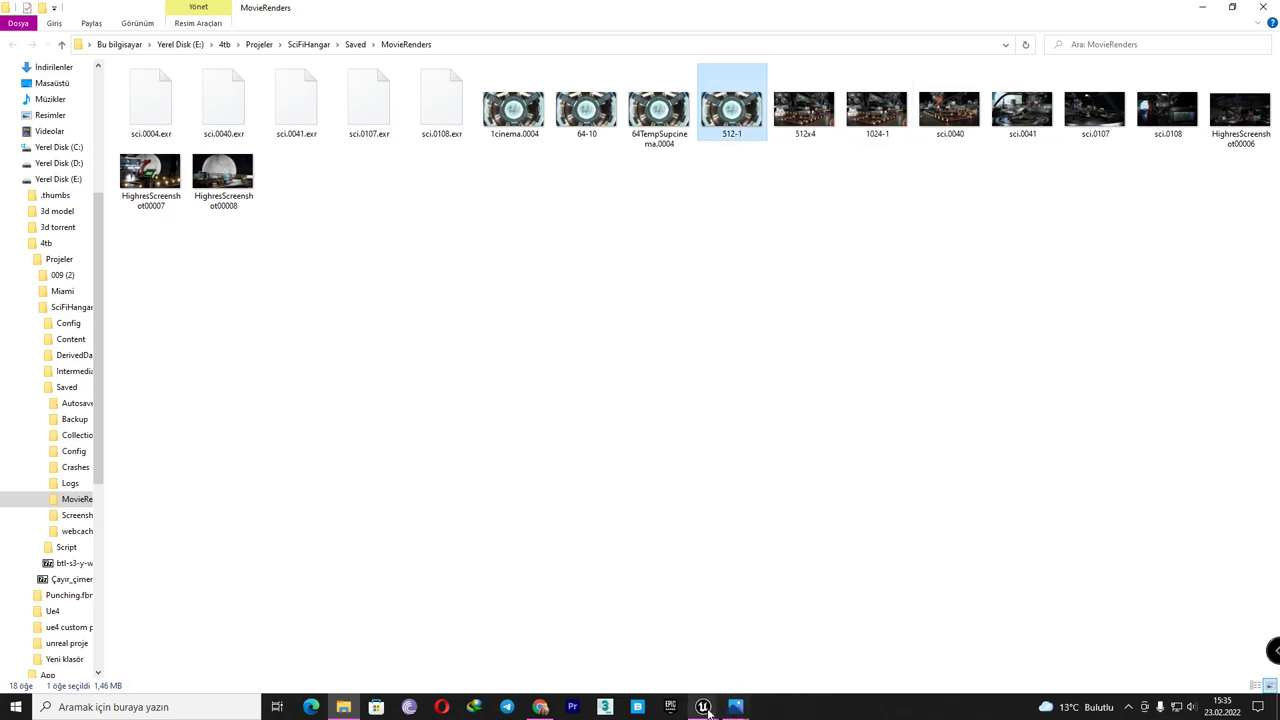
mouse_move(703, 707)
left_click(768, 622)
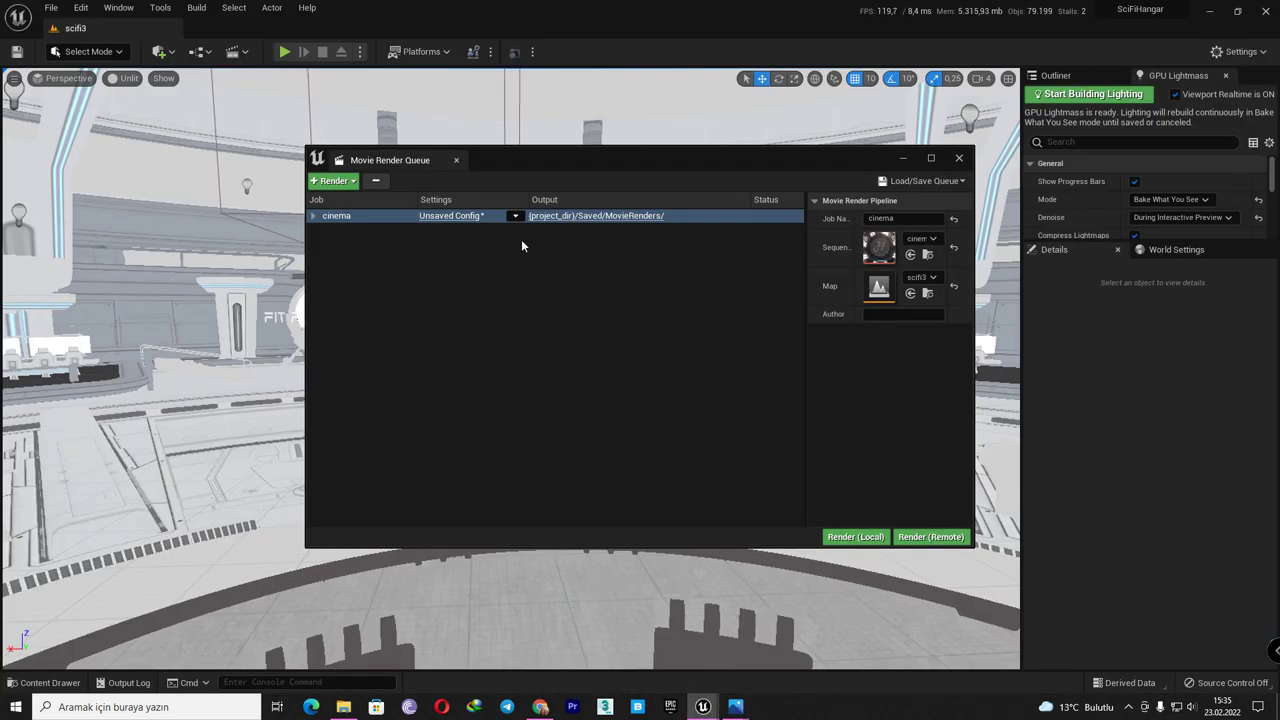
- Render the cinema job with Render (Local) and let the preview finish
left_click(850, 538)
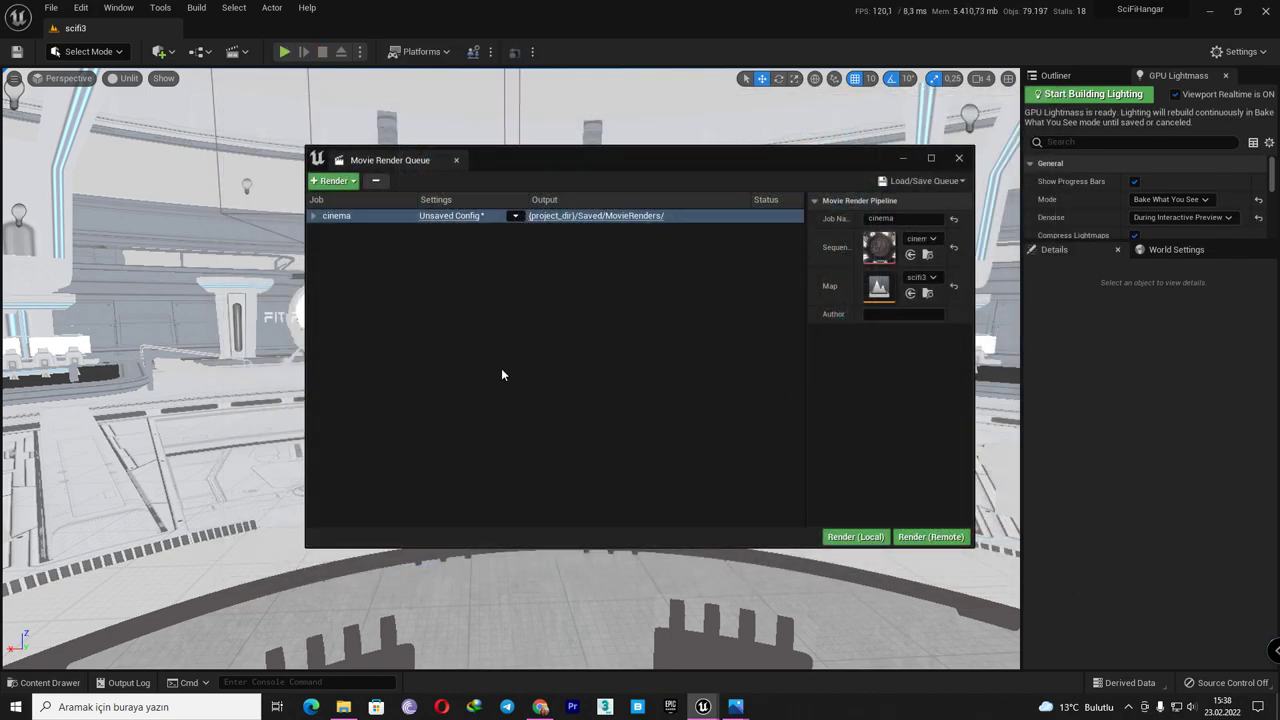
- Open the newly rendered cinema.0004 in Photos and snap it to the right half
left_click(345, 707)
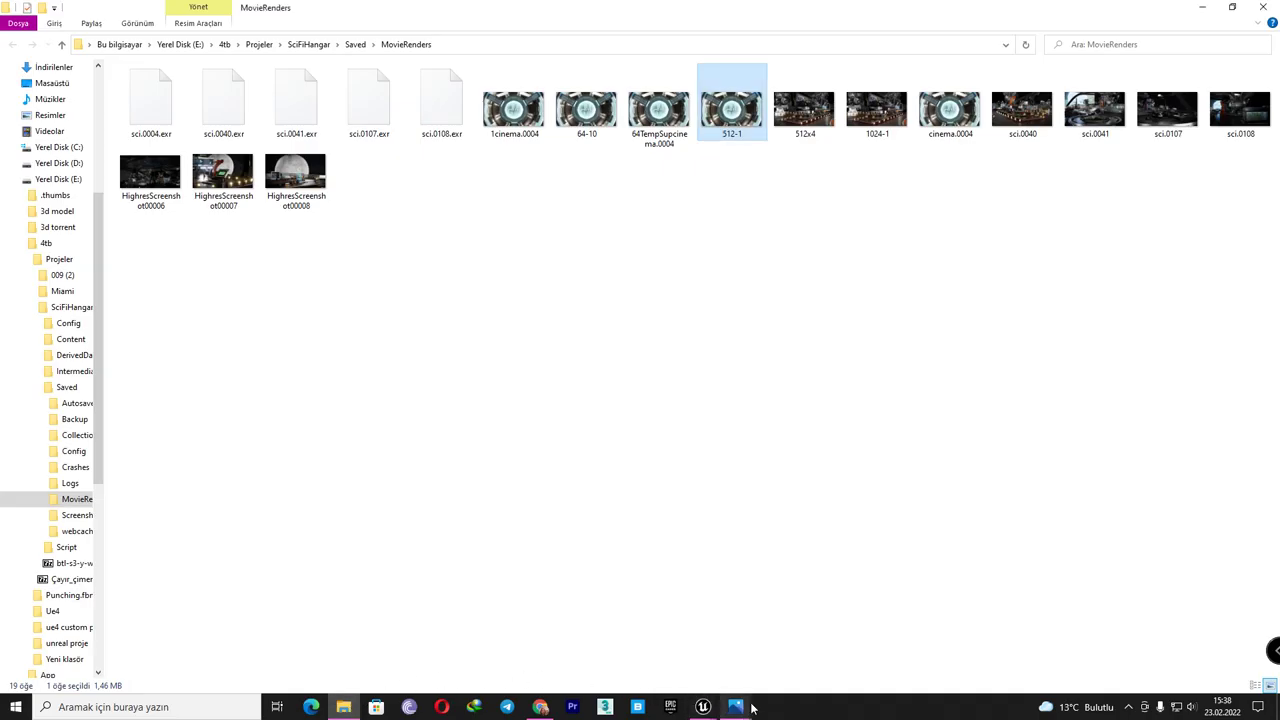
mouse_move(740, 707)
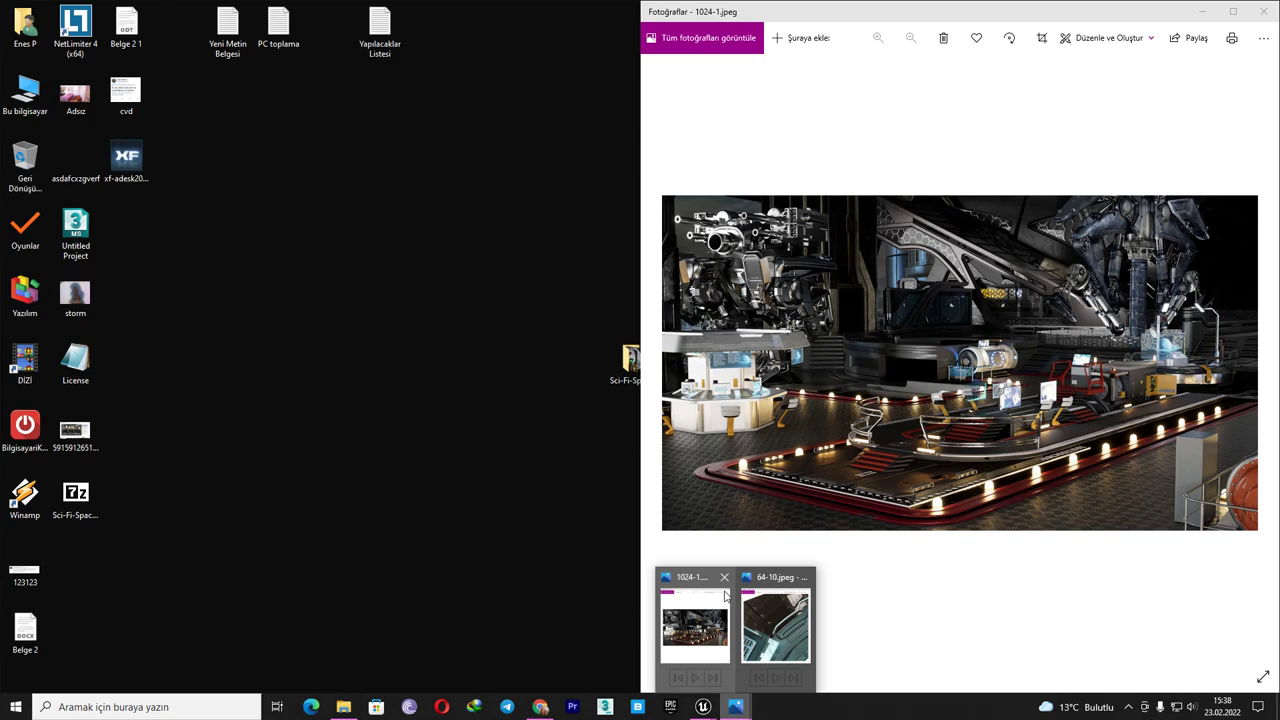
left_click(725, 584)
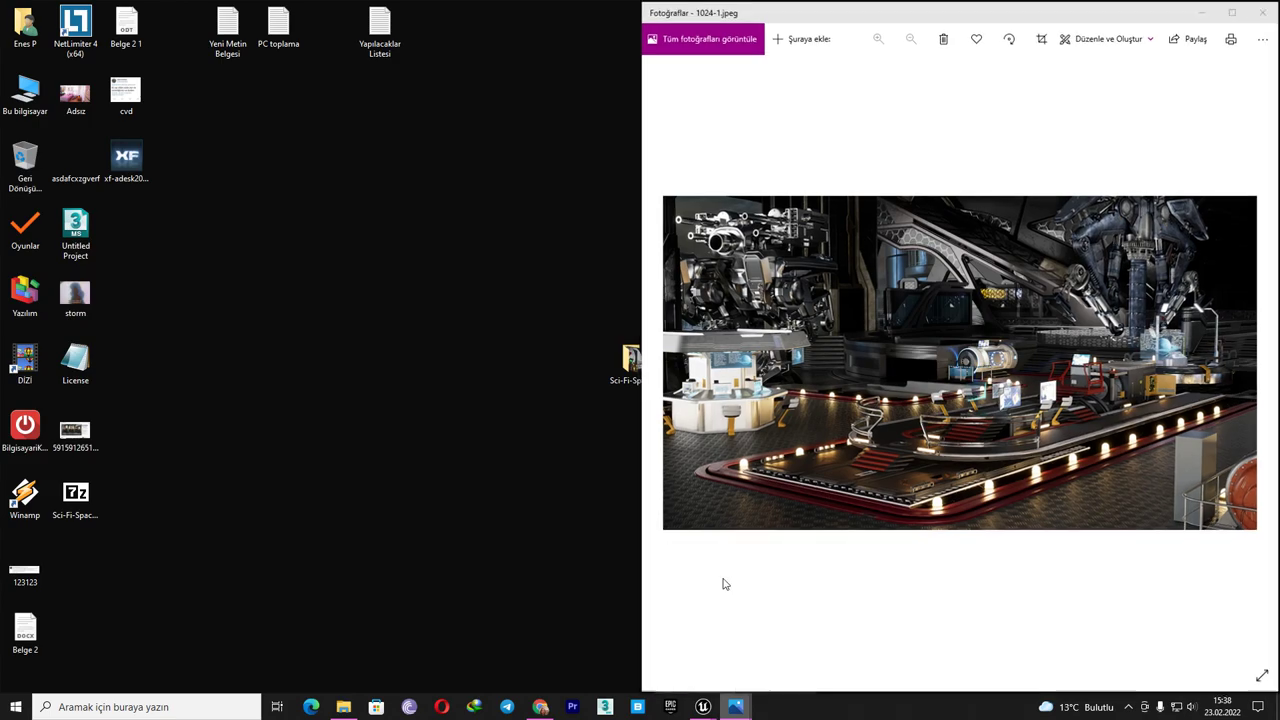
left_click(720, 615)
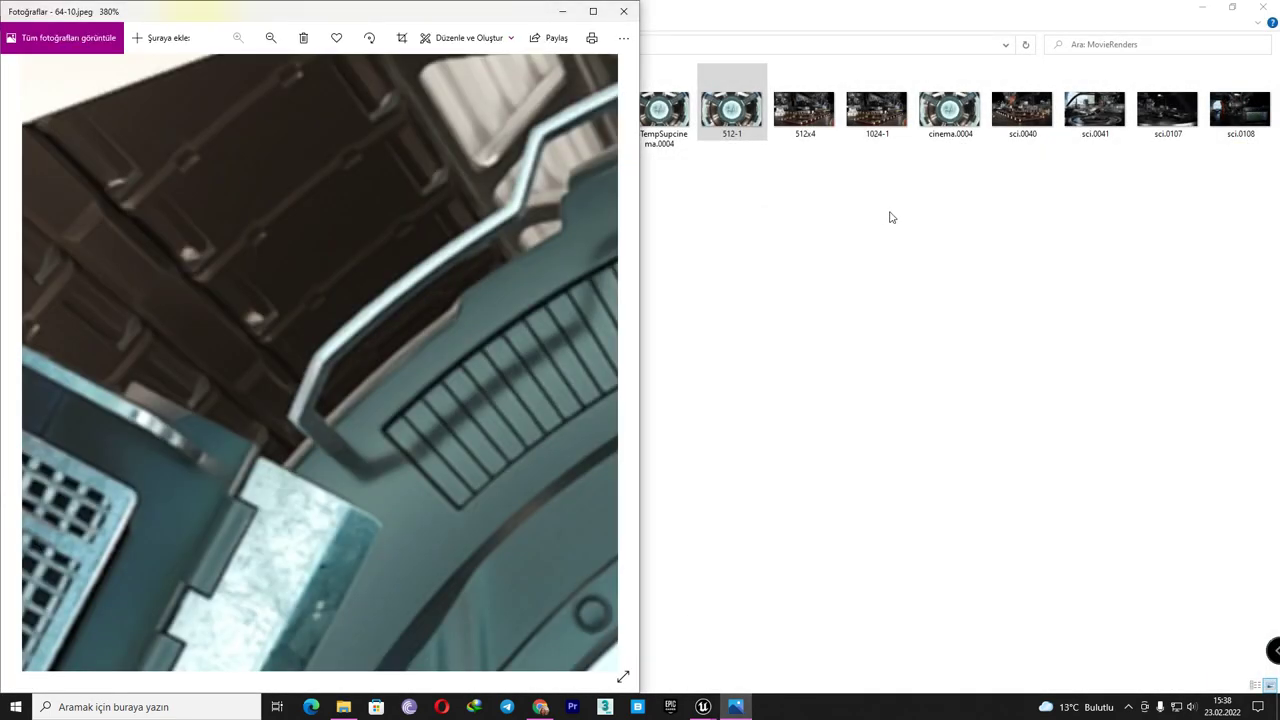
left_click(690, 168)
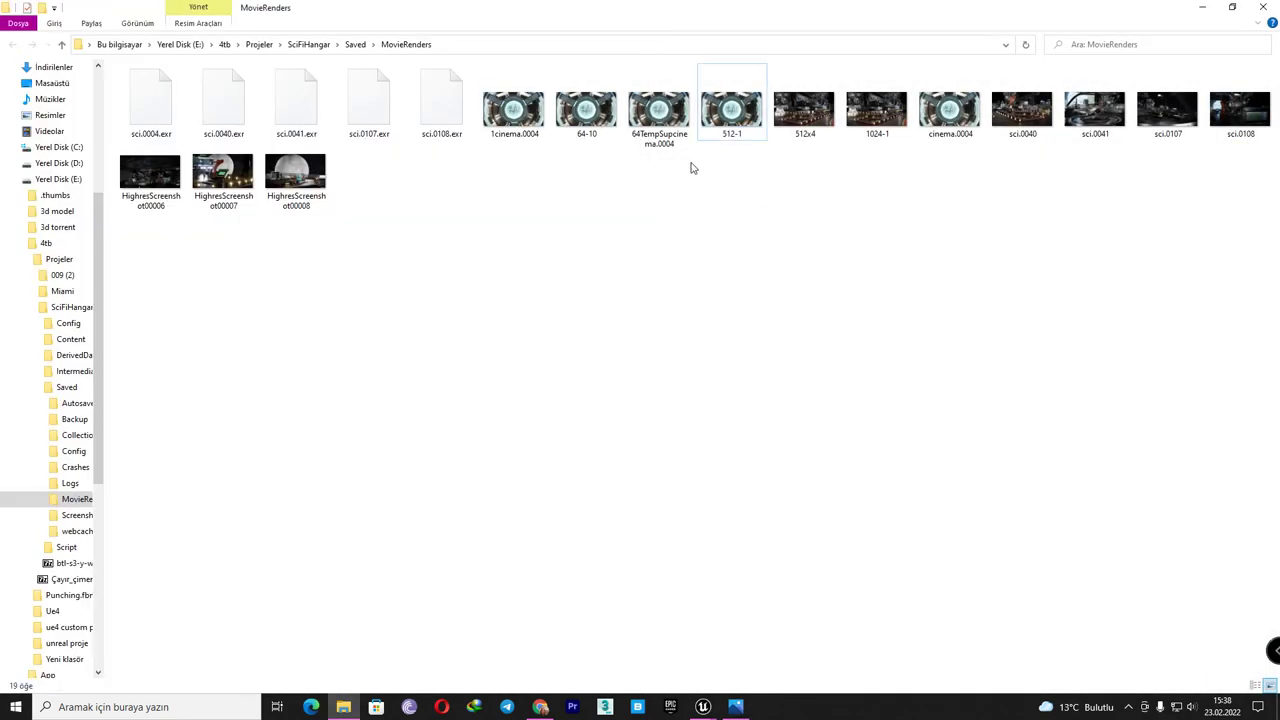
double_click(950, 112)
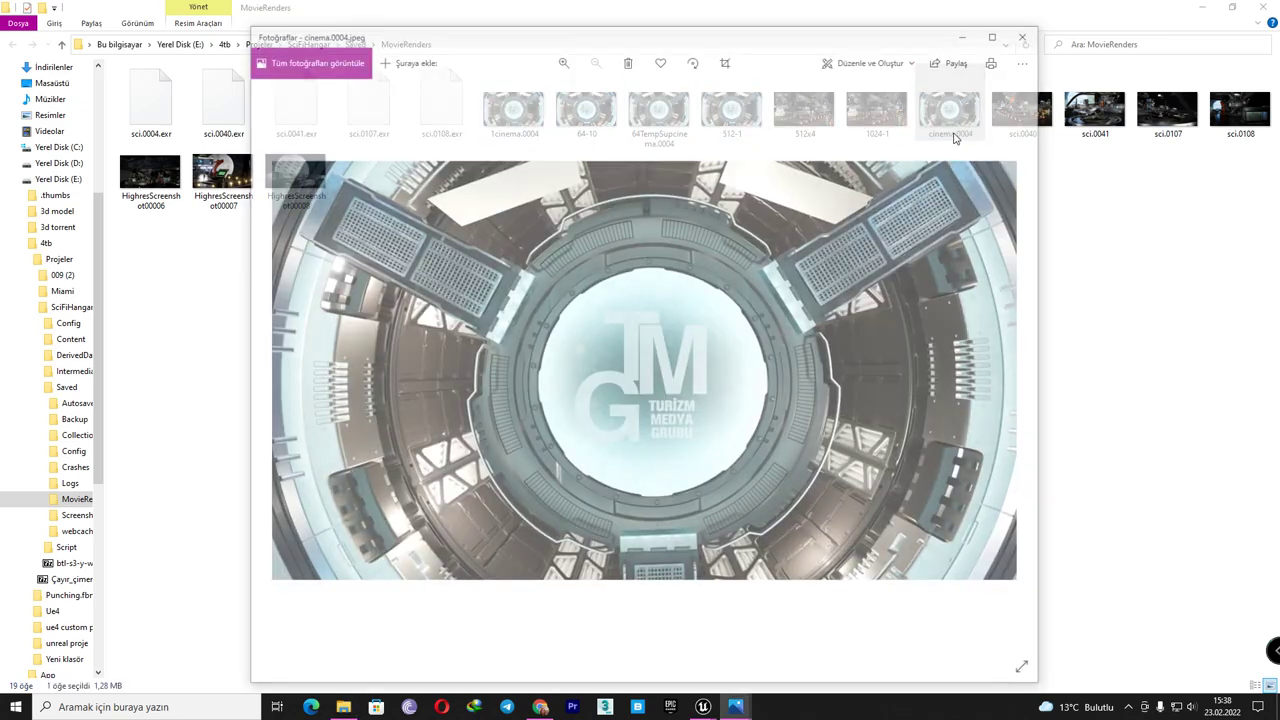
key("super+Right")
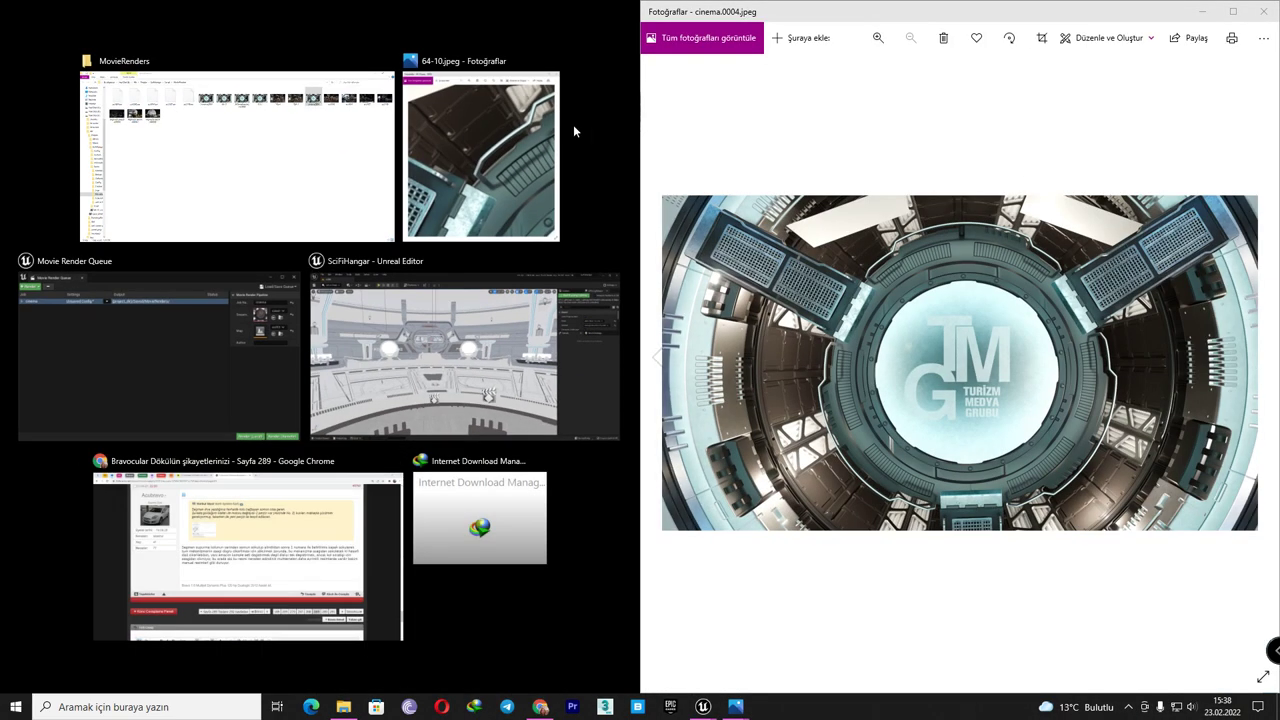
- Place 64-10 on the left and zoom cinema.0004 into the slatted ring area
left_click(550, 135)
scroll(708, 388, "up", 1)
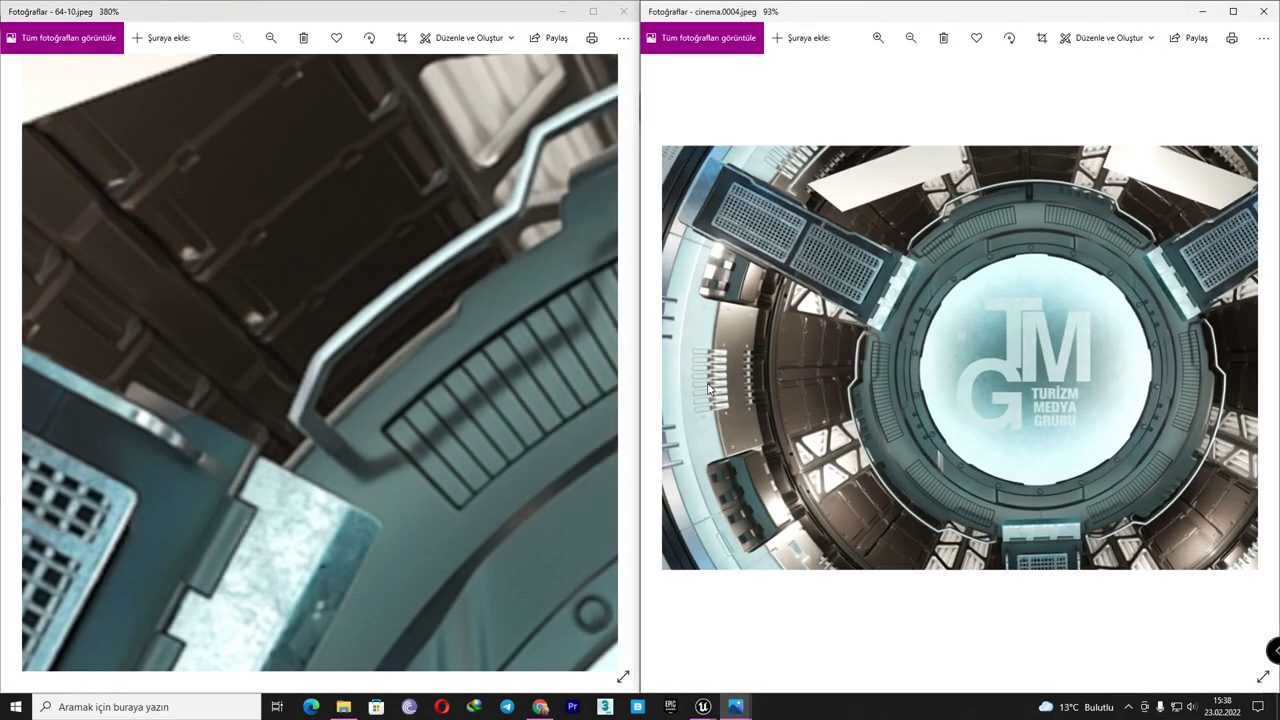
scroll(708, 388, "up", 2)
scroll(1086, 460, "up", 3)
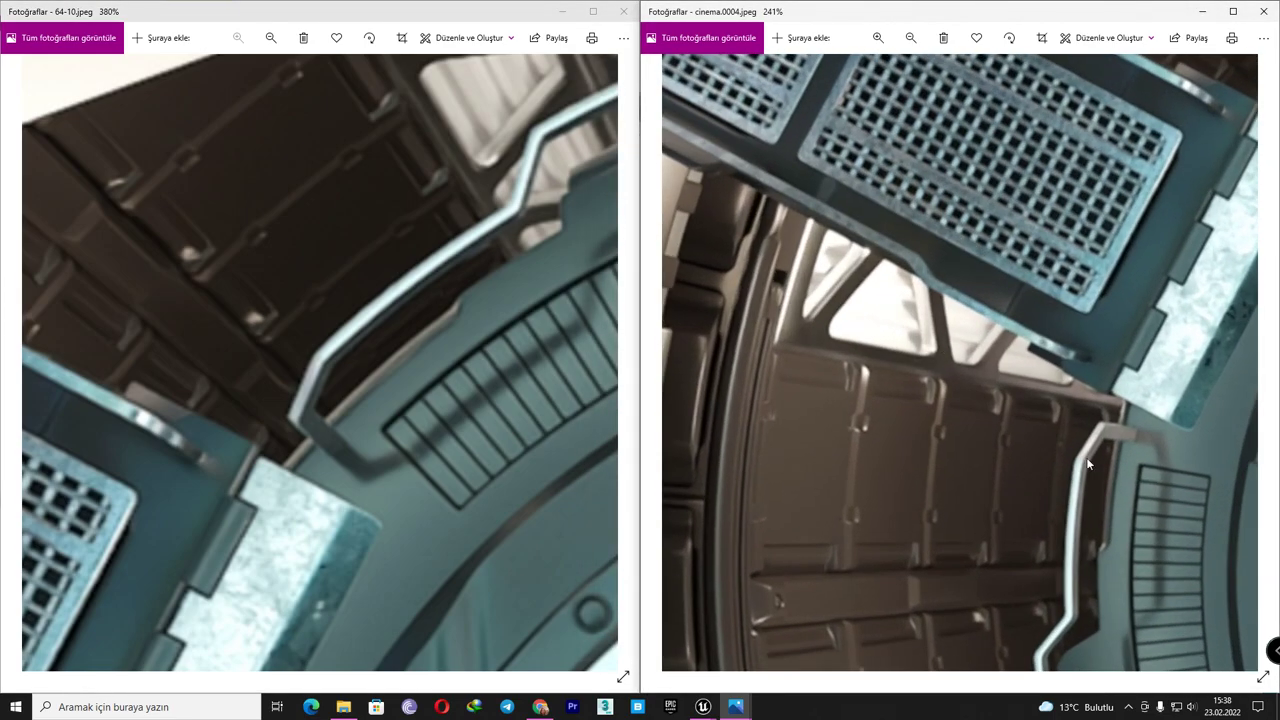
left_click_drag(1086, 457, 969, 236)
left_click_drag(940, 399, 942, 296)
scroll(942, 296, "up", 2)
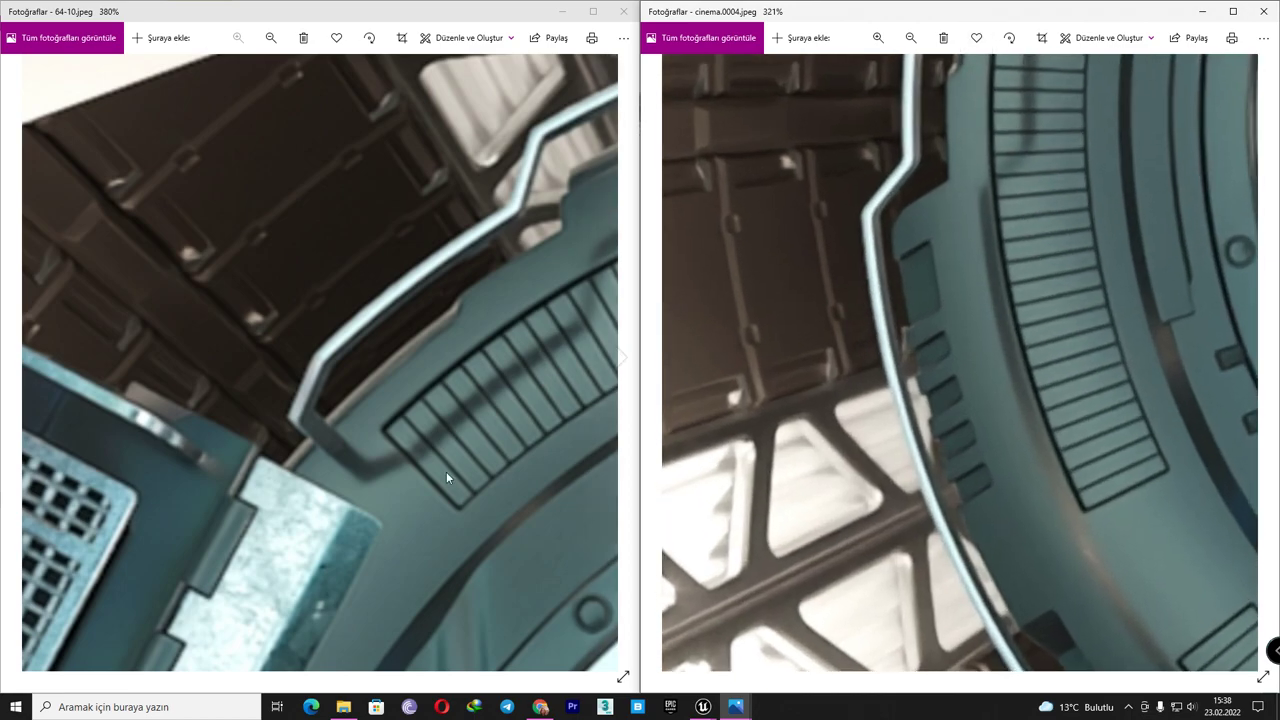
scroll(234, 400, "down", 2)
scroll(340, 300, "down", 2)
scroll(340, 300, "down", 3)
scroll(340, 300, "down", 2)
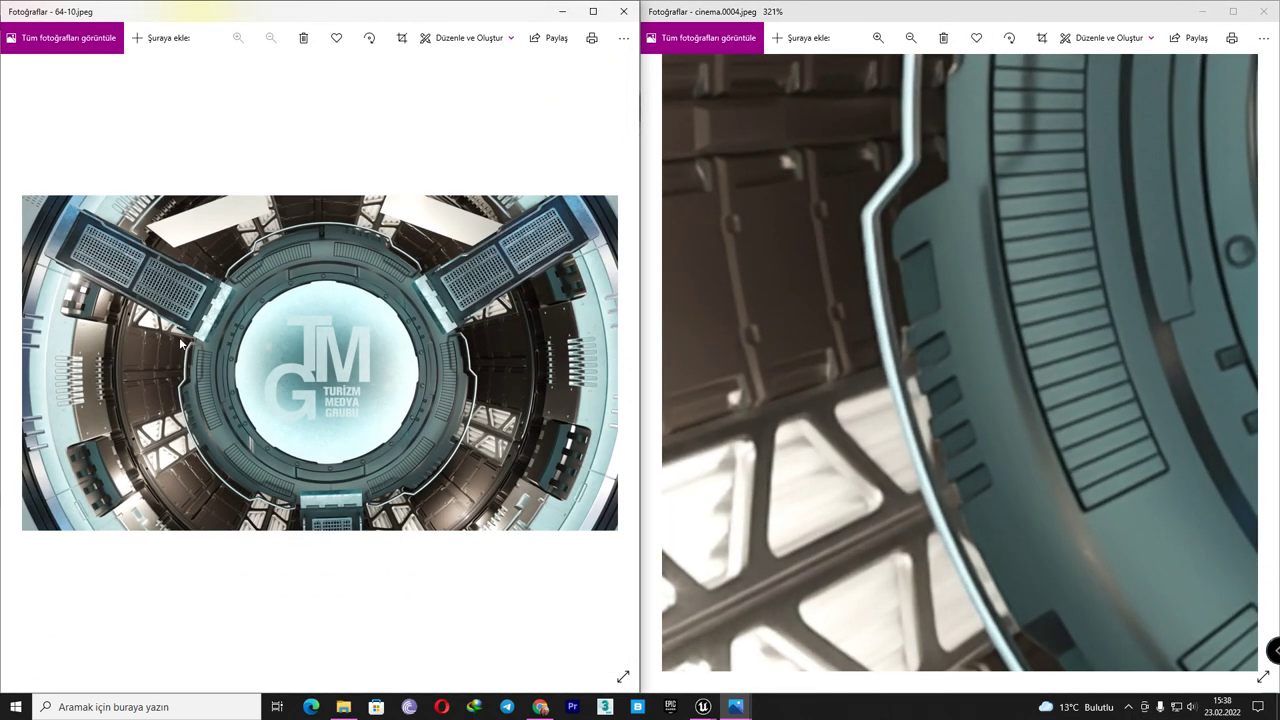
scroll(196, 414, "up", 2)
scroll(234, 369, "up", 1)
scroll(234, 369, "up", 1)
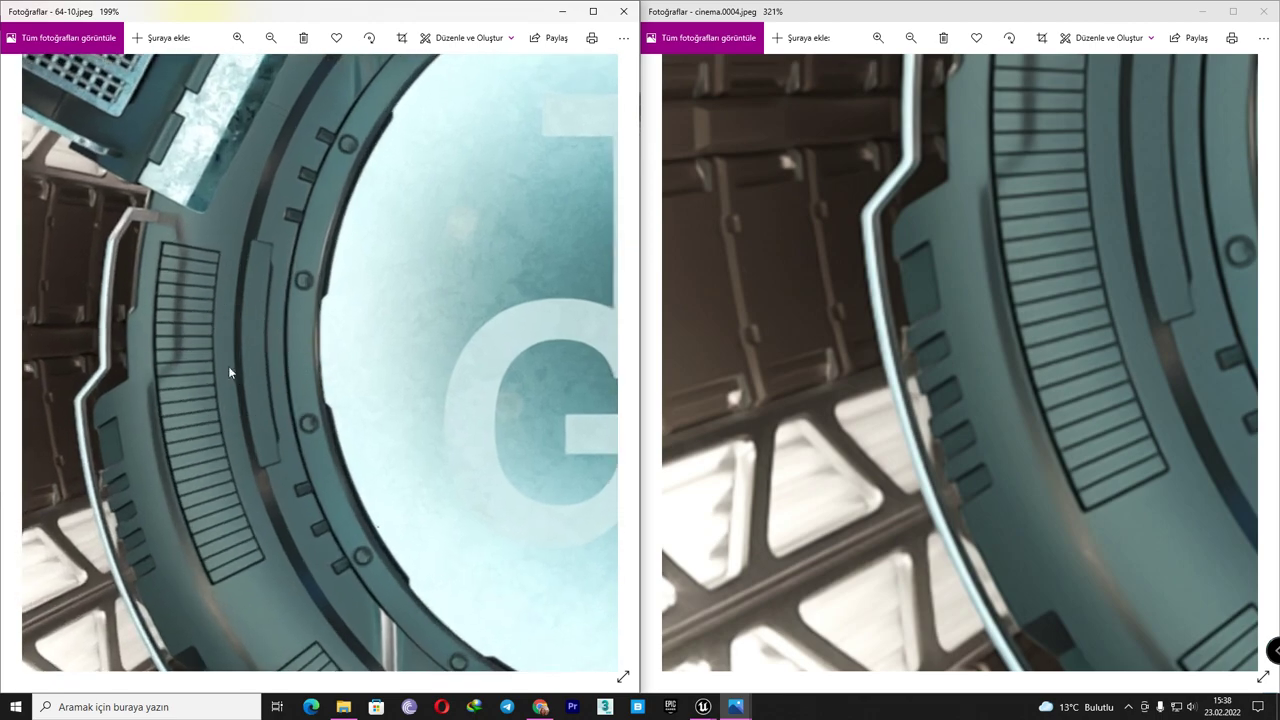
scroll(296, 320, "up", 1)
- Align both close-ups on the same slatted panel and lower ring section
left_click_drag(296, 320, 377, 292)
scroll(928, 171, "up", 1)
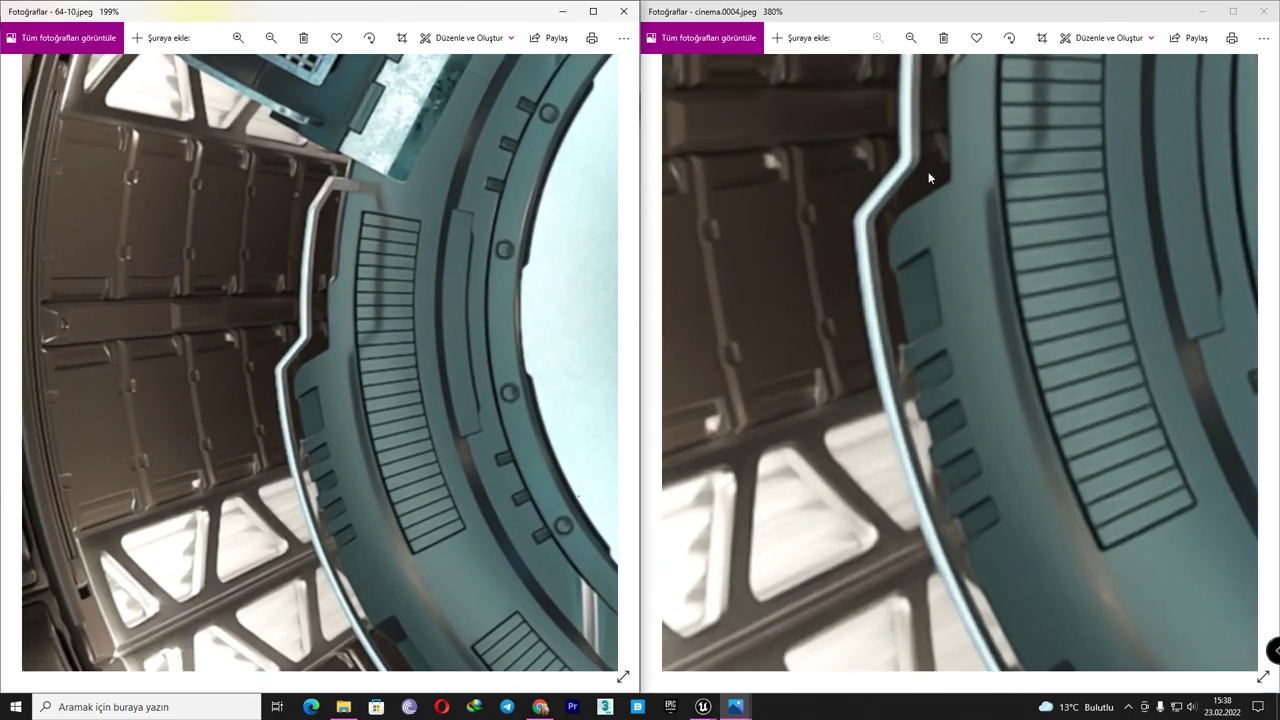
mouse_move(928, 171)
left_mouse_down()
mouse_move(920, 342)
mouse_move(886, 411)
left_mouse_up()
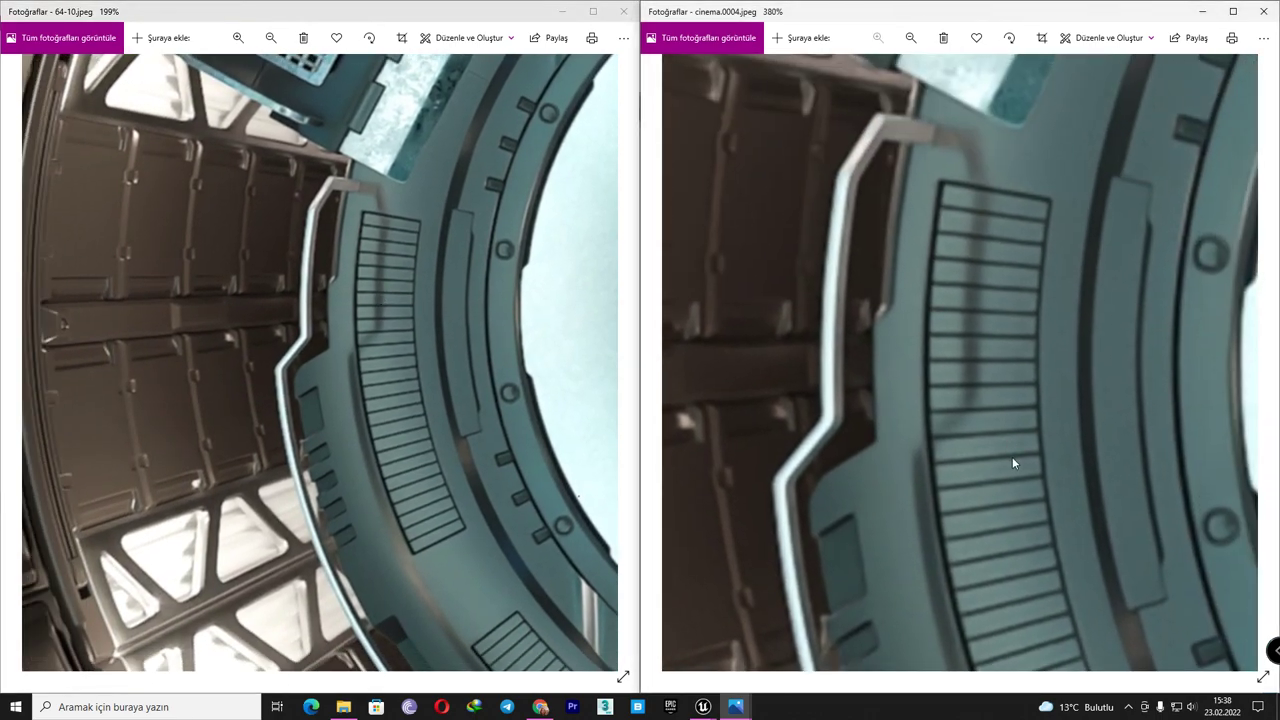
scroll(328, 253, "up", 3)
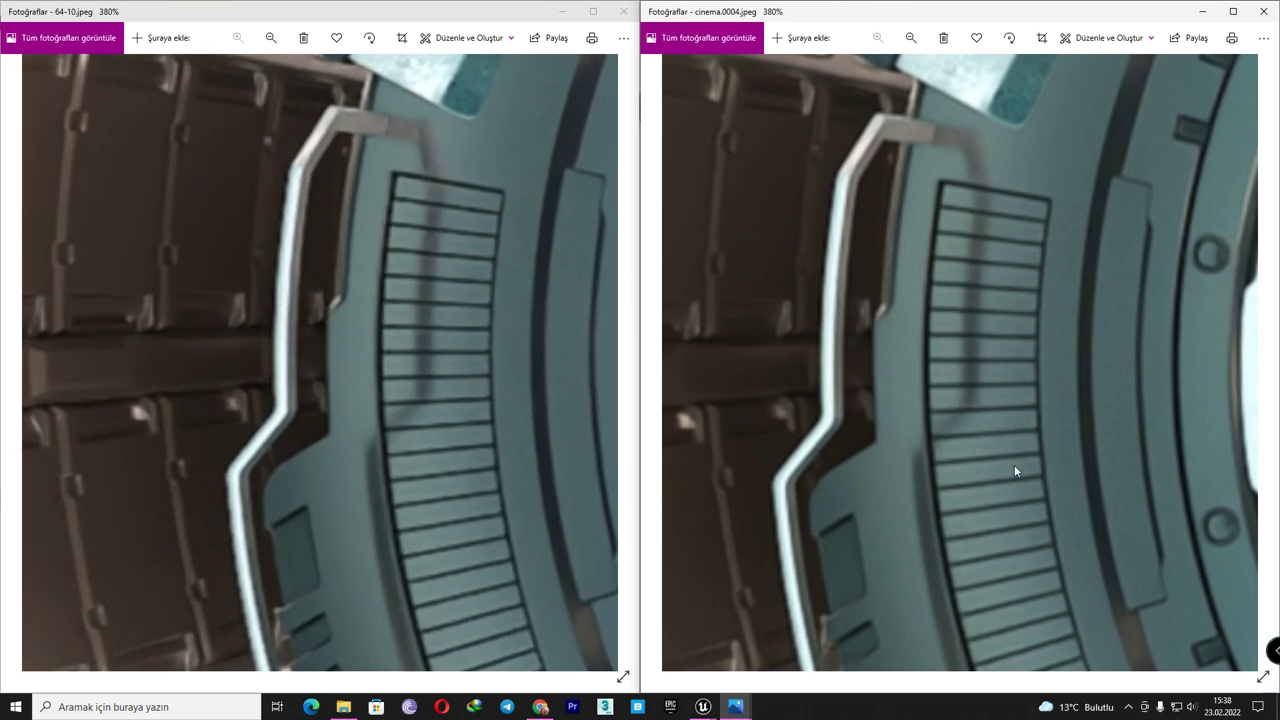
left_click_drag(400, 490, 352, 229)
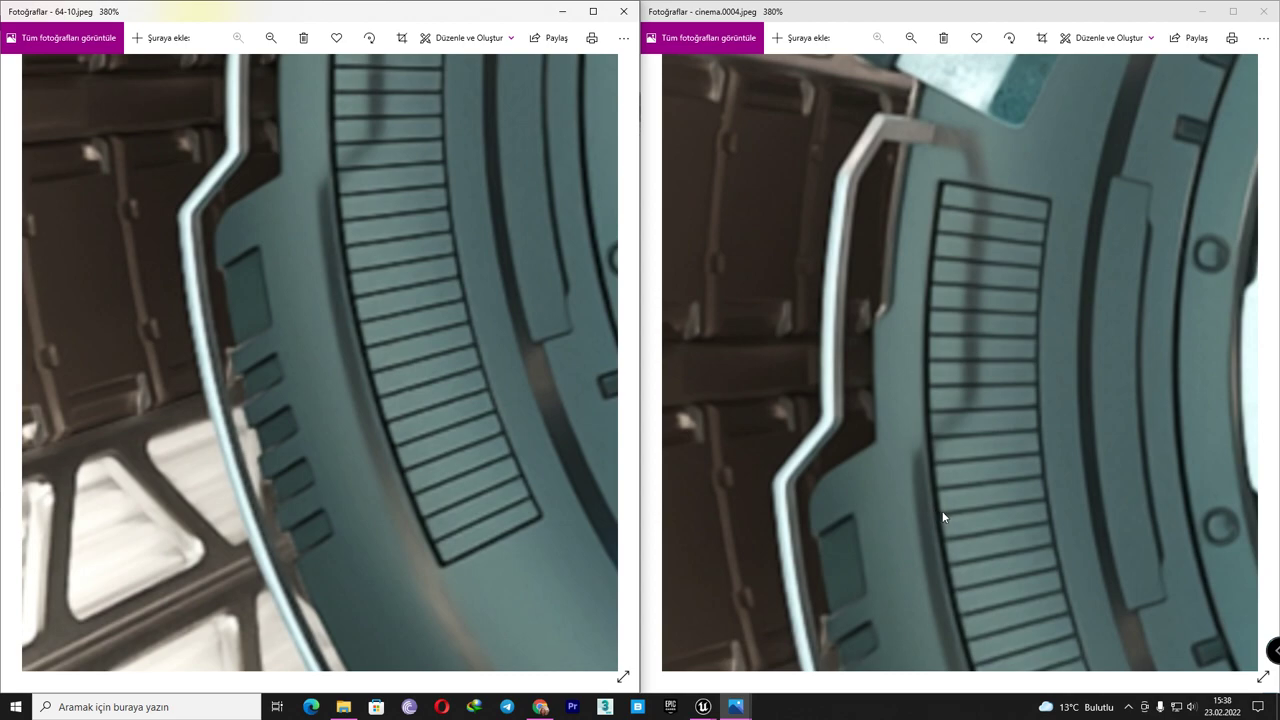
left_click_drag(943, 517, 931, 214)
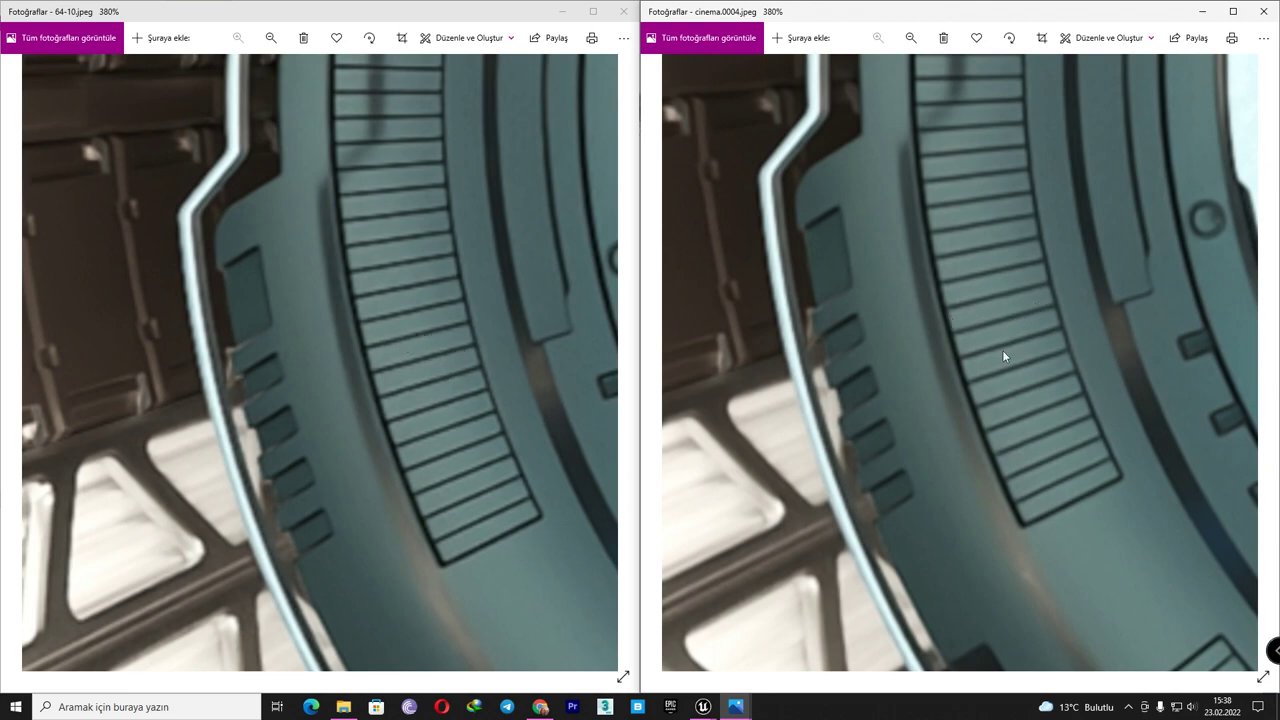
scroll(1004, 356, "down", 3)
scroll(914, 372, "down", 3)
left_click_drag(849, 159, 821, 105)
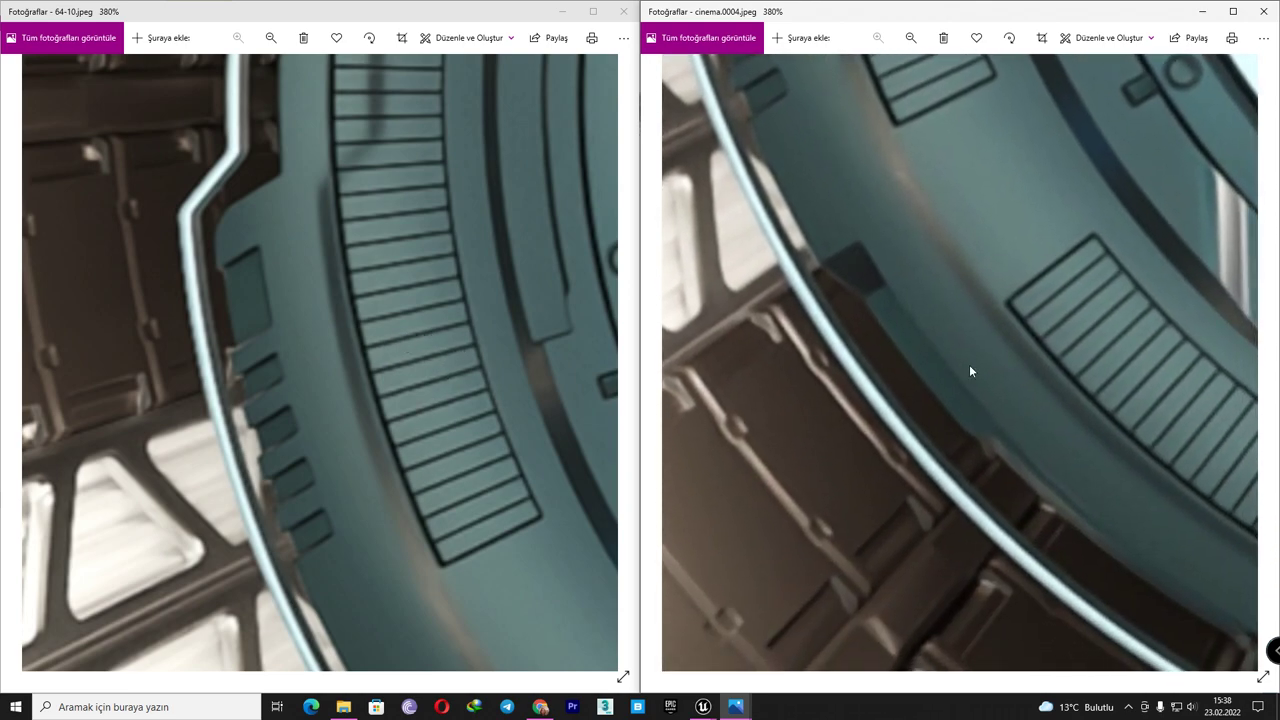
left_click_drag(453, 474, 318, 193)
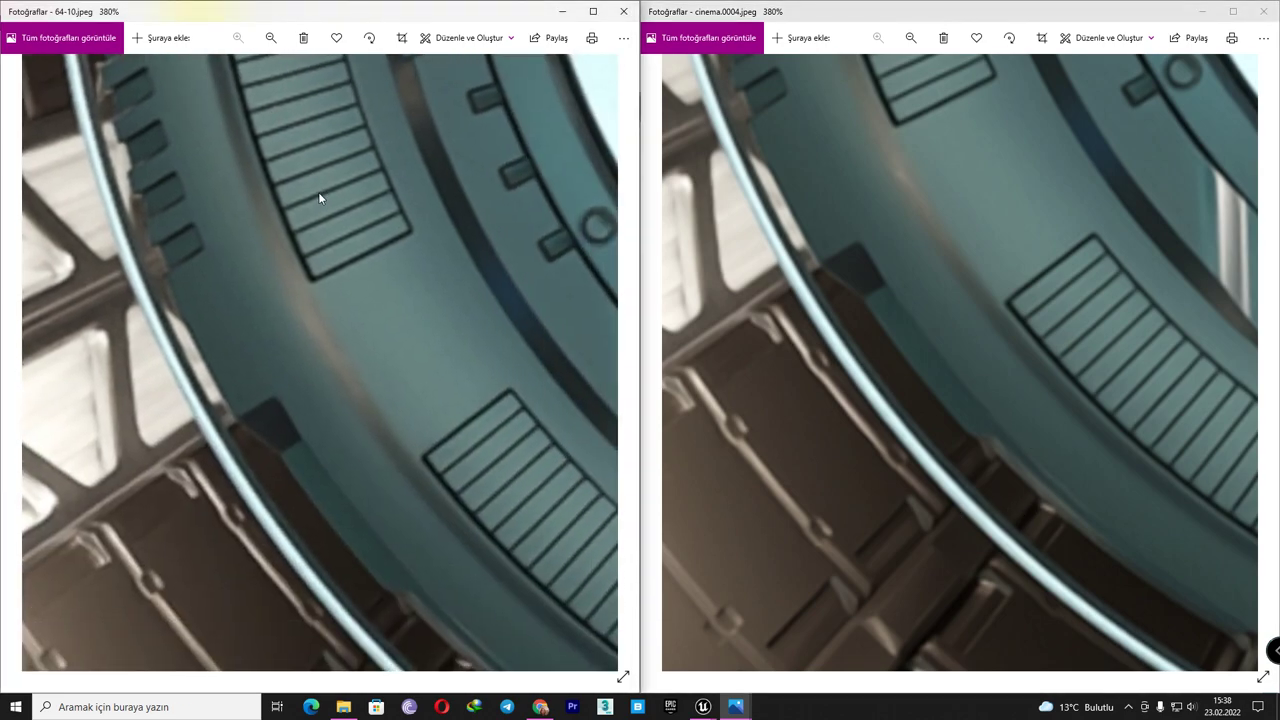
mouse_move(1050, 470)
left_mouse_down()
mouse_move(996, 377)
mouse_move(843, 191)
left_mouse_up()
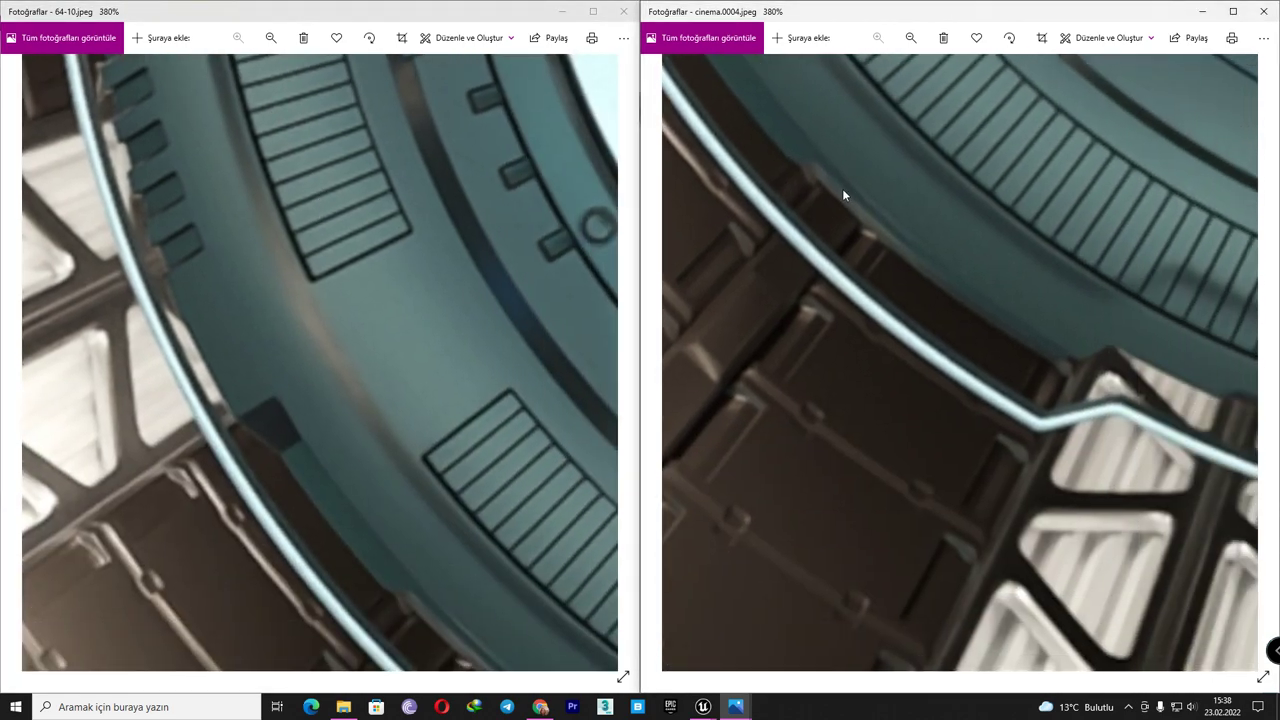
- Reset both images to full view, then zoom each back in
double_click(963, 333)
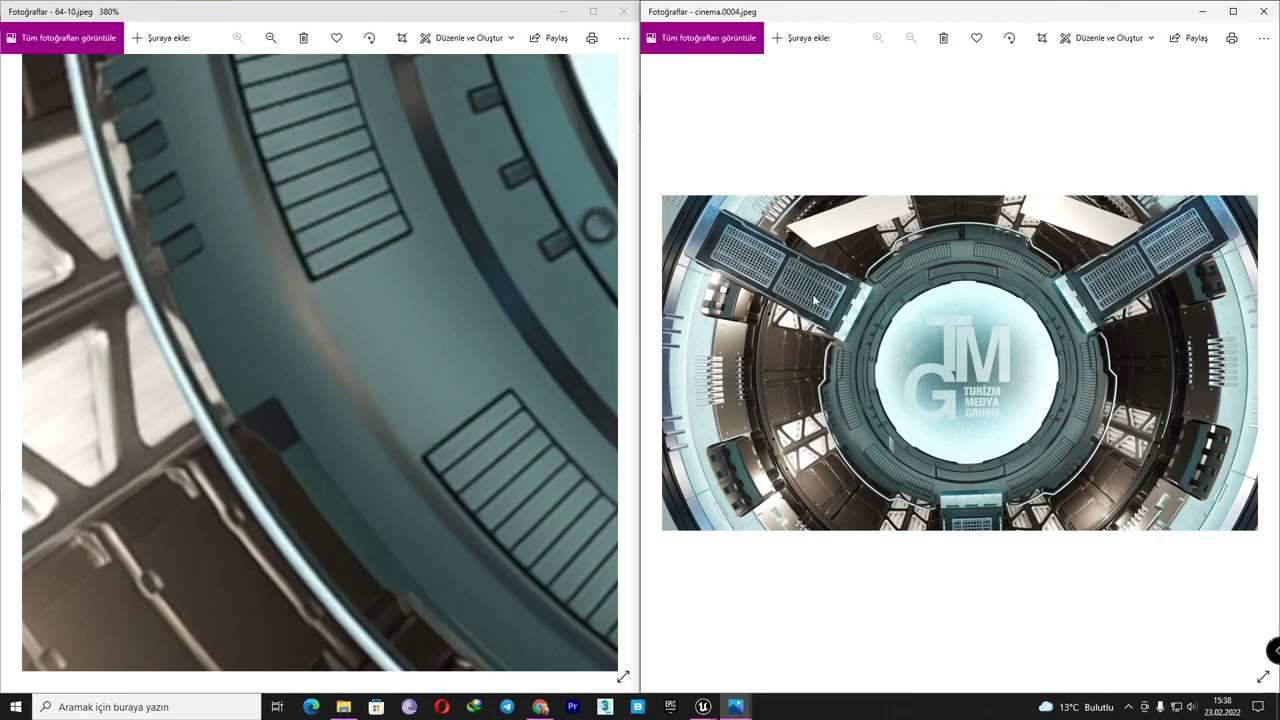
scroll(814, 298, "up", 2)
scroll(844, 260, "up", 3)
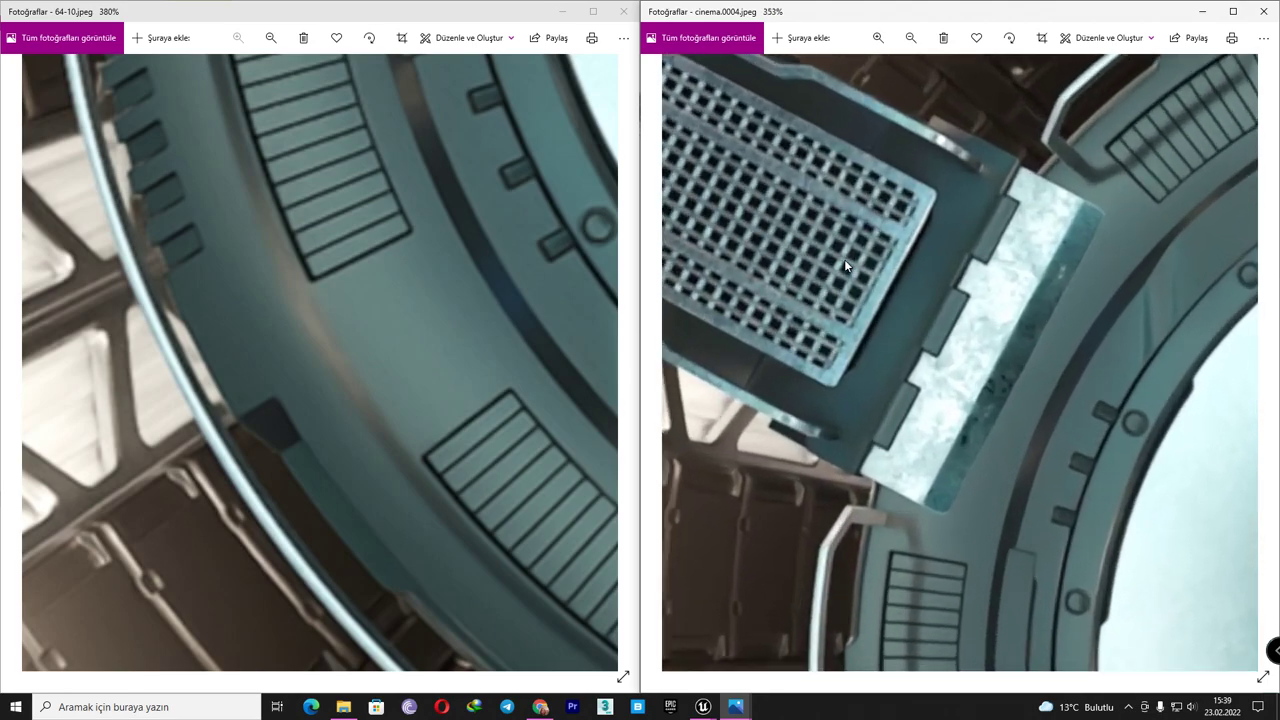
scroll(844, 259, "up", 2)
double_click(443, 275)
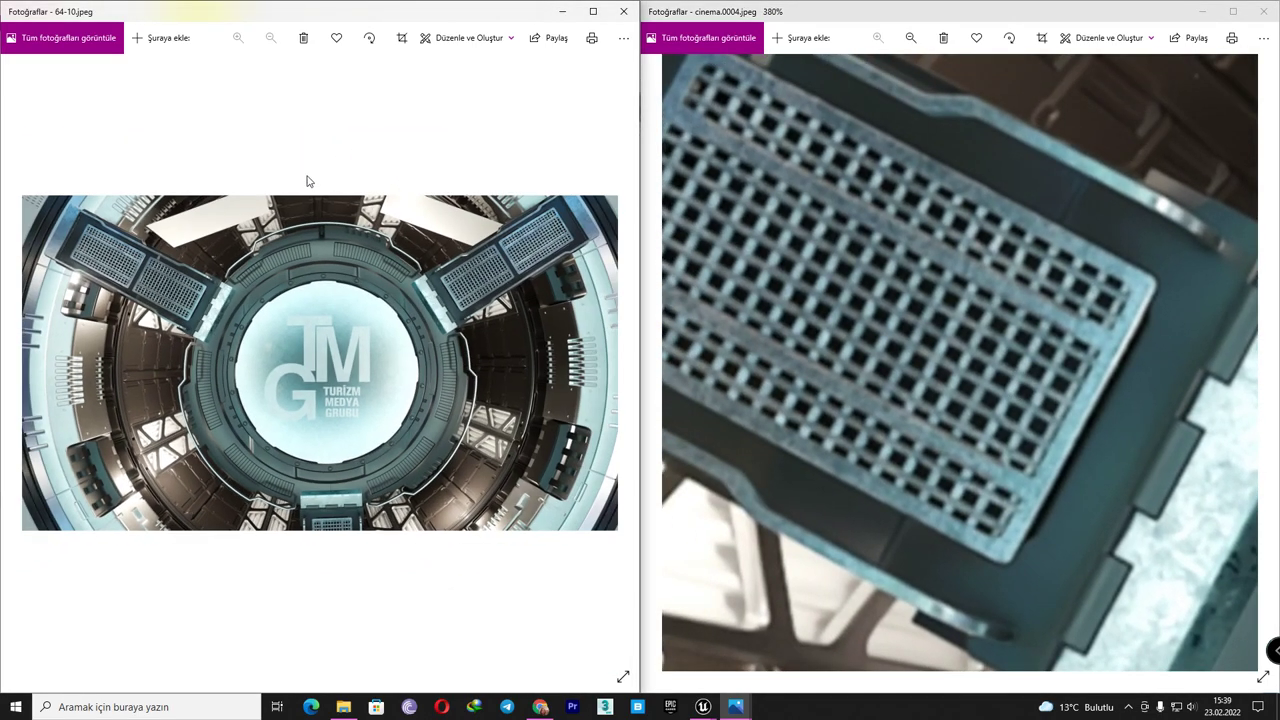
scroll(199, 268, "up", 2)
scroll(199, 268, "up", 2)
scroll(199, 268, "up", 2)
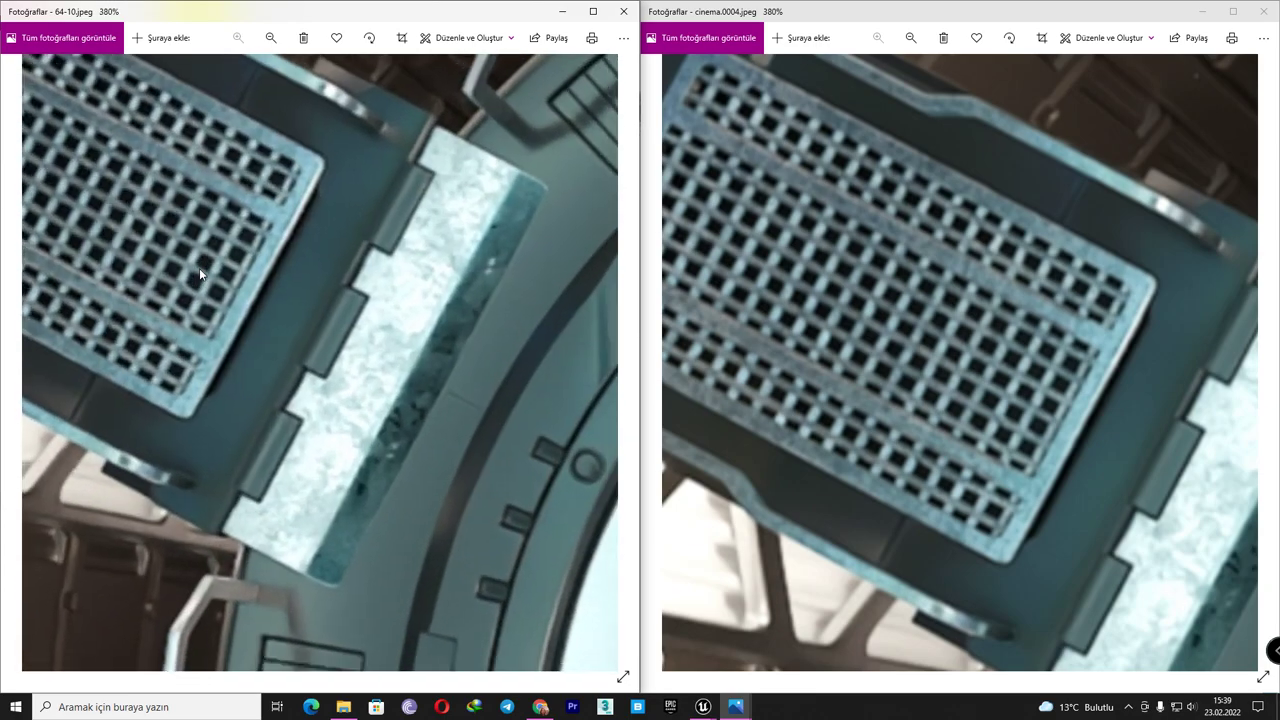
- Match both close-ups on the grid panel, stair grille and floor, then fit 64-10 to the window
mouse_move(199, 268)
left_mouse_down()
mouse_move(457, 378)
mouse_move(363, 345)
left_mouse_up()
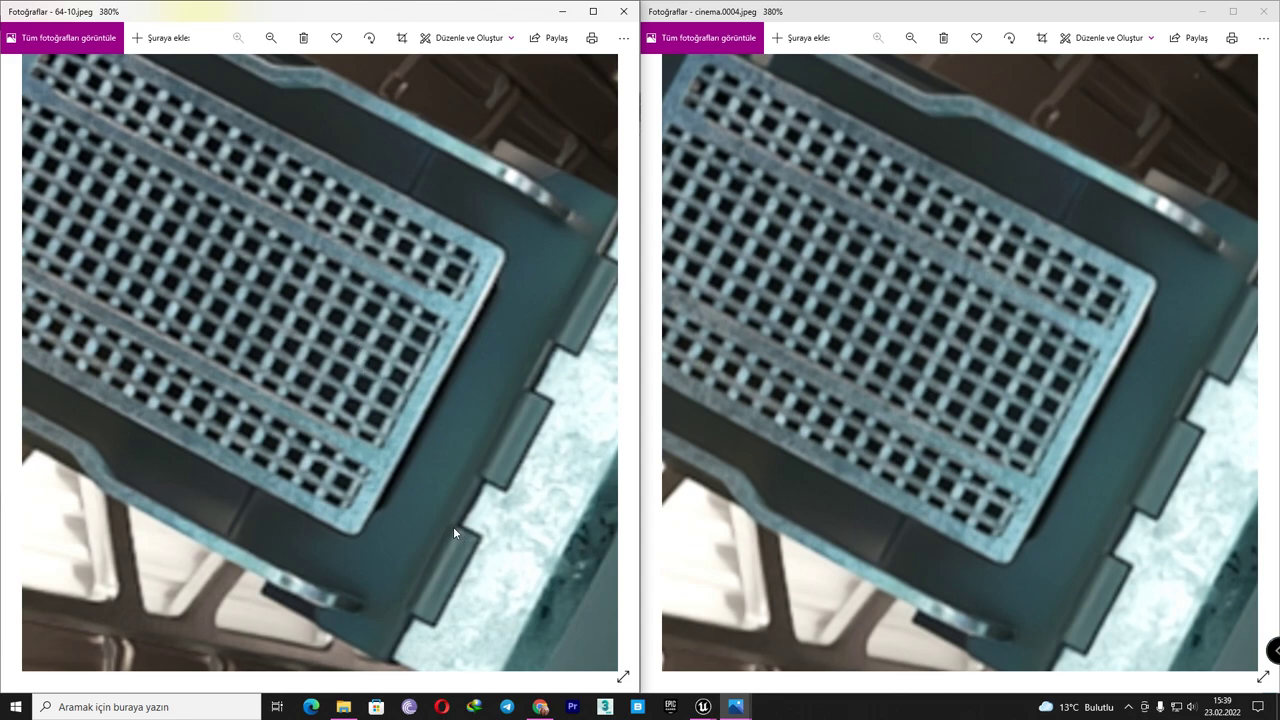
left_click_drag(453, 530, 367, 385)
left_click_drag(1000, 479, 837, 273)
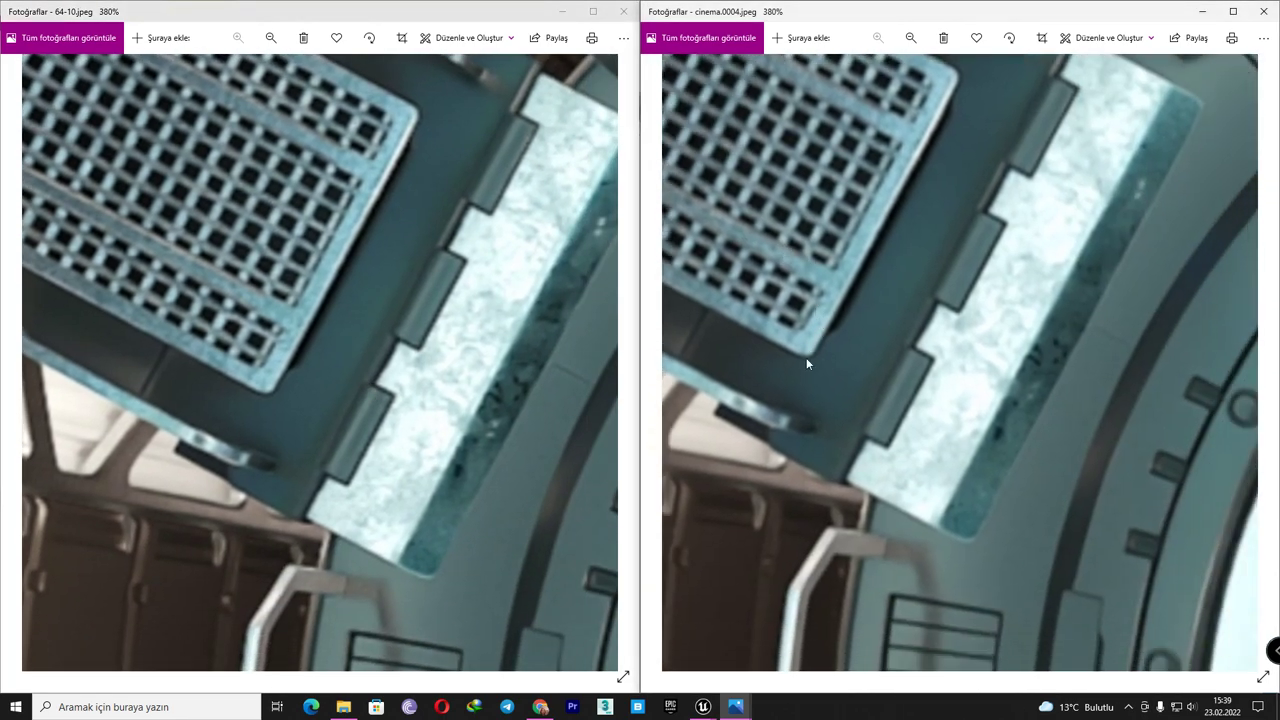
left_click_drag(341, 531, 351, 237)
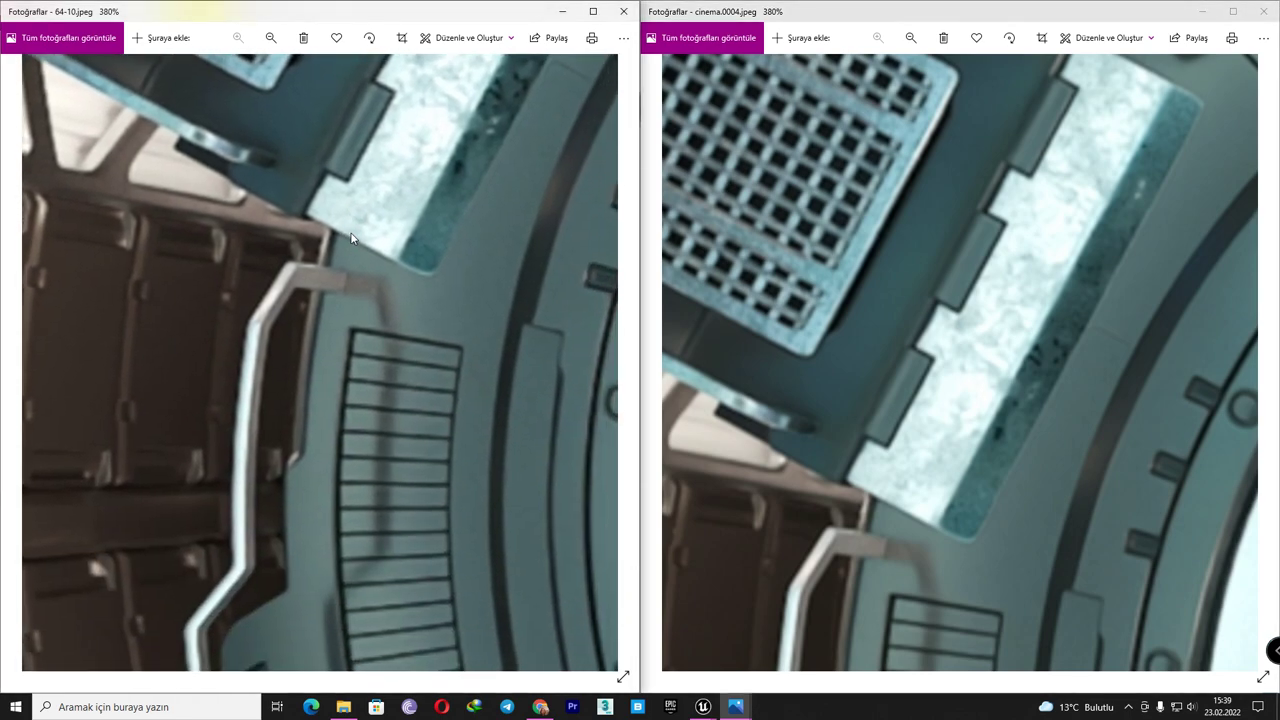
left_click_drag(905, 510, 963, 201)
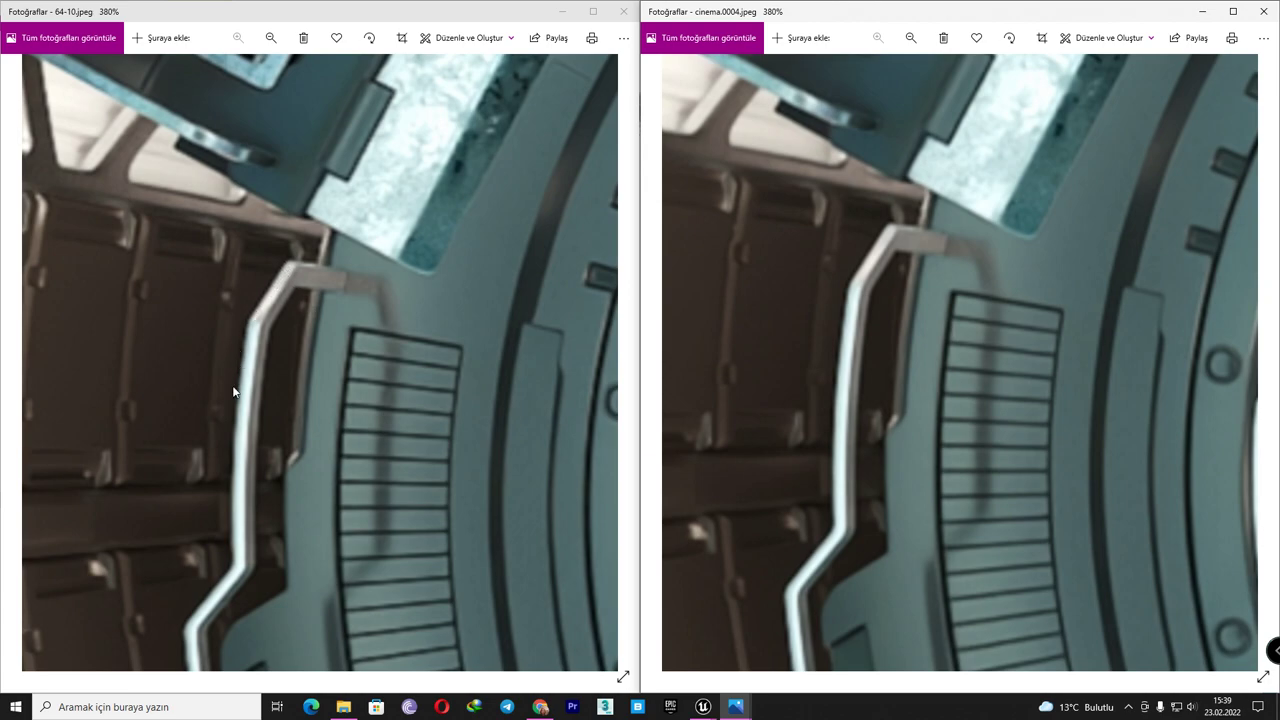
left_click_drag(850, 456, 855, 150)
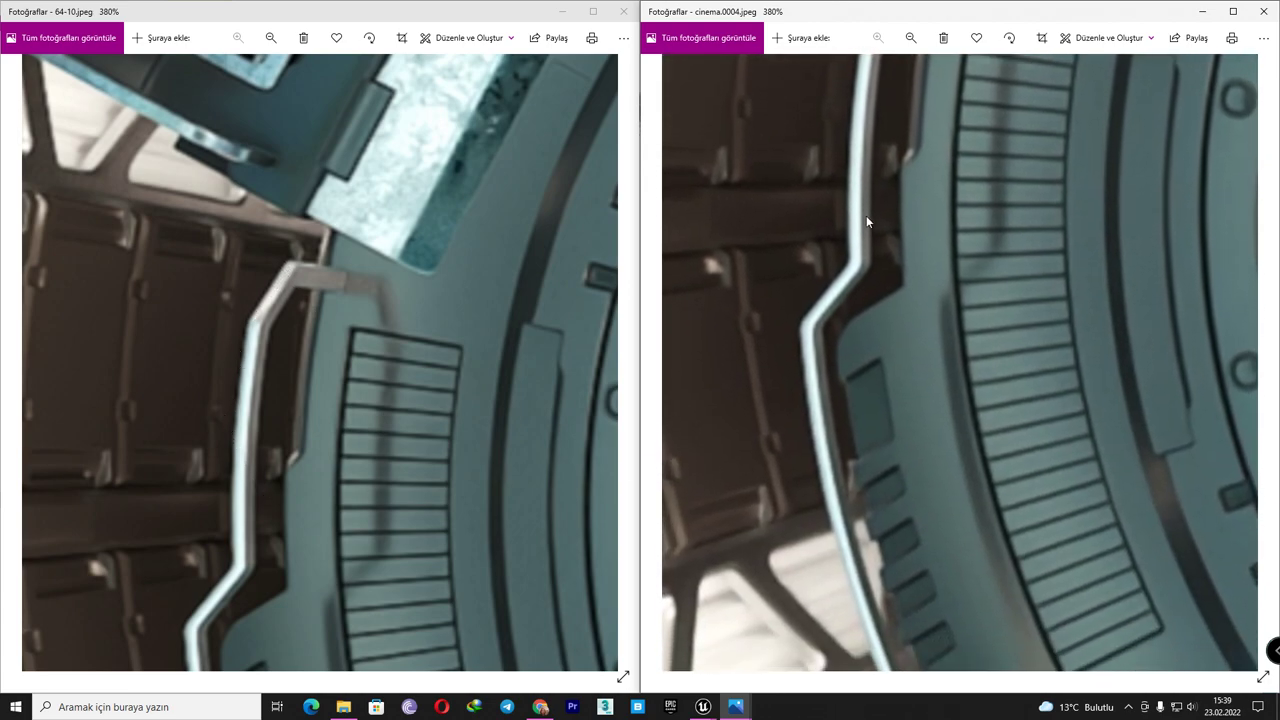
left_click_drag(427, 488, 364, 185)
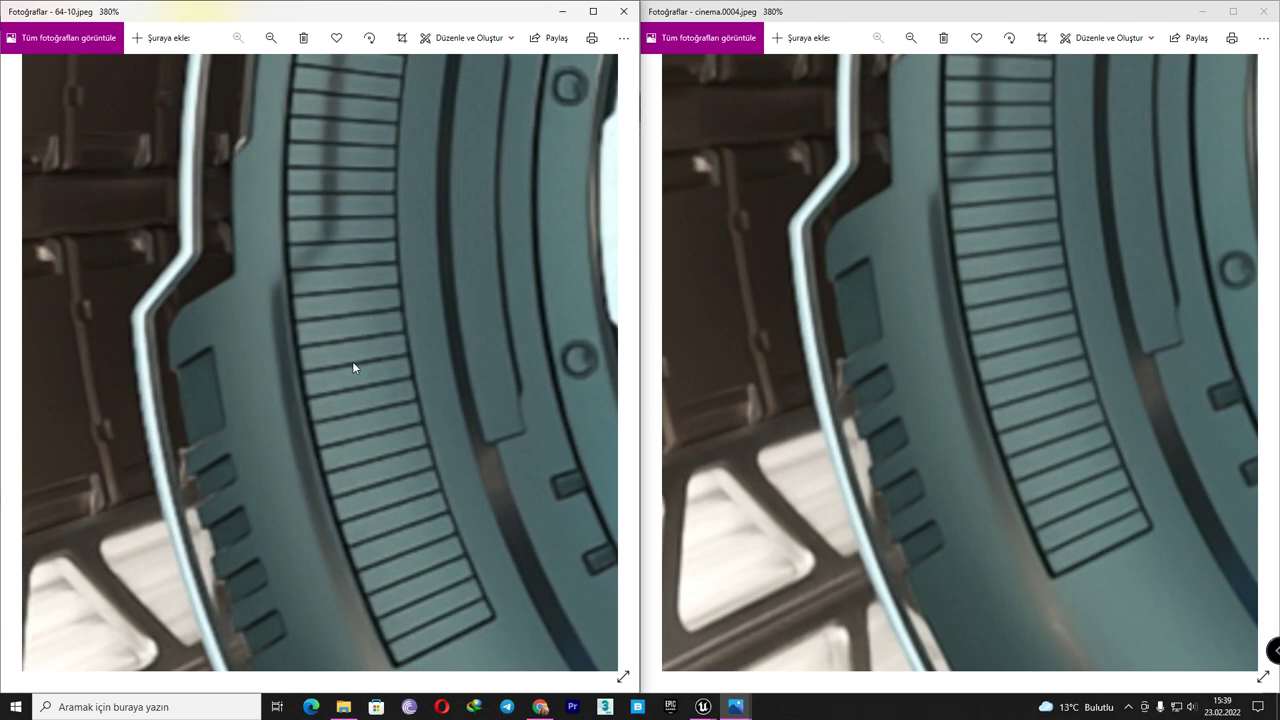
left_click_drag(862, 500, 872, 399)
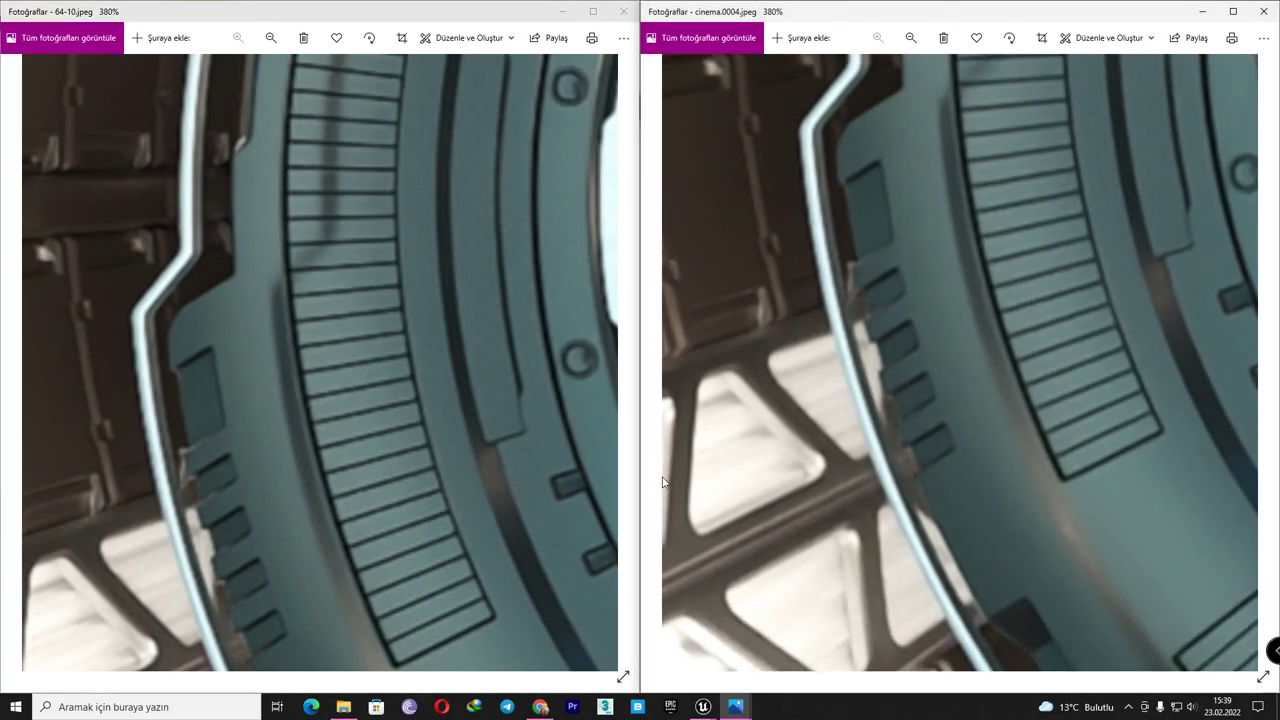
double_click(478, 324)
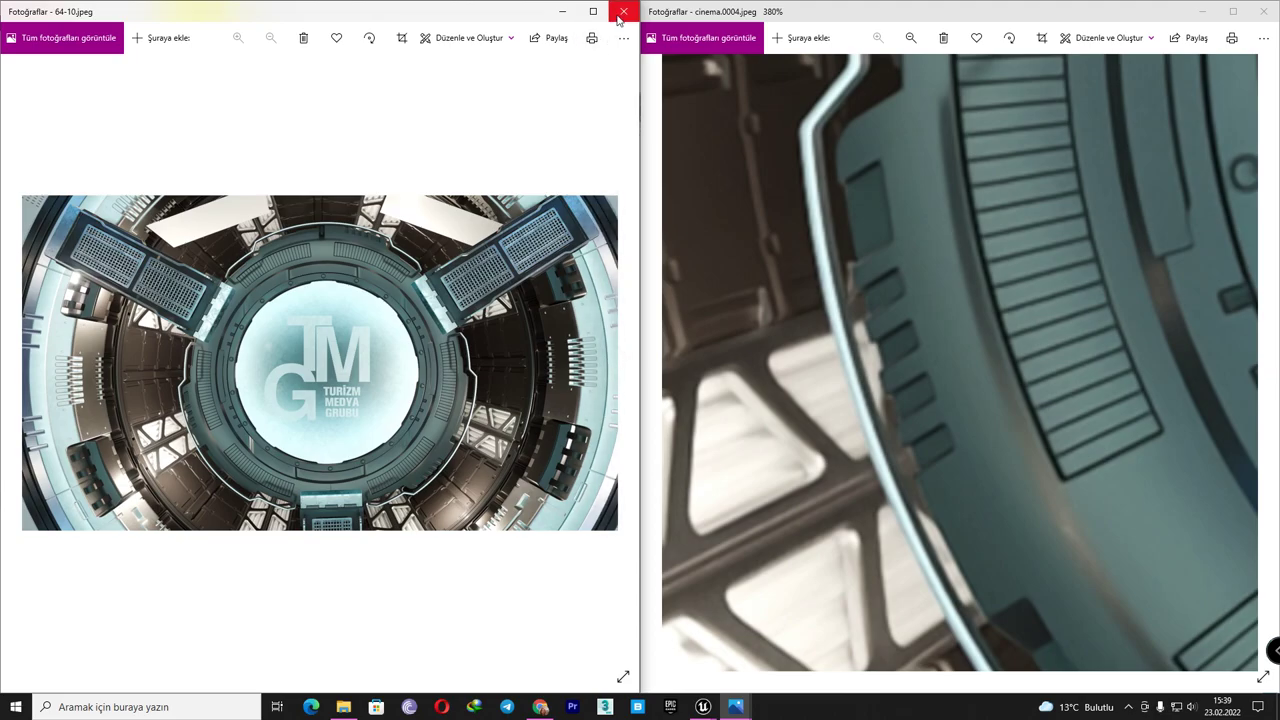
- Zoom both renders to 93%, align them on the upper-right panel, then close 64-10
double_click(844, 239)
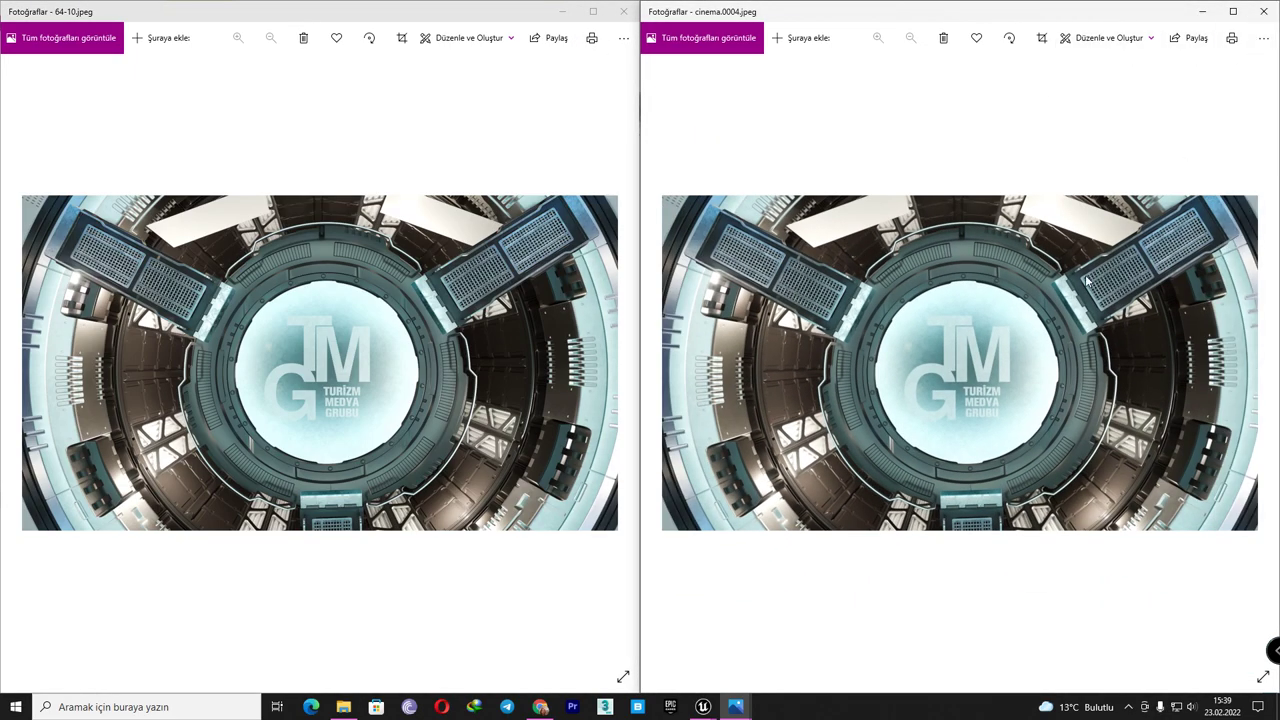
double_click(1075, 325)
double_click(360, 336)
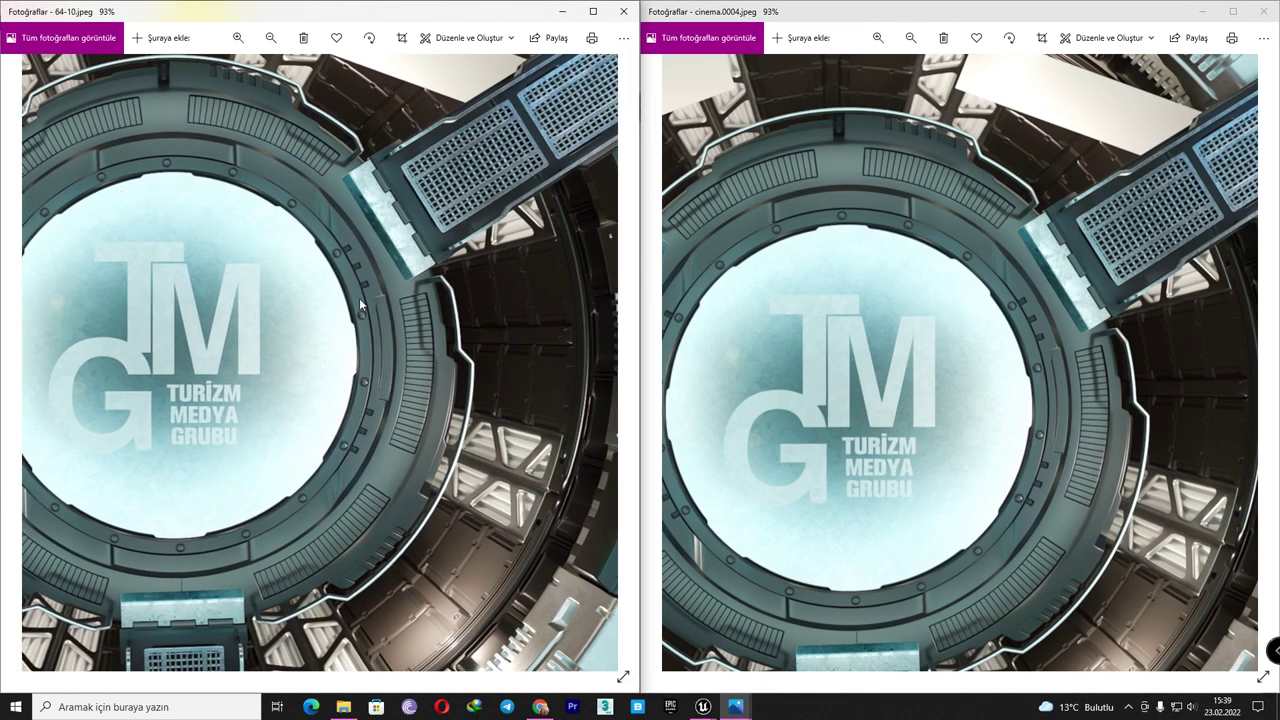
left_click_drag(443, 307, 340, 265)
mouse_move(948, 440)
left_mouse_down()
mouse_move(716, 368)
mouse_move(601, 362)
left_mouse_up()
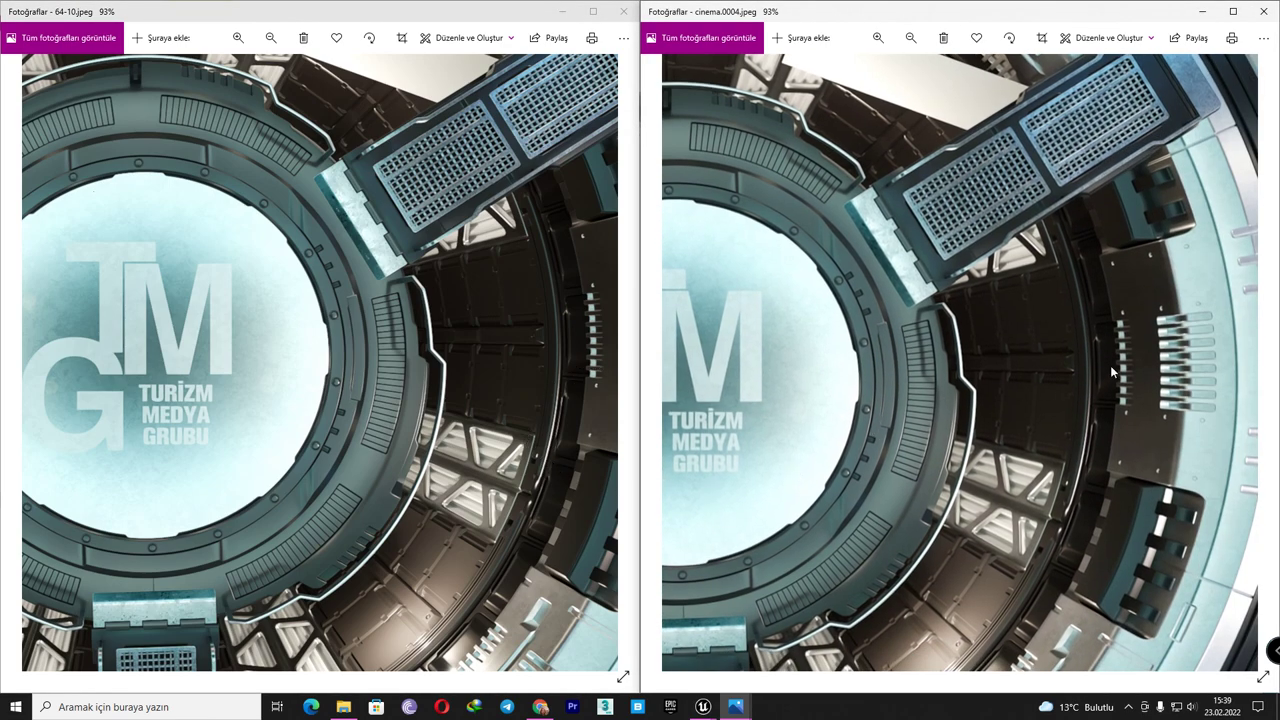
left_click_drag(602, 402, 502, 400)
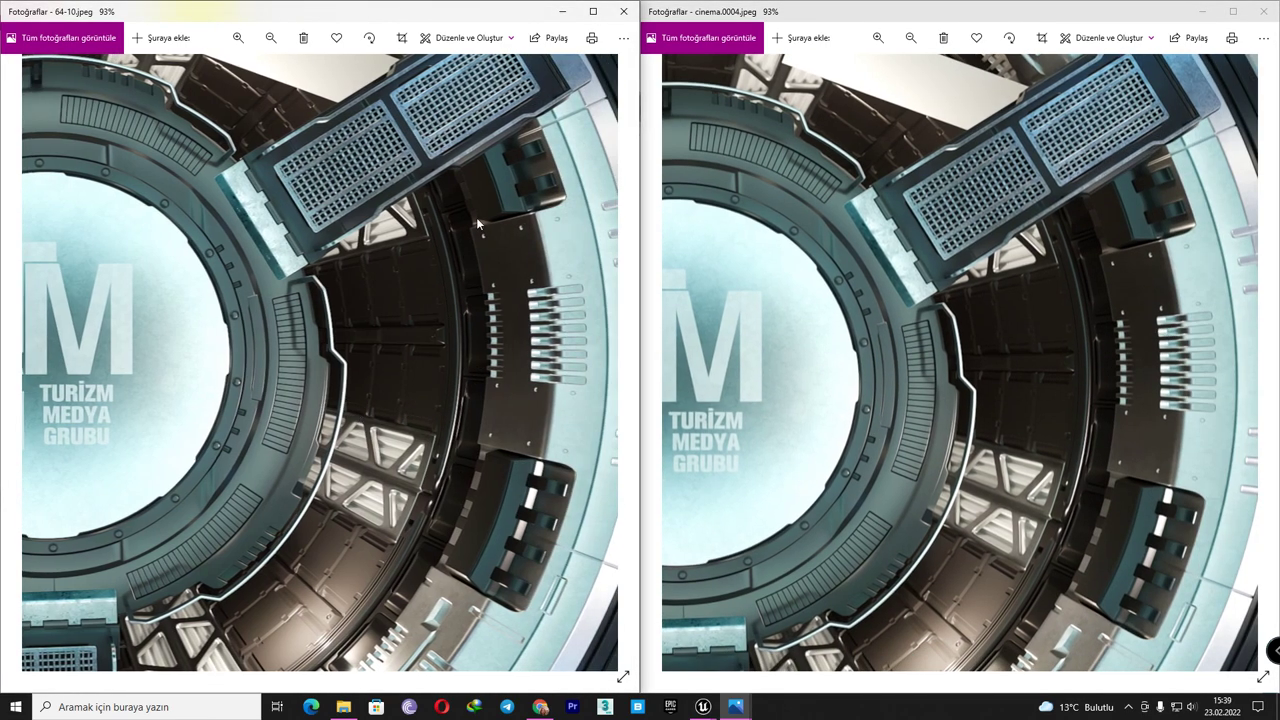
left_click(624, 14)
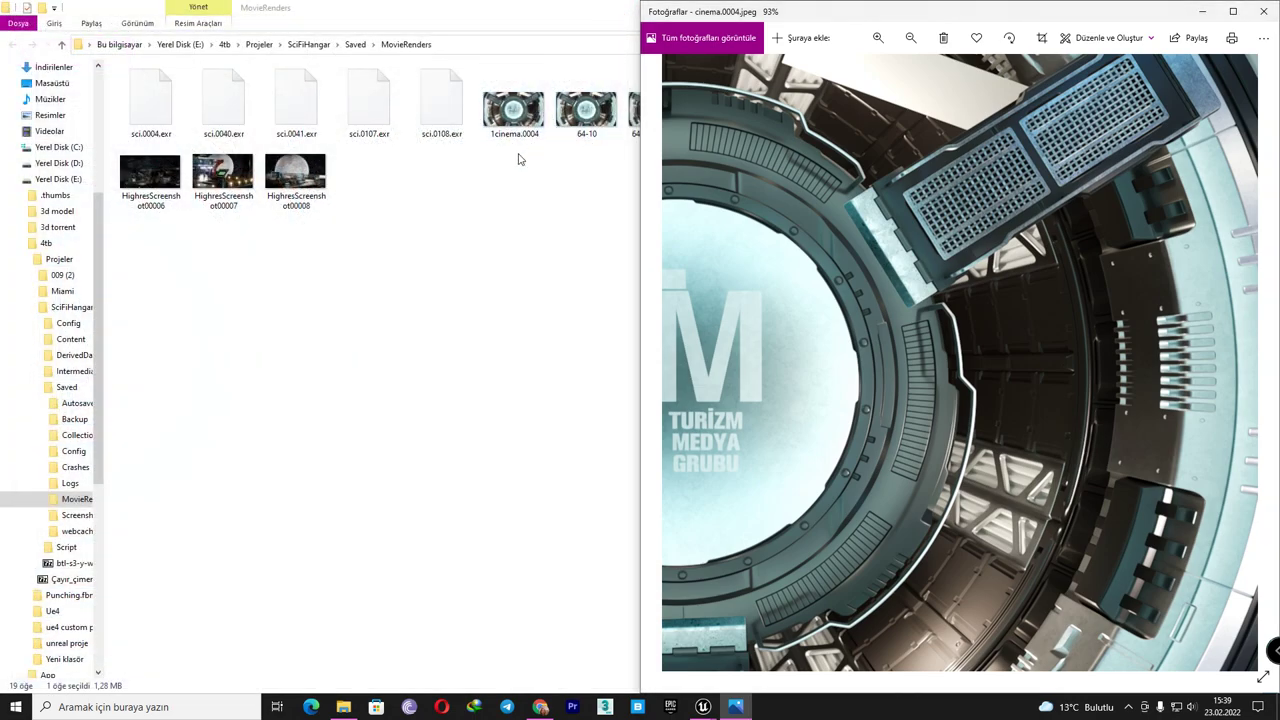
- Preview the 64TempSupcinema.0004 render, then close it
left_click(634, 120)
double_click(634, 120)
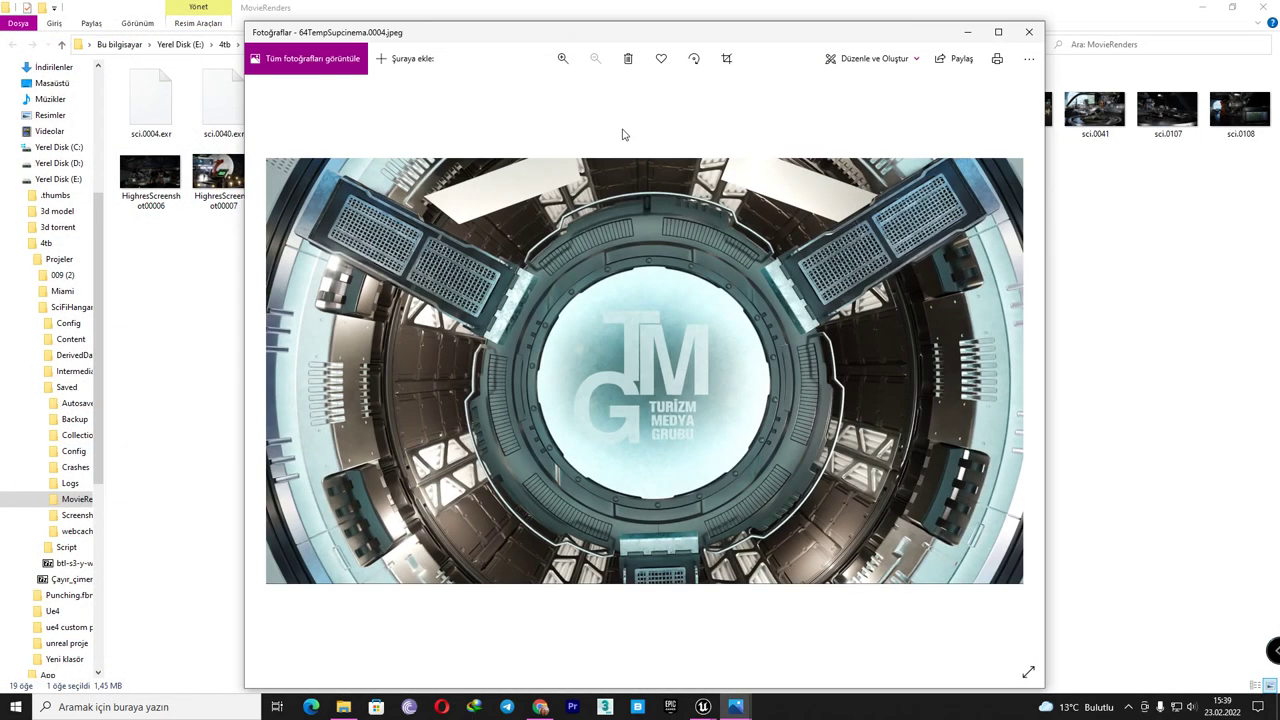
left_click(1012, 34)
- Snap the 512-1 render left beside cinema.0004 on the right, and zoom in
double_click(745, 120)
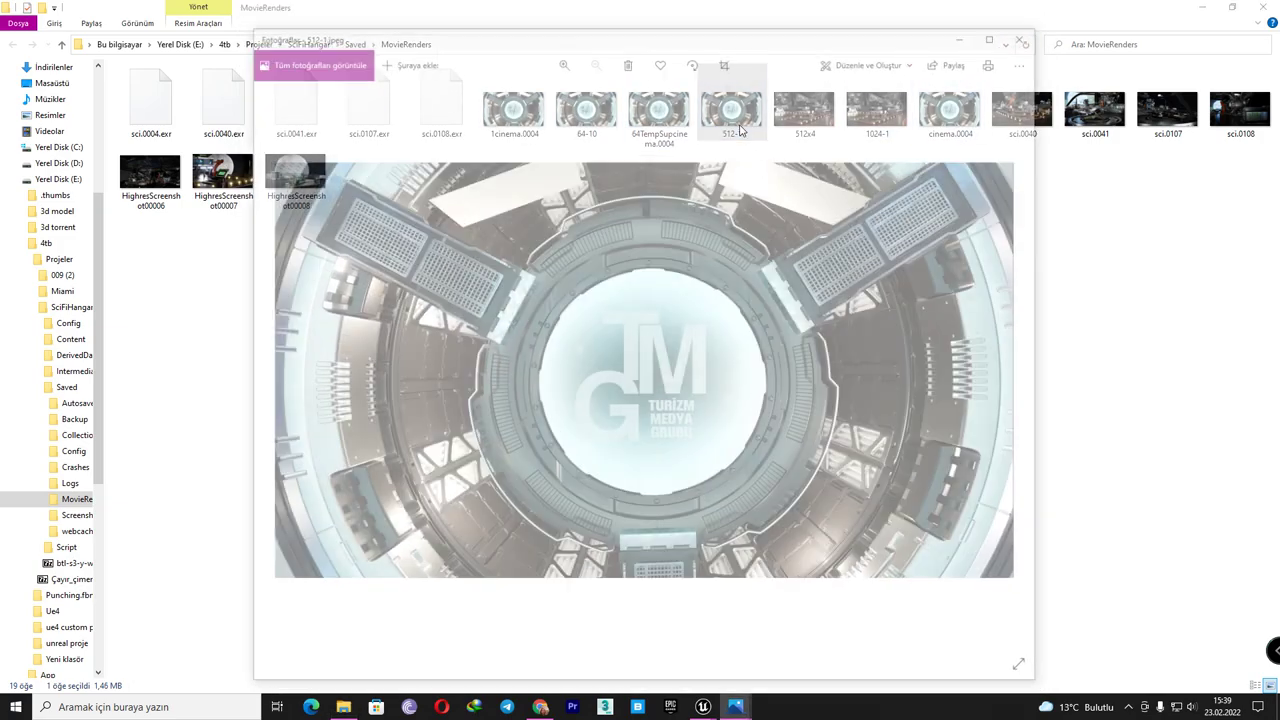
left_click(1003, 38)
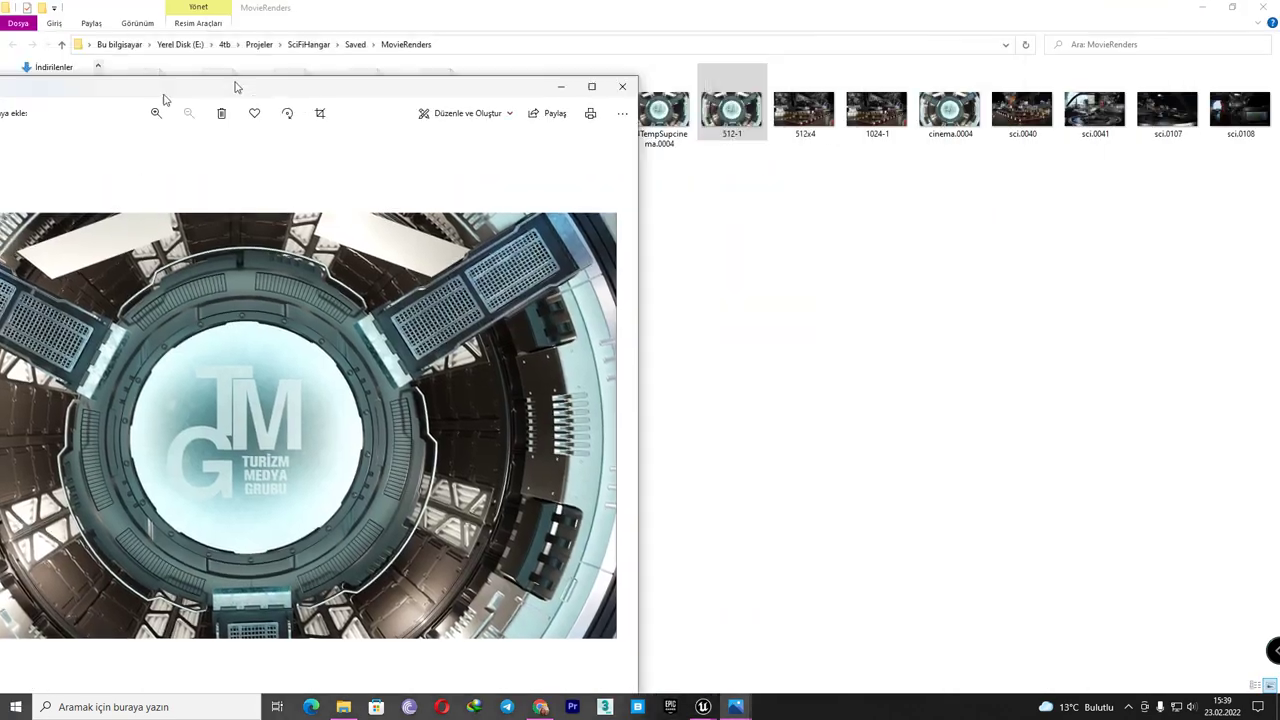
left_click_drag(790, 8, 1, 120)
left_click(1120, 155)
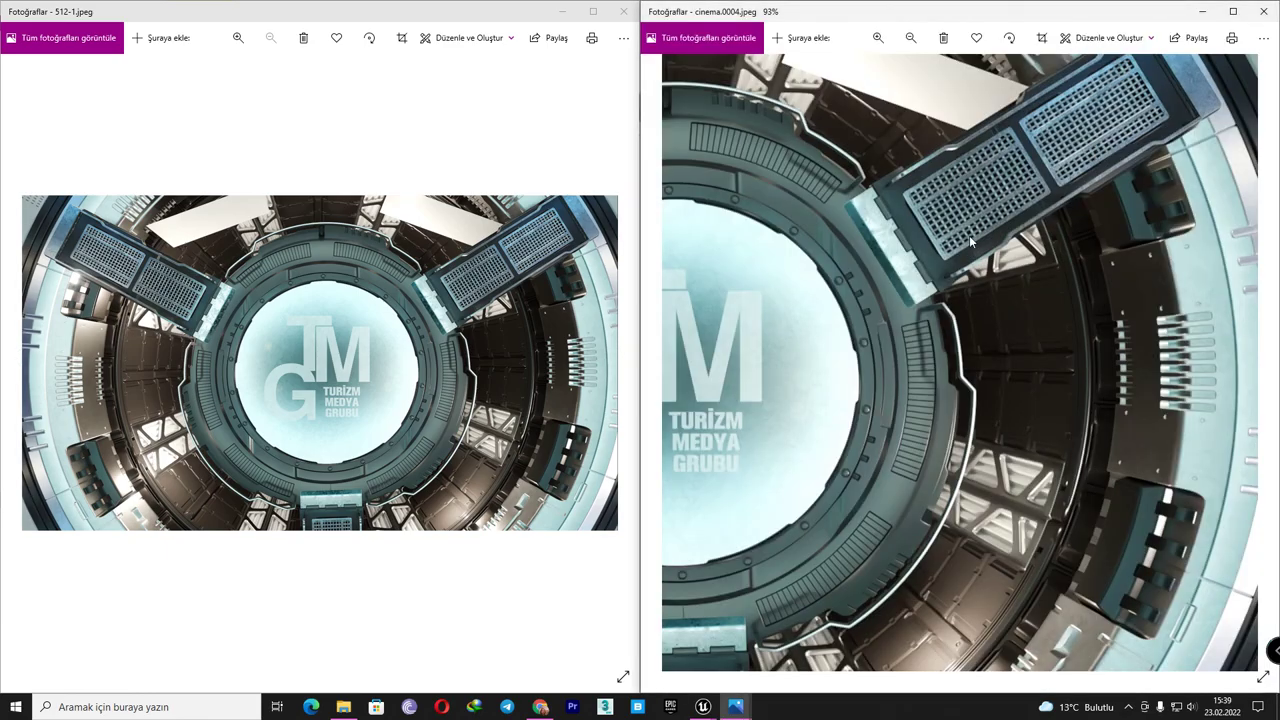
scroll(438, 355, "up", 3)
scroll(438, 355, "up", 2)
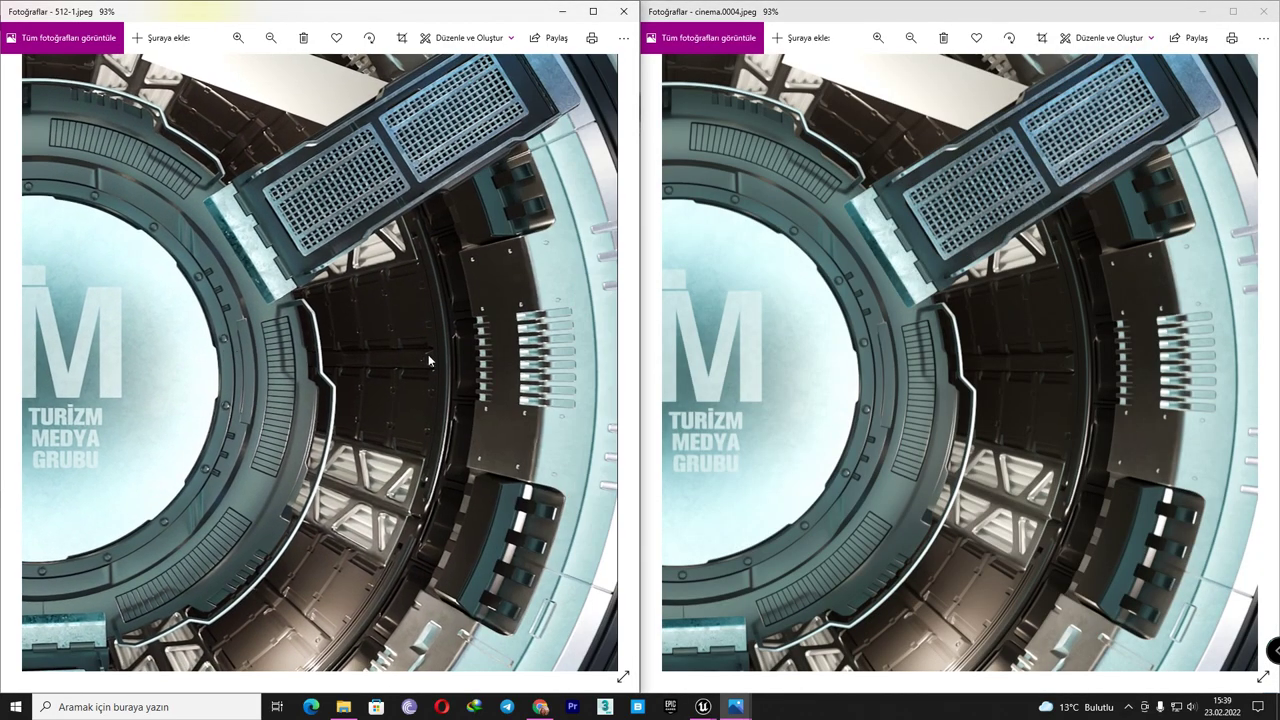
scroll(495, 360, "up", 2)
scroll(495, 360, "up", 2)
- Zoom cinema.0004 in and line up both renders on the same ring and rim section
left_click_drag(495, 360, 858, 231)
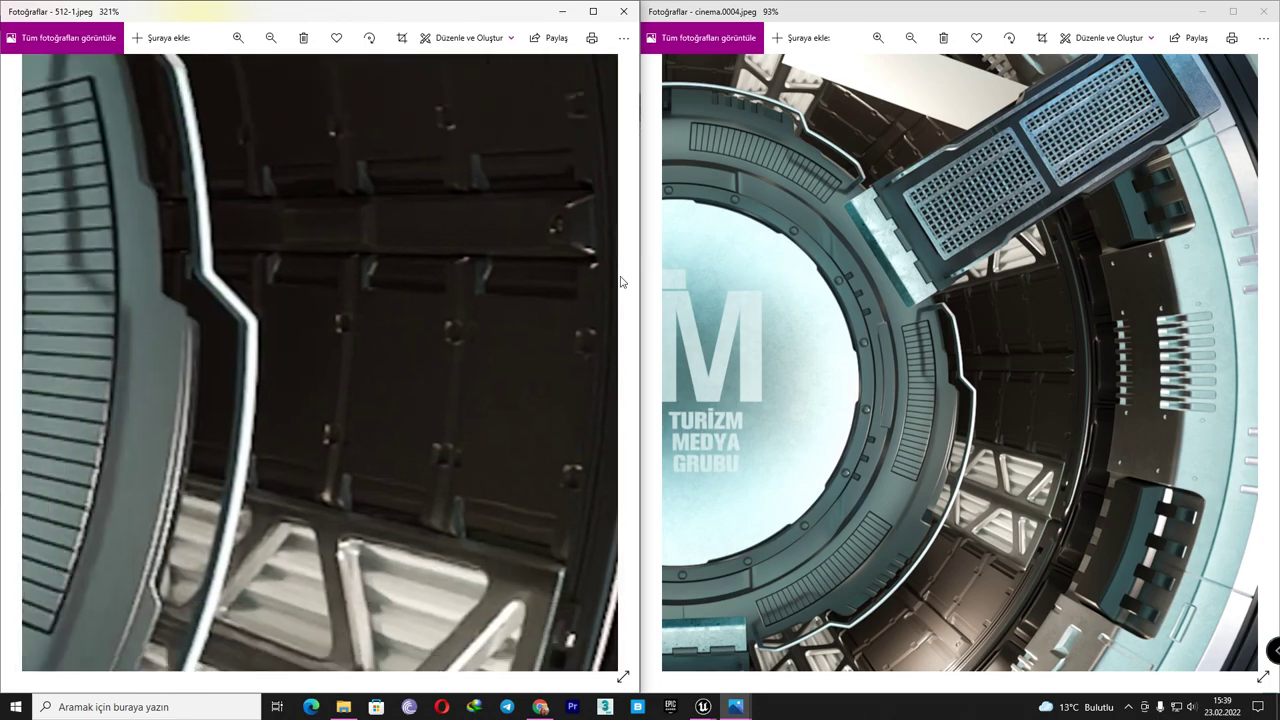
scroll(941, 391, "up", 2, "ctrl")
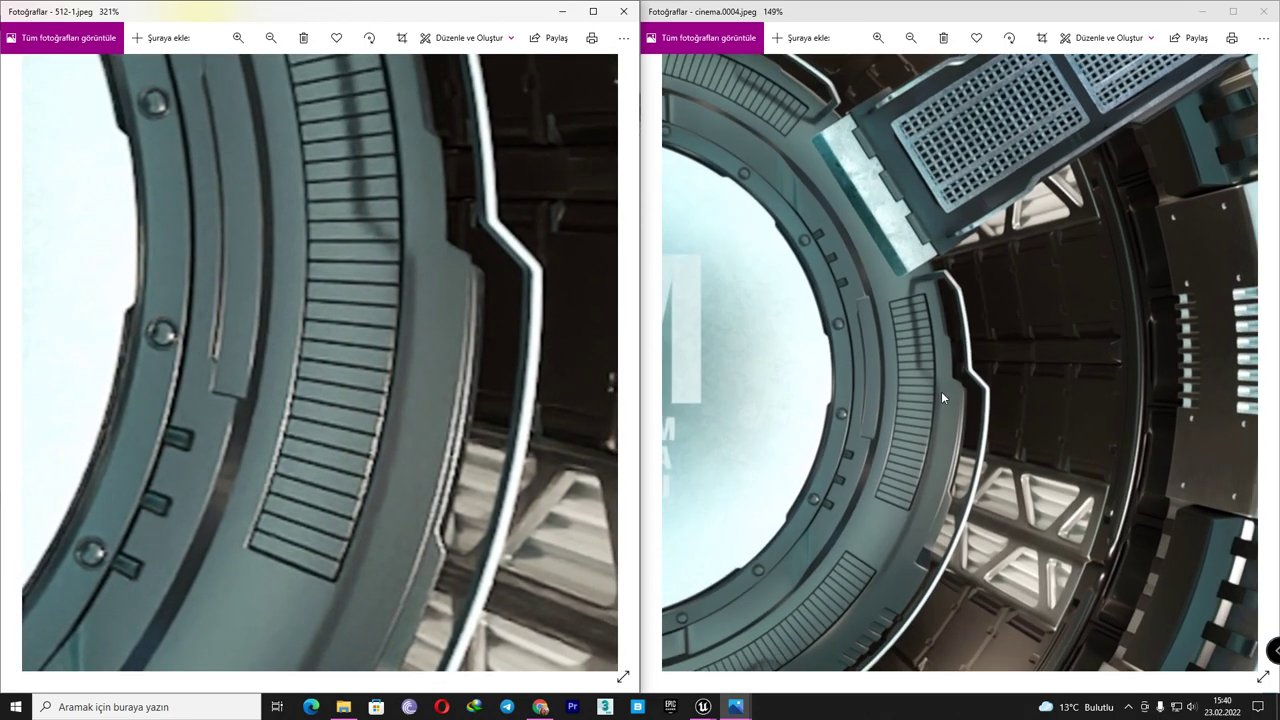
scroll(941, 391, "up", 2, "ctrl")
scroll(941, 391, "up", 2, "ctrl")
left_click_drag(940, 391, 982, 390)
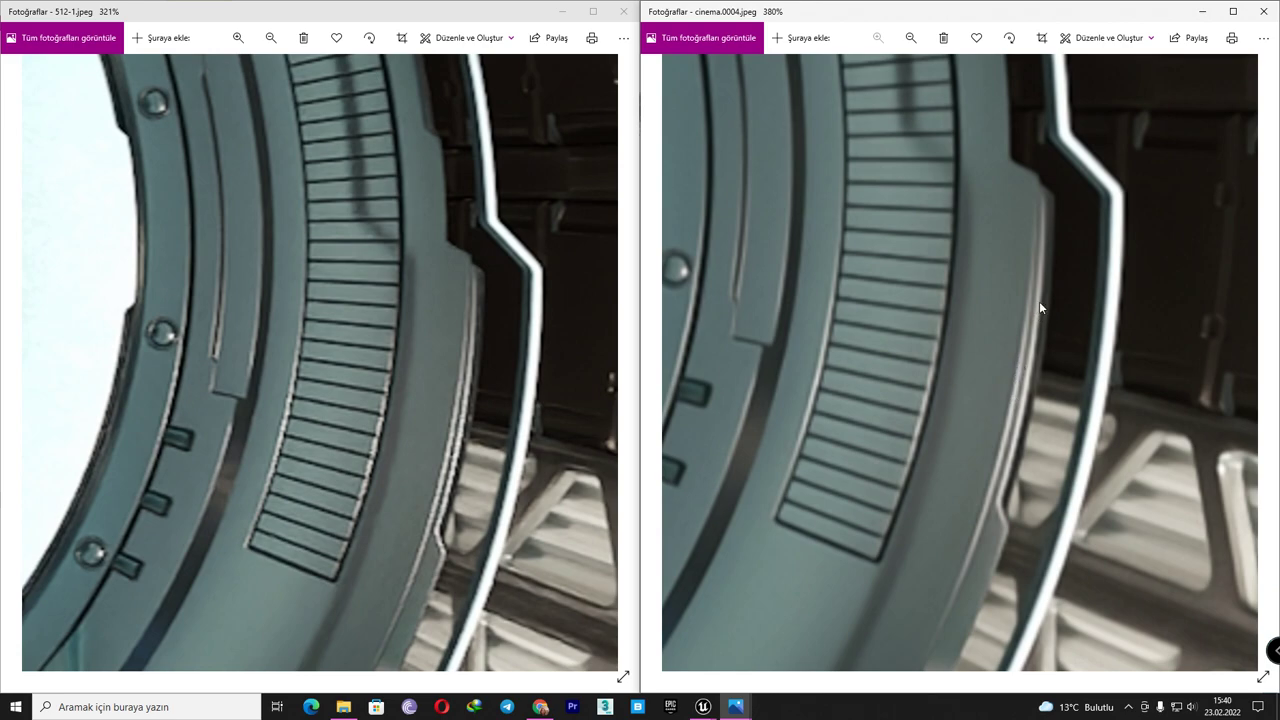
left_click_drag(1026, 308, 1008, 468)
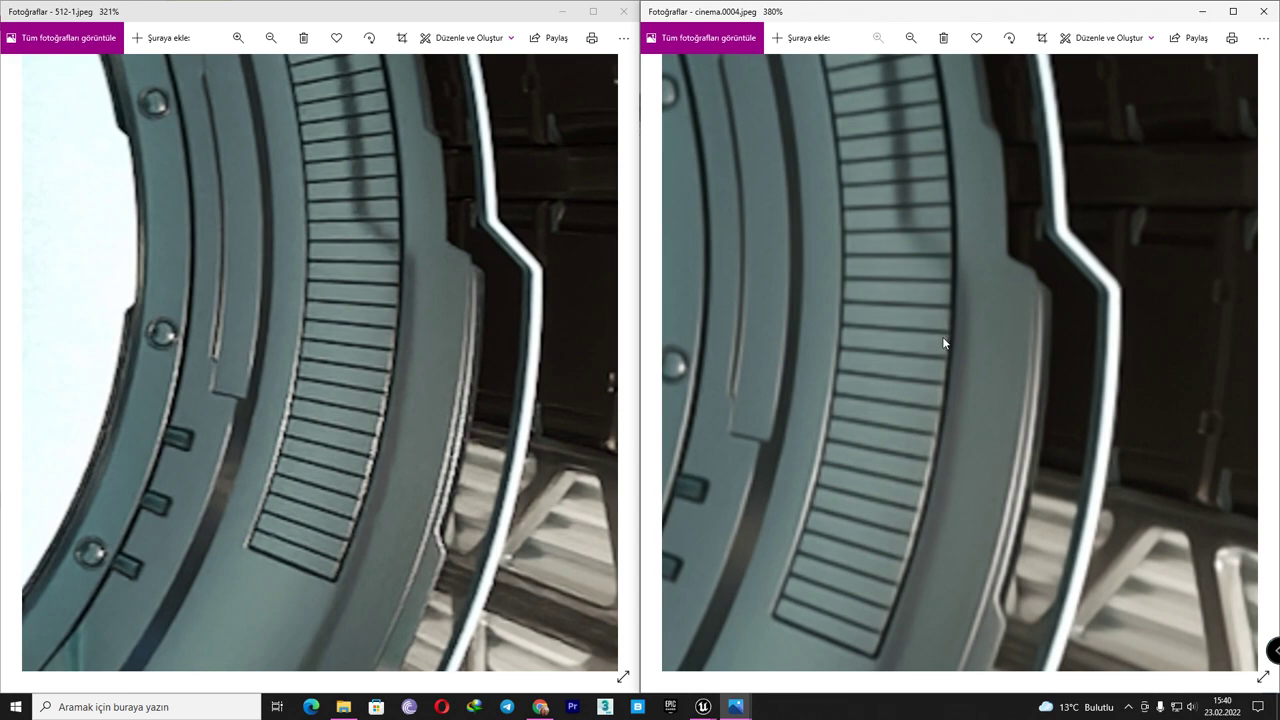
left_click_drag(991, 437, 961, 386)
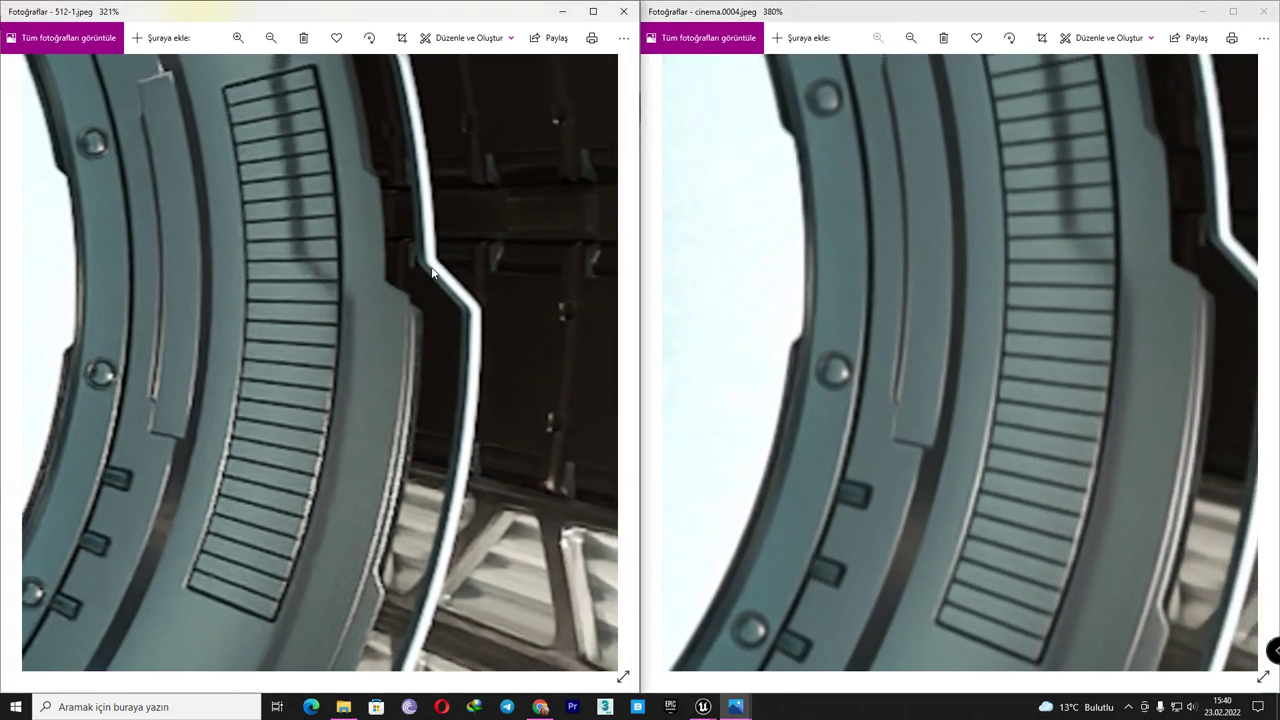
left_click_drag(436, 259, 595, 344)
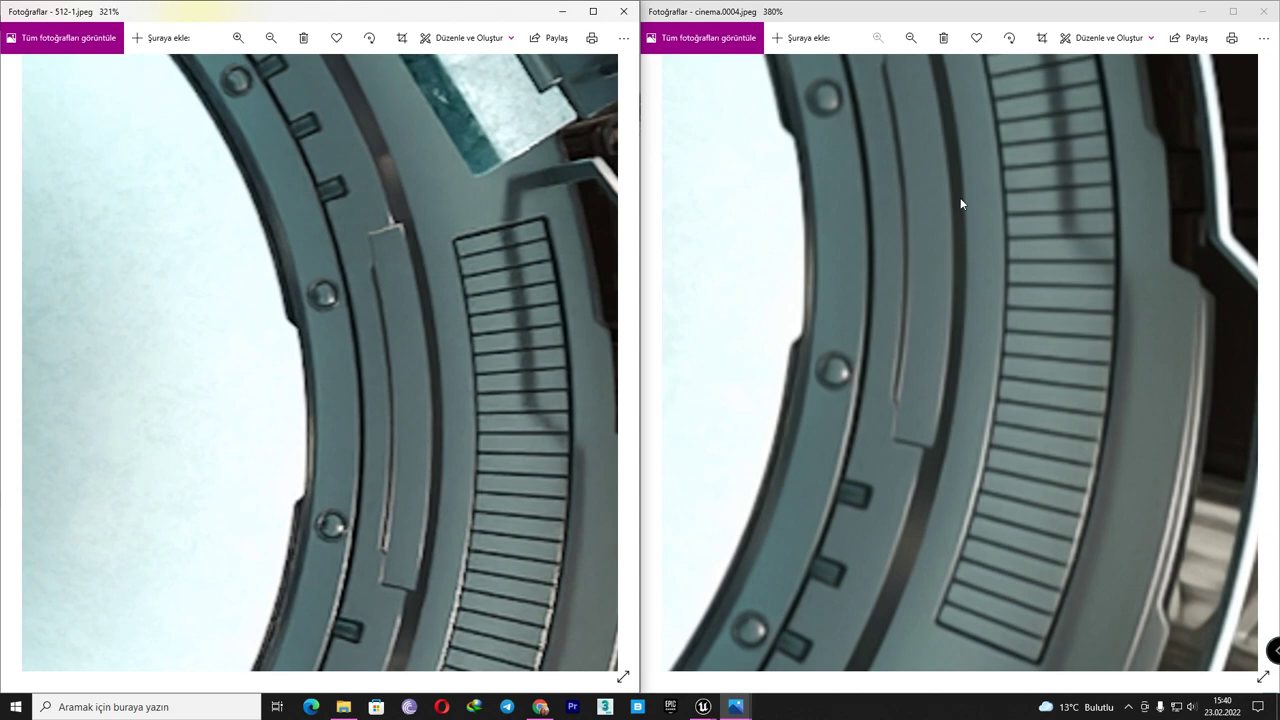
left_click_drag(1043, 195, 1030, 460)
- Pan both renders to the grille panel to compare it up close
left_click_drag(538, 333, 406, 431)
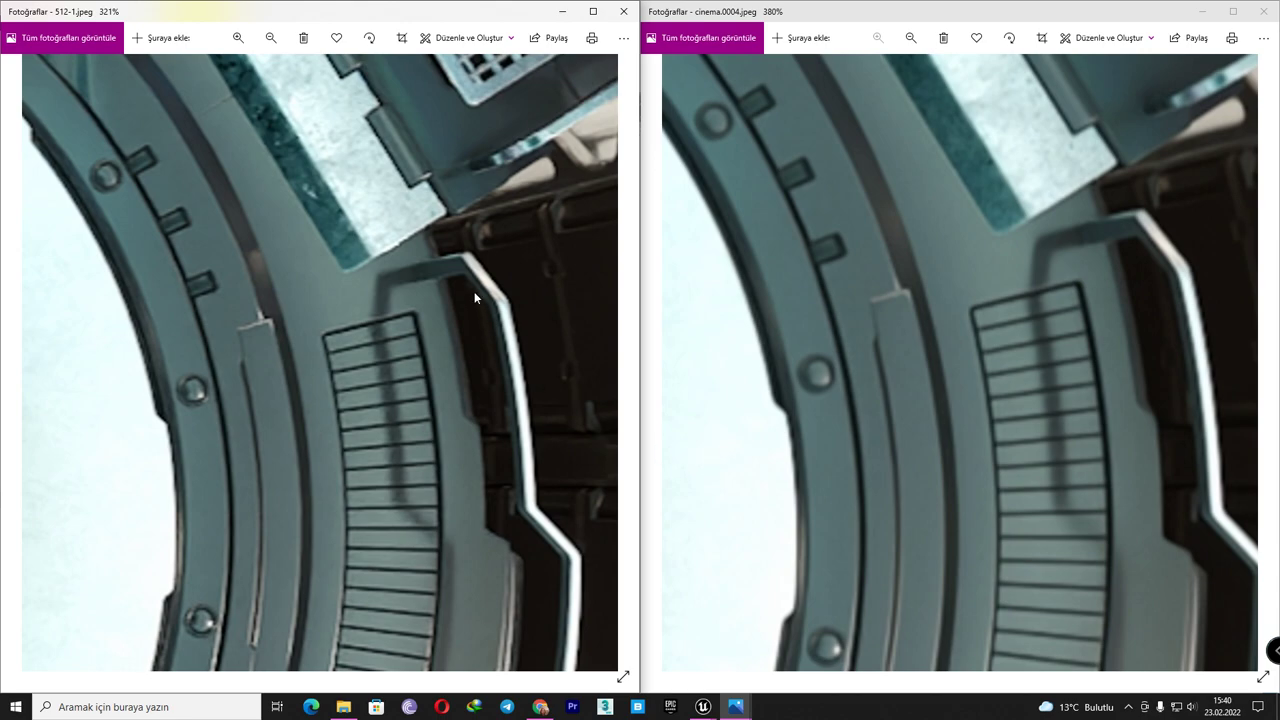
left_click_drag(444, 214, 456, 444)
left_click_drag(879, 250, 866, 500)
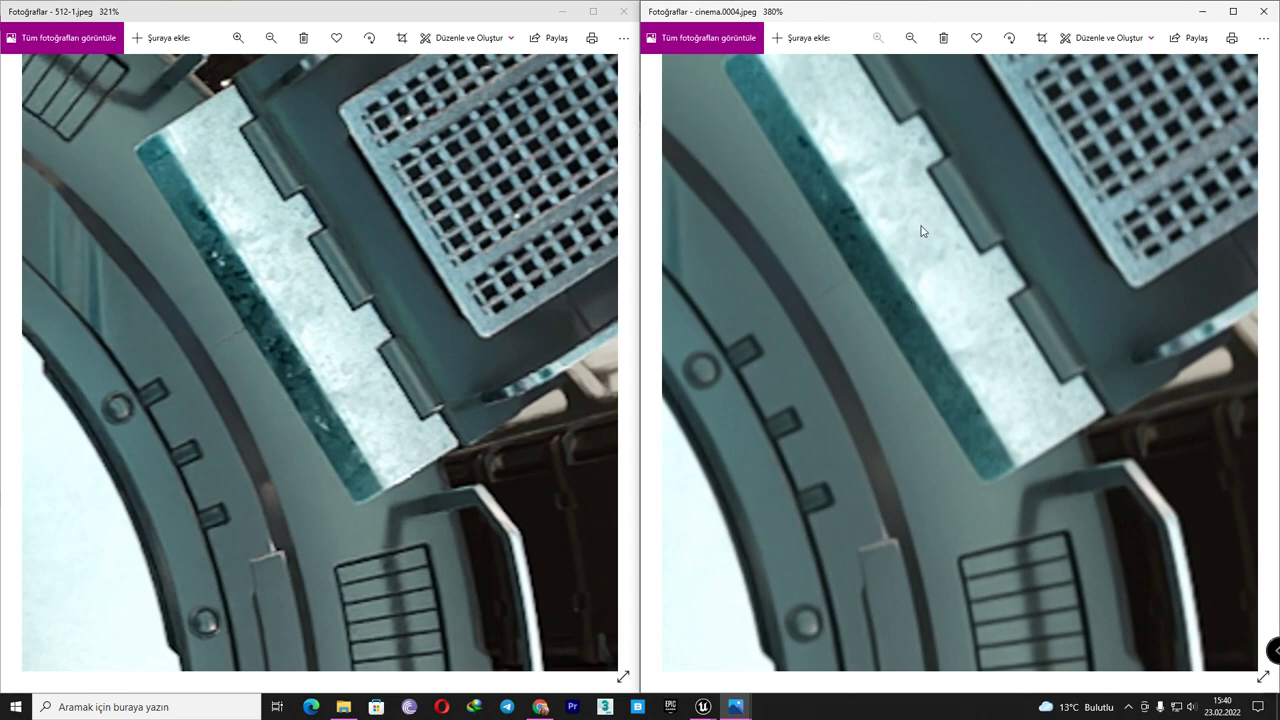
left_click_drag(922, 231, 881, 462)
left_click_drag(473, 488, 450, 572)
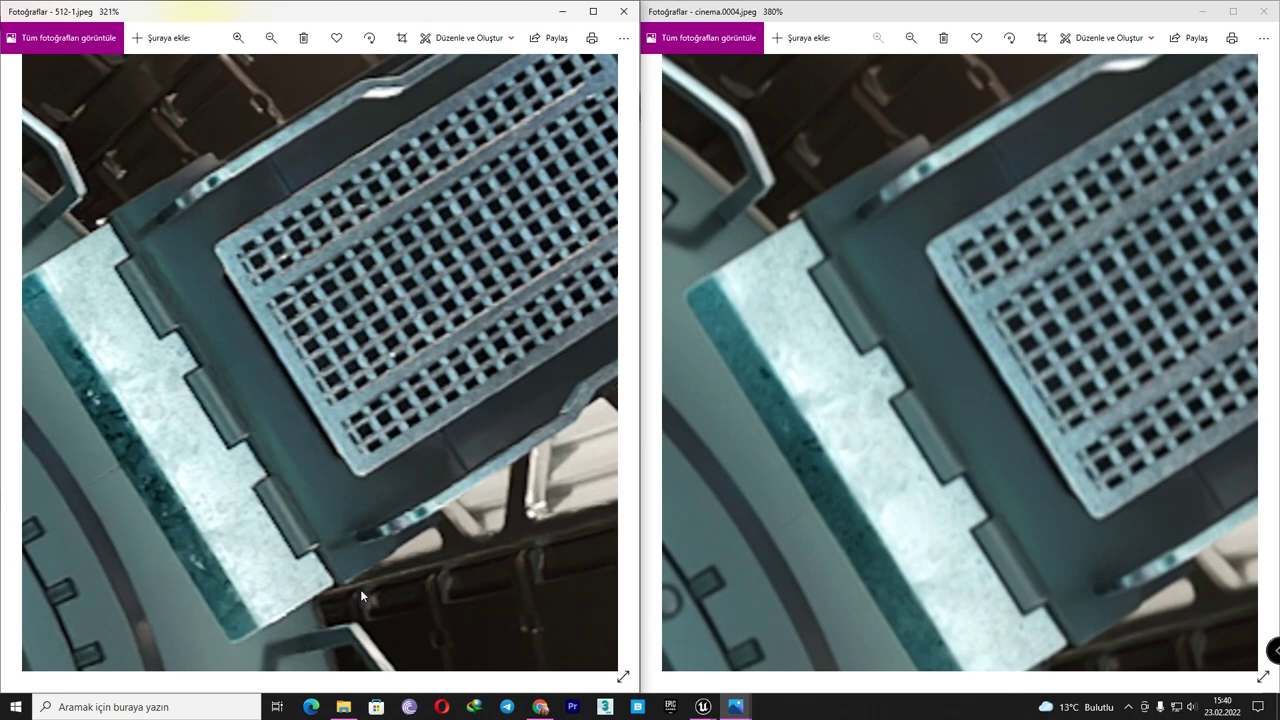
left_click_drag(880, 257, 885, 464)
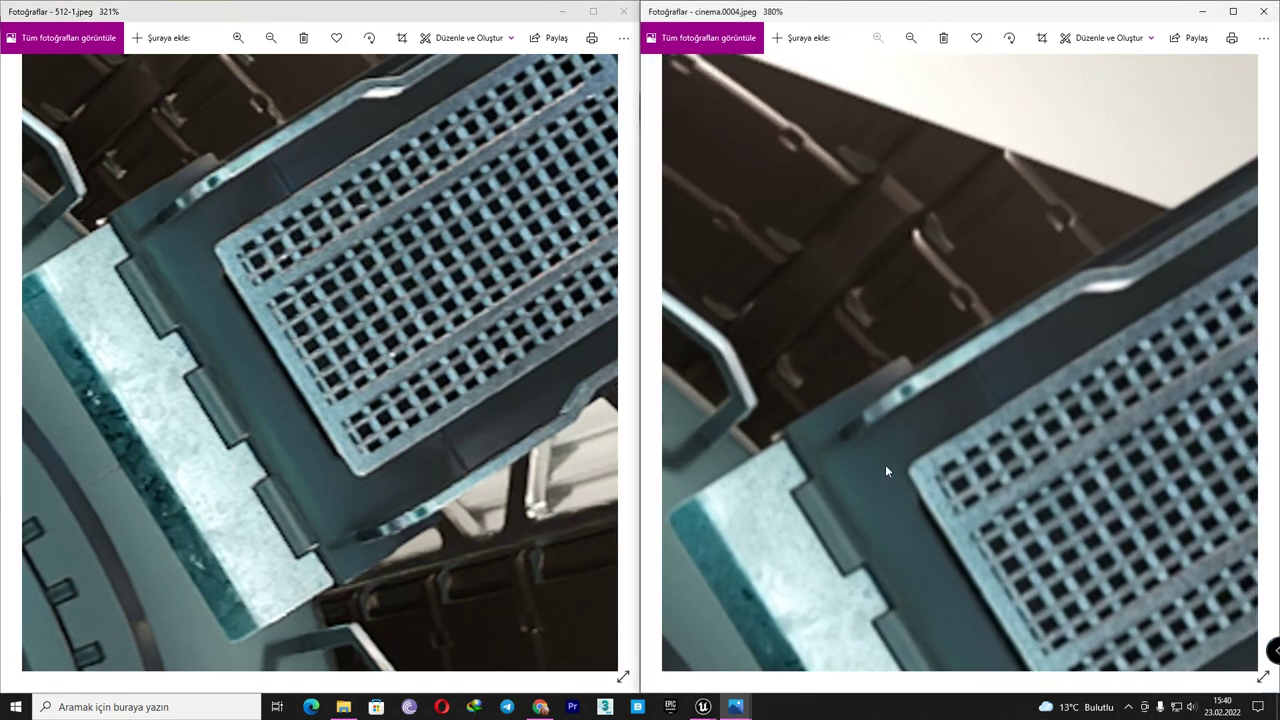
- Close the 512-1 and cinema.0004 images, returning to the MovieRenders folder
left_click(617, 15)
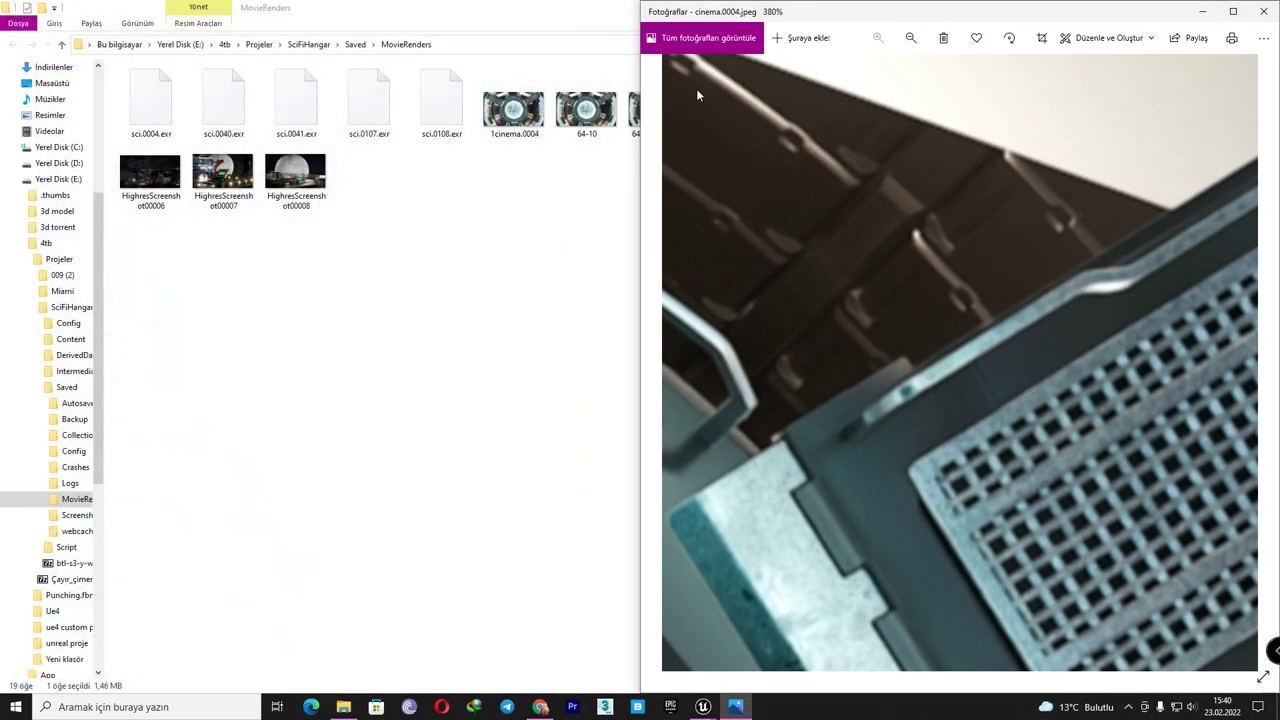
left_click(1263, 11)
left_click(697, 436)
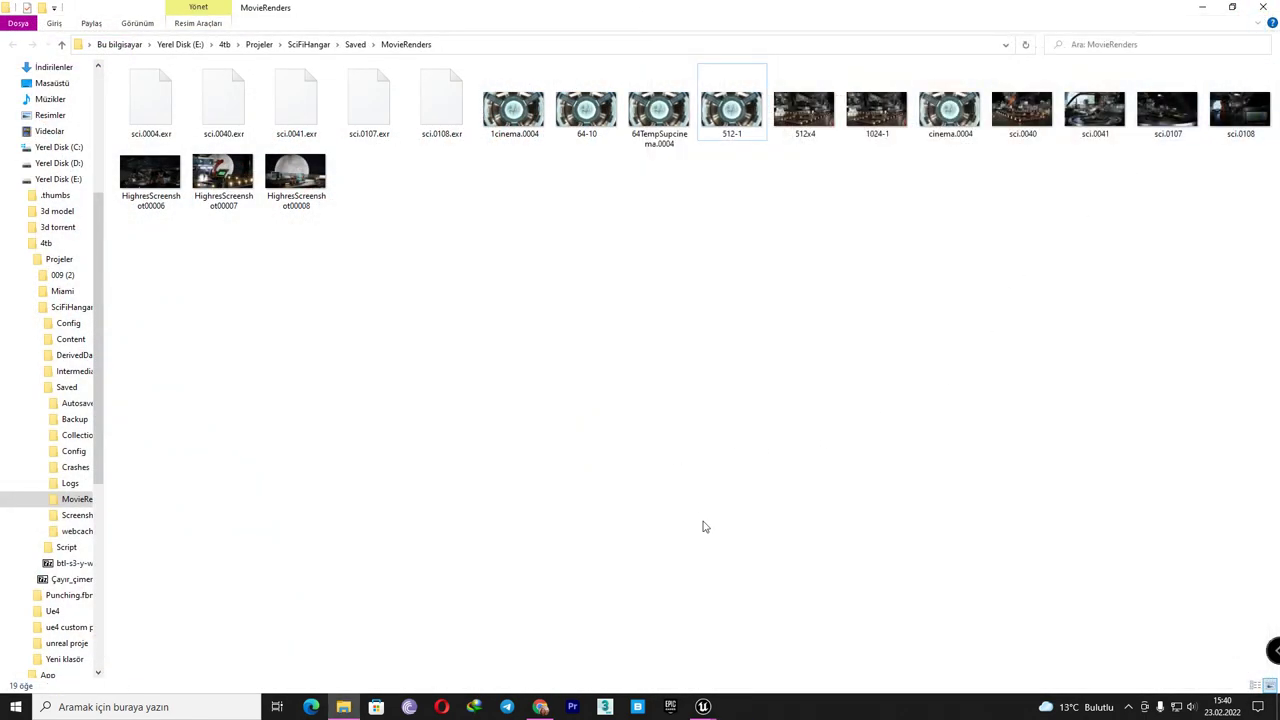